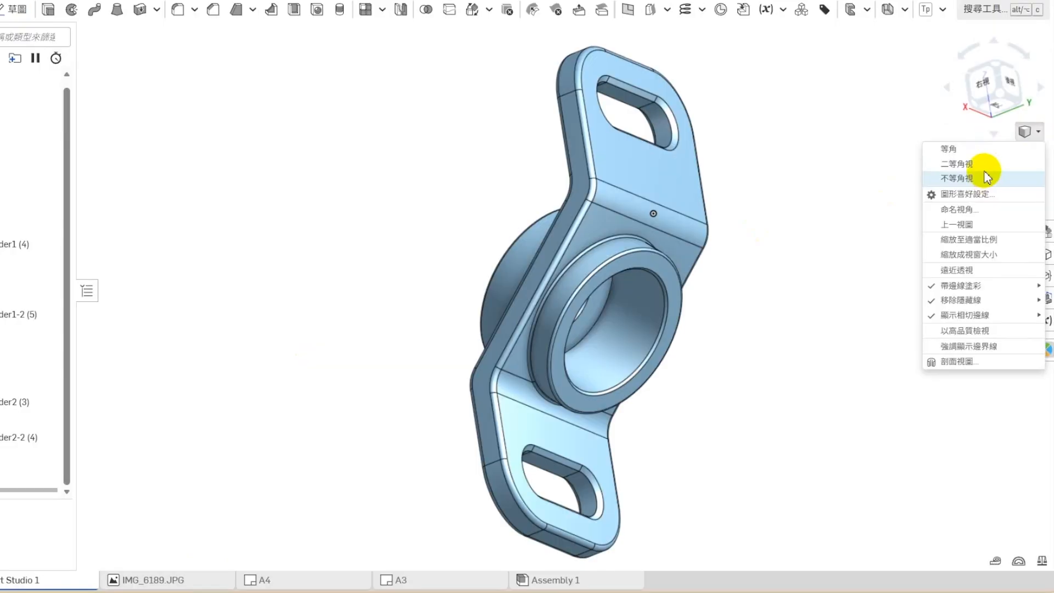
Step: Examine the finished bracket from several isometric, front and angled views
left_click(983, 170)
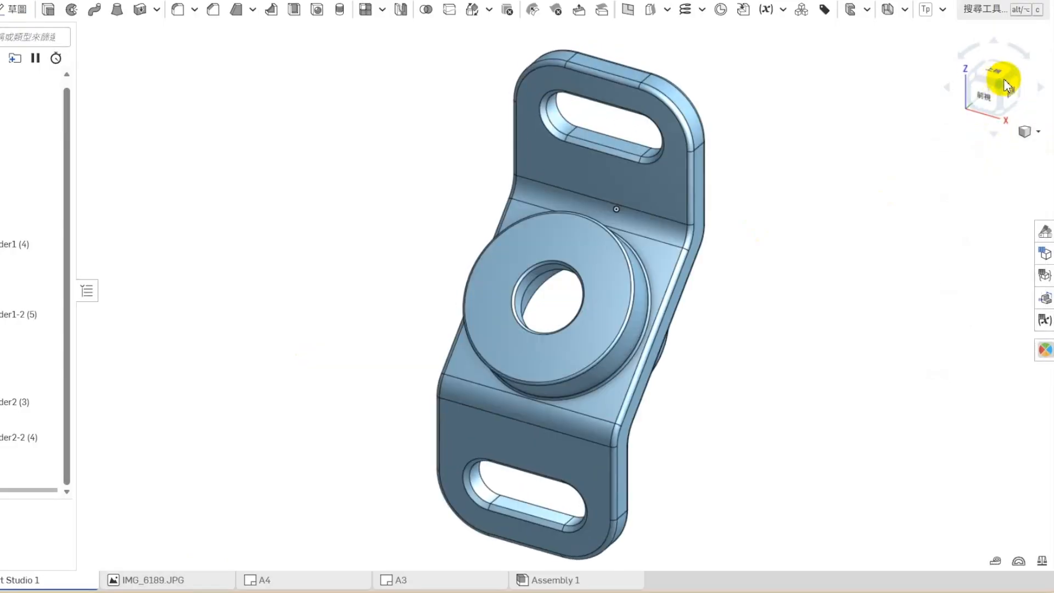
left_click(1018, 81)
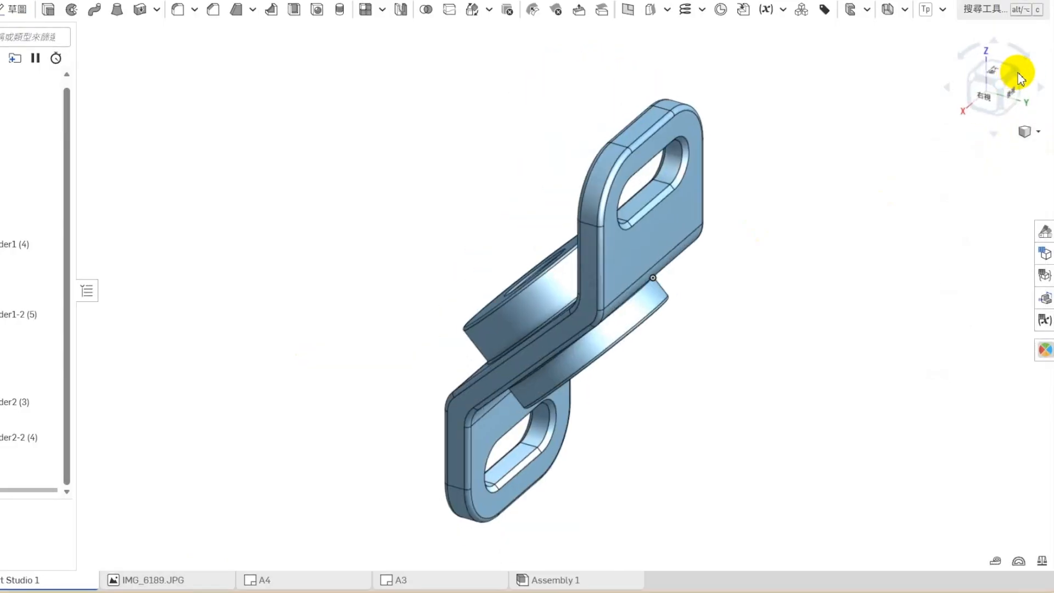
left_click(1018, 79)
left_click(1018, 82)
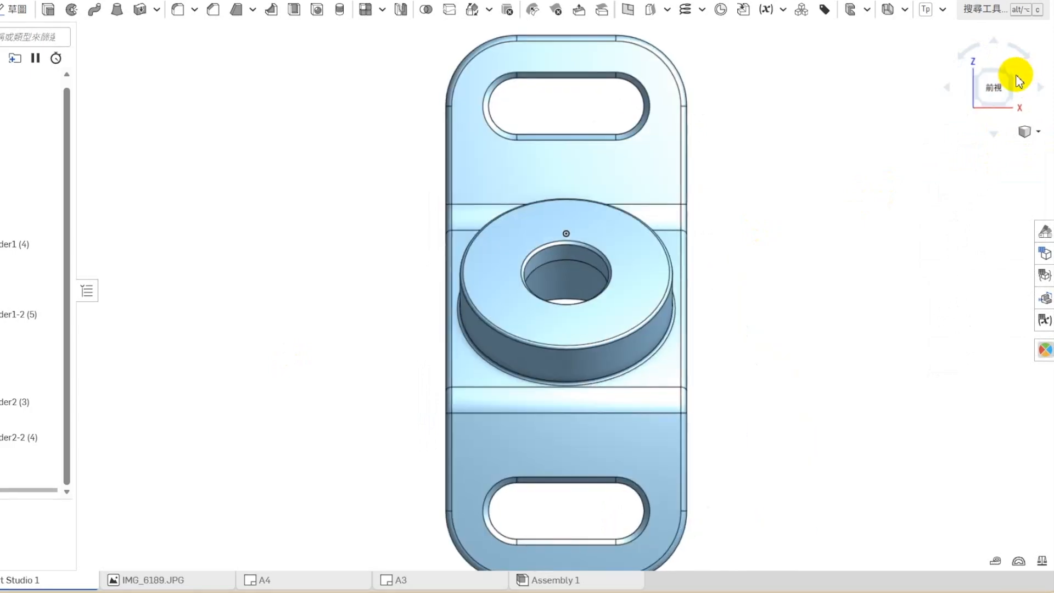
left_click(1008, 101)
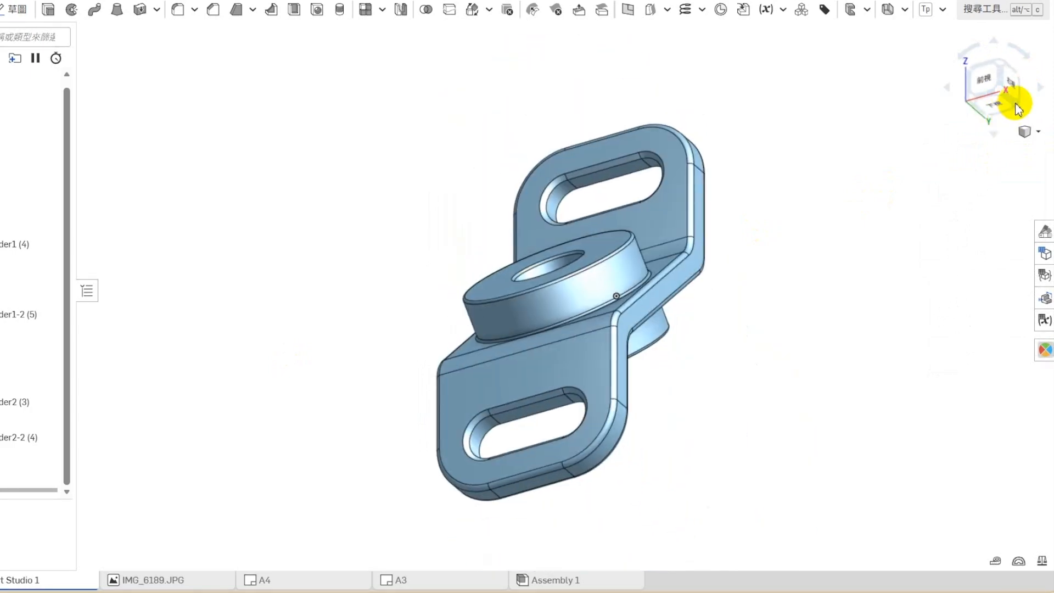
left_click(1018, 109)
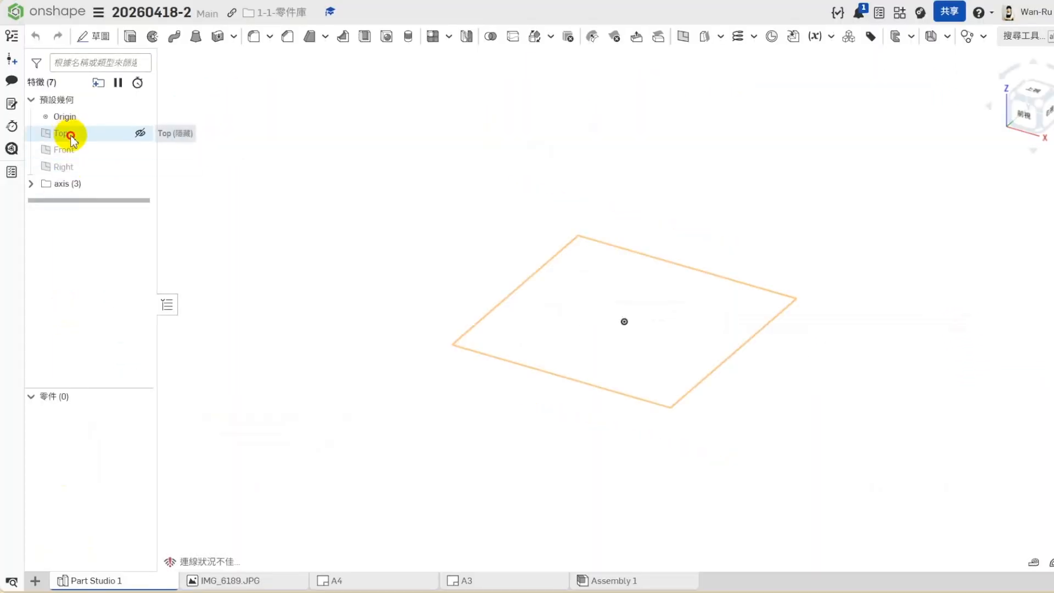
Step: Create a plane offset 70 mm above the Top plane
left_click(64, 133)
left_click(681, 37)
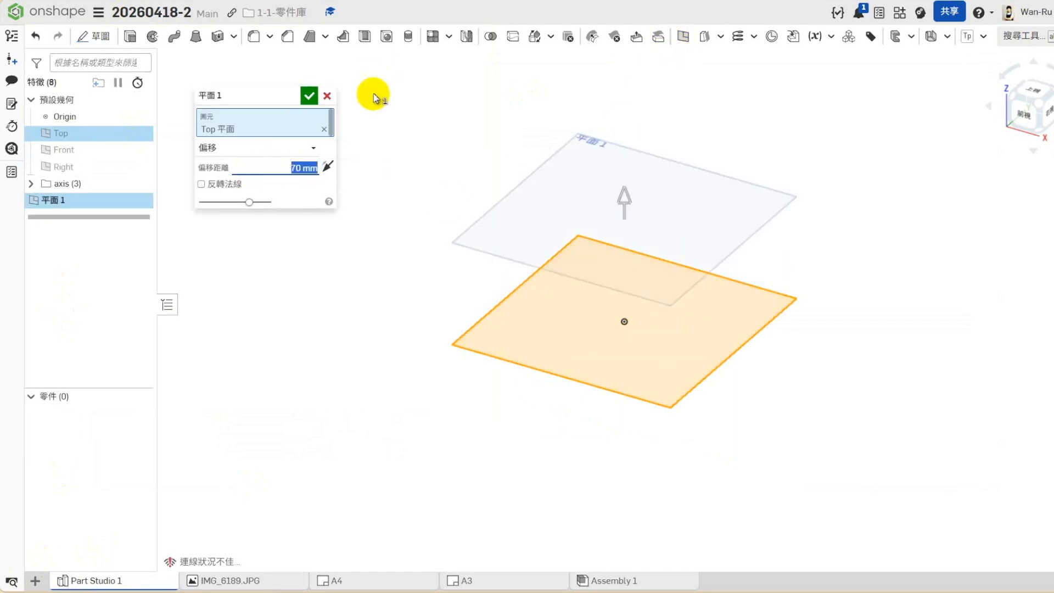
left_click(311, 98)
Step: Create a second plane offset 63 mm from the Top plane, flipped to lie below it
left_click(62, 133)
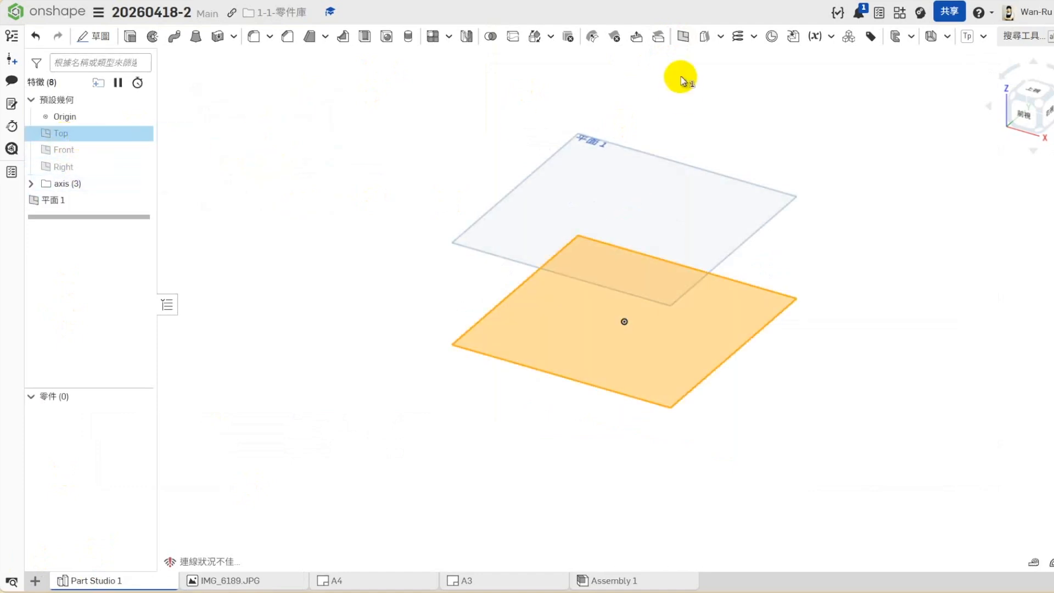
left_click(683, 37)
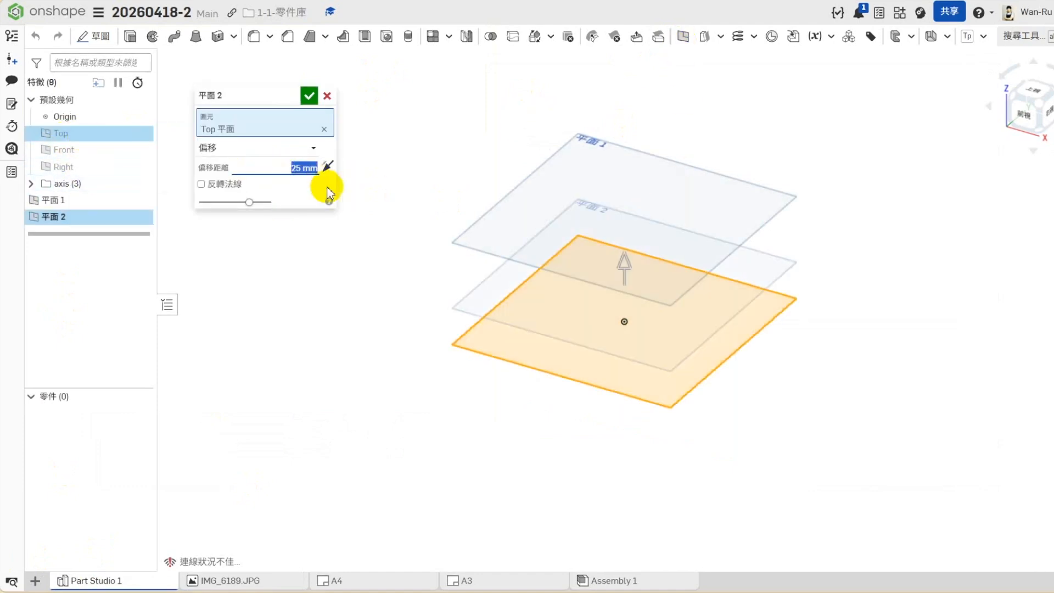
type("6")
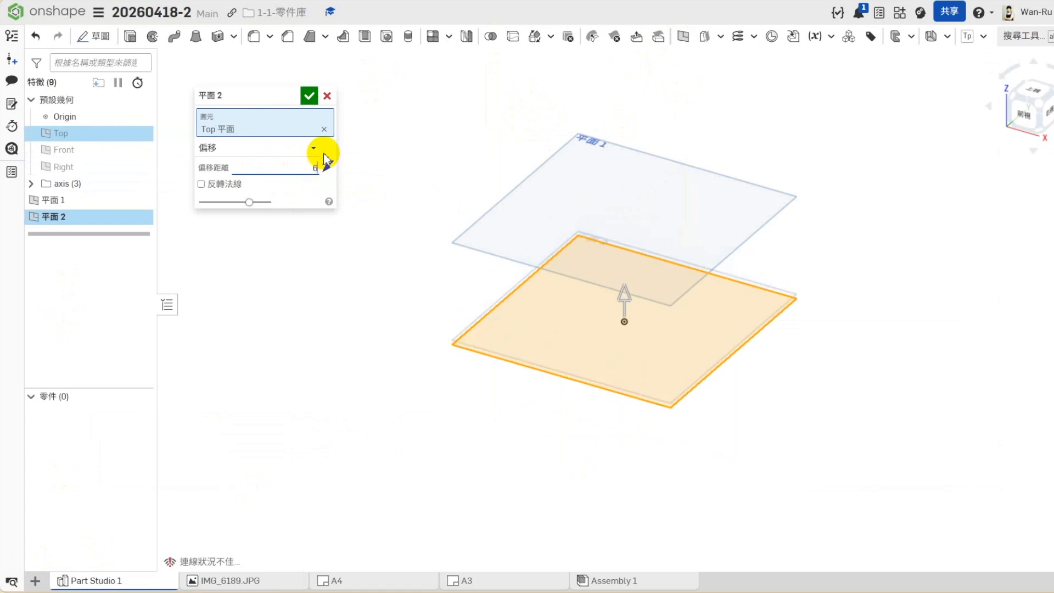
left_click(327, 167)
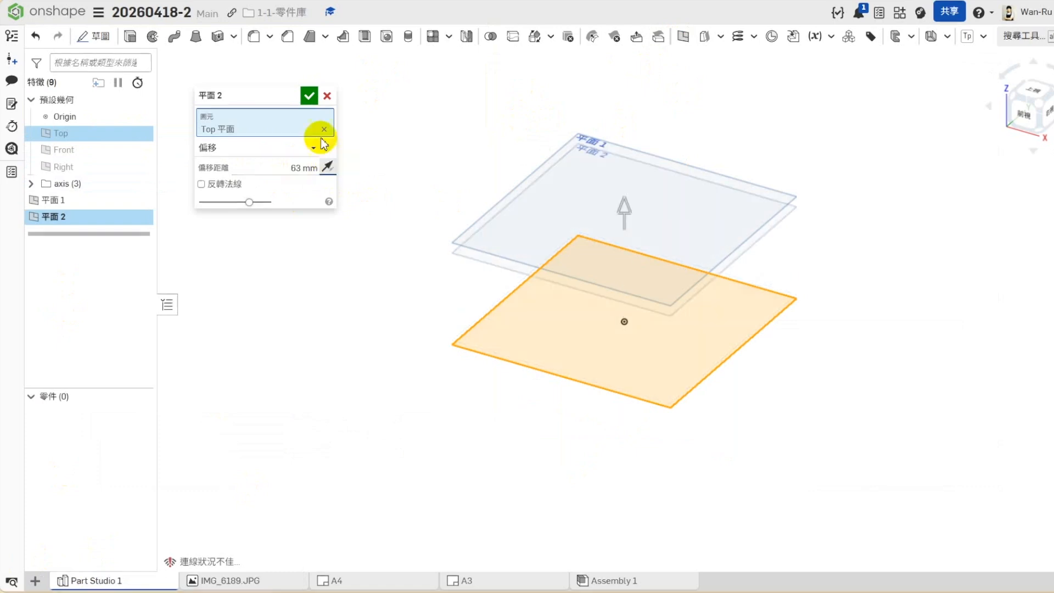
left_click(309, 96)
Step: Create a third plane offset 60 mm below 平面 2
left_click(72, 218)
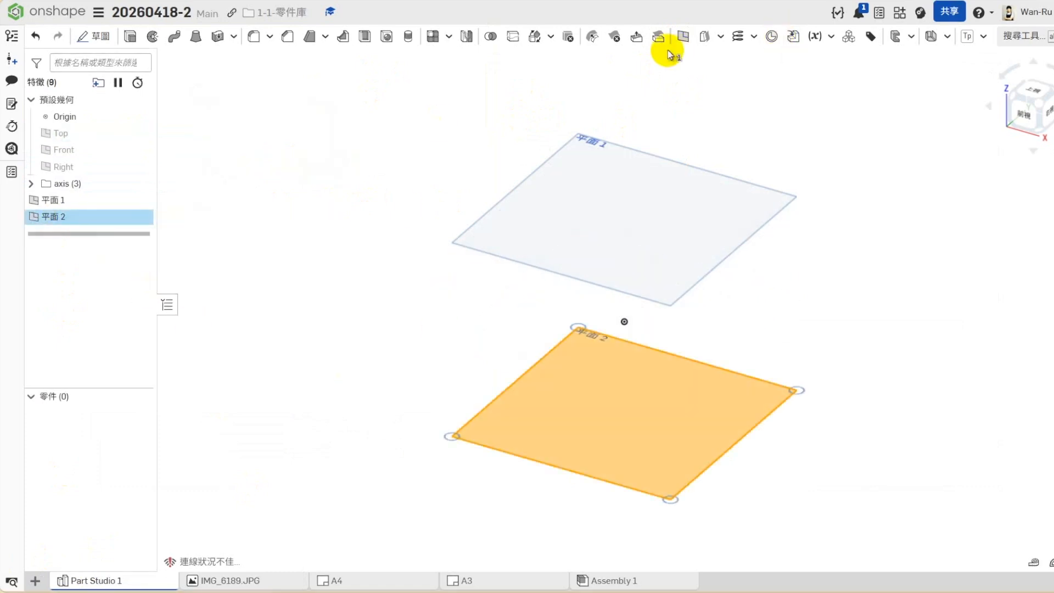
left_click(684, 39)
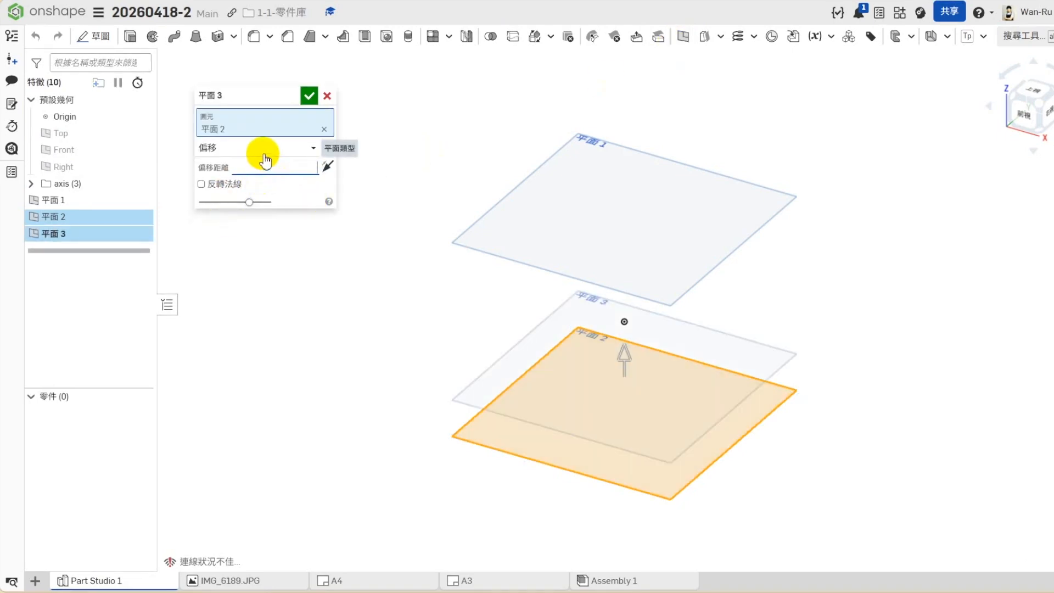
left_click(327, 167)
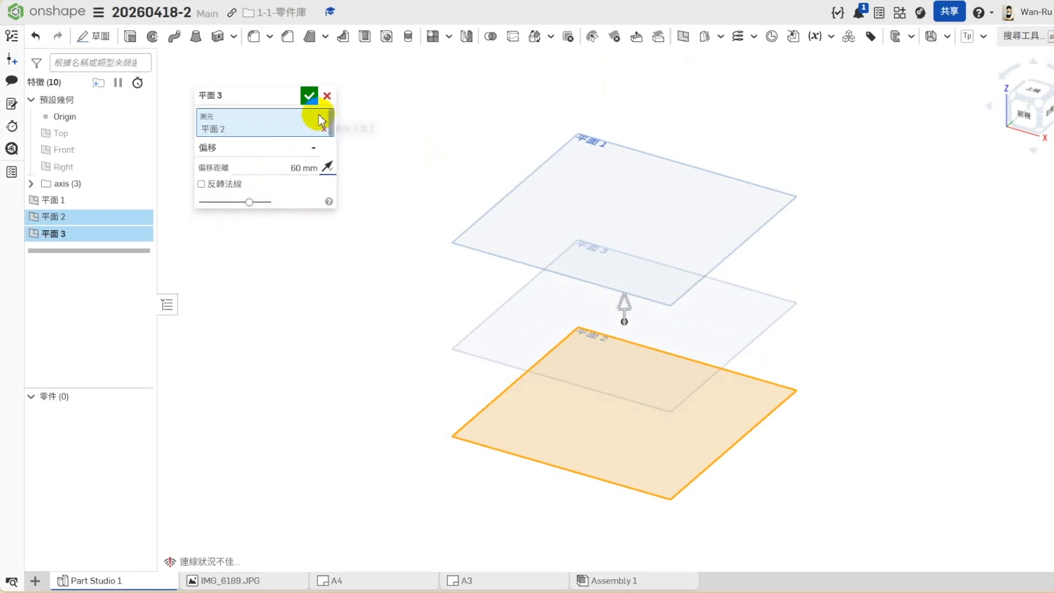
left_click(309, 96)
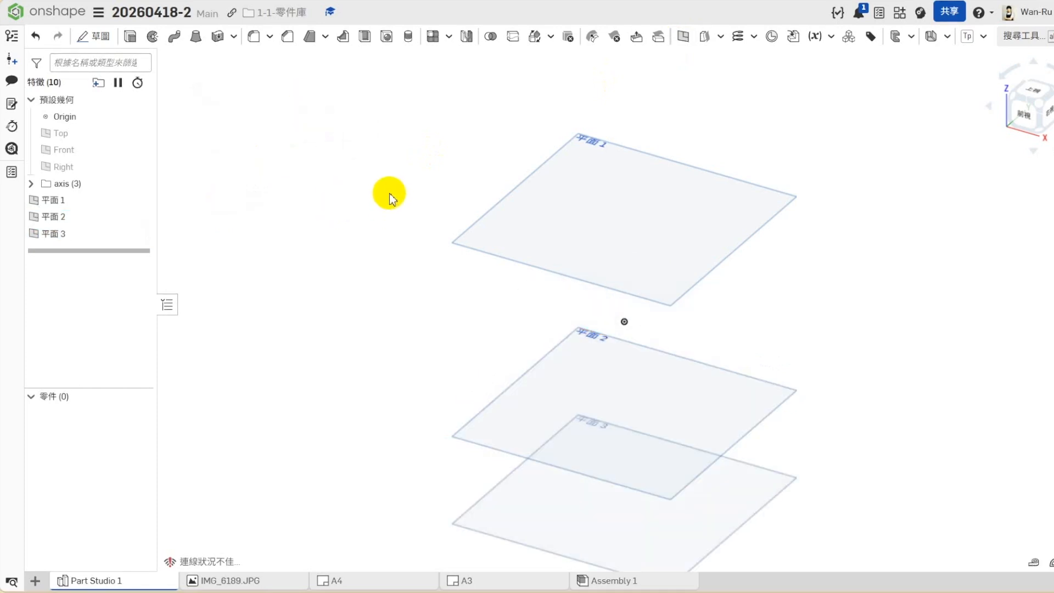
Step: Show the Top plane and, in a new sketch on the Right plane, draw a vertical line from the origin up to 平面 1
left_click(138, 133)
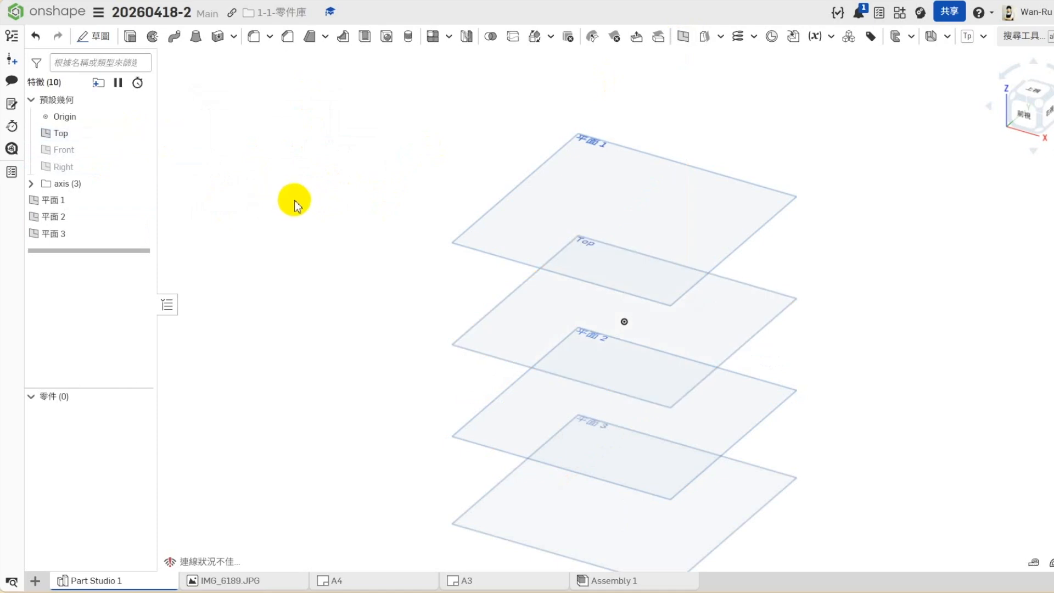
right_click(79, 167)
left_click(123, 213)
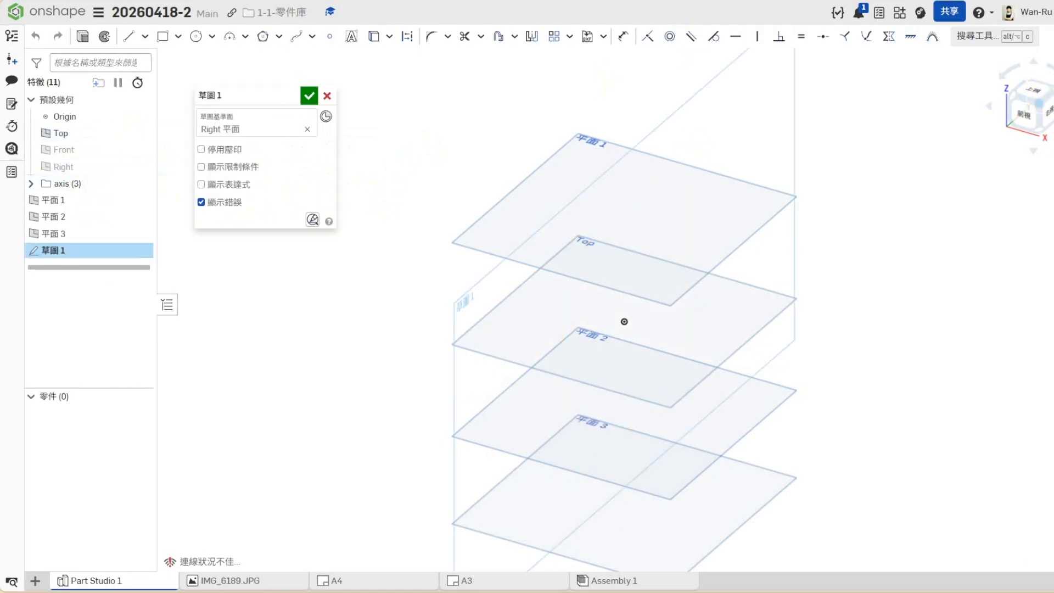
left_click(1049, 115)
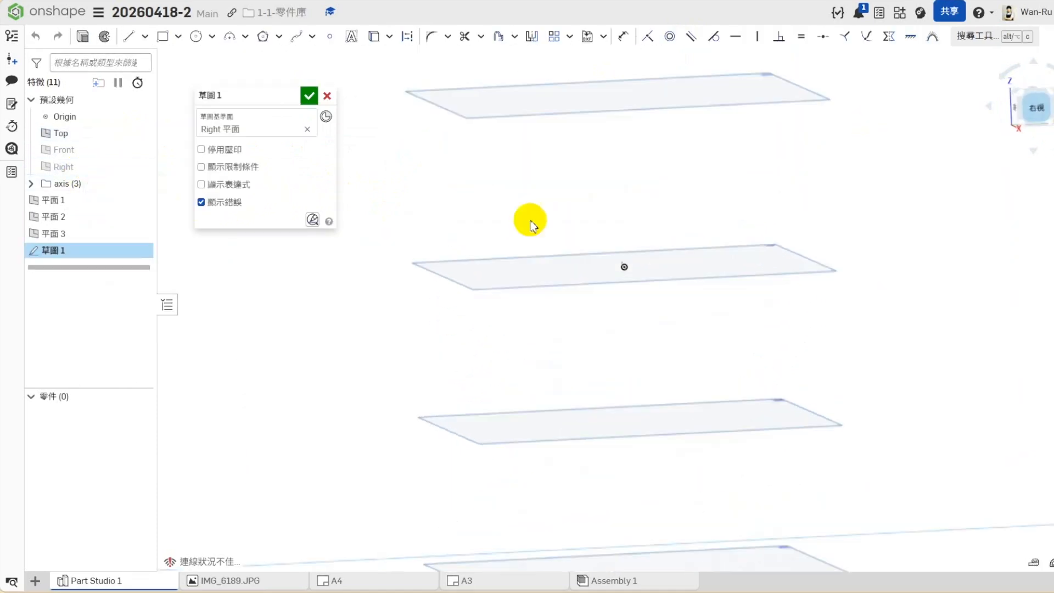
left_click(130, 39)
left_click(567, 245)
left_click(563, 120)
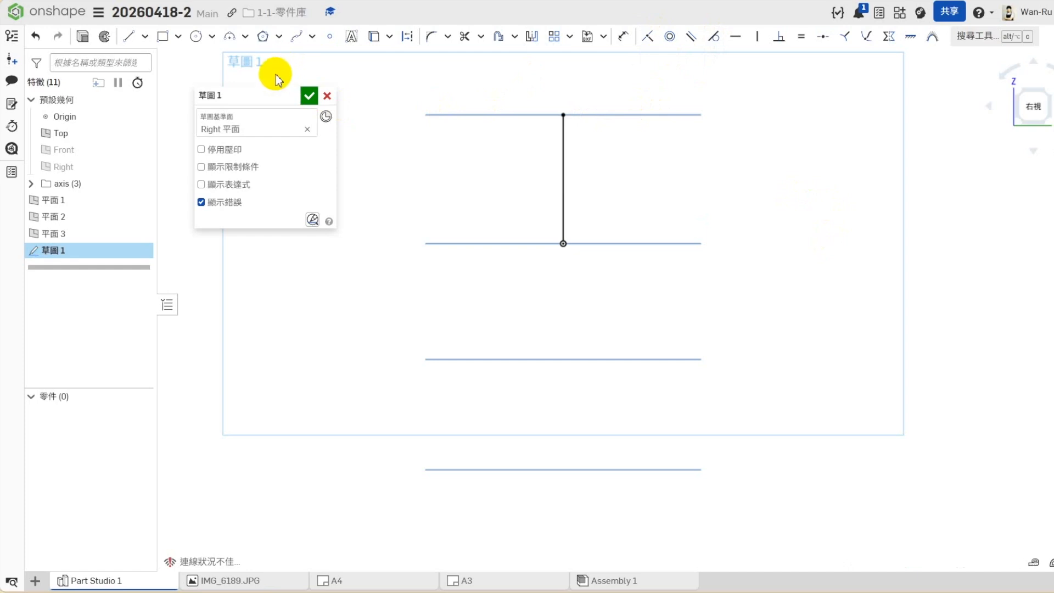
Step: Draw a slanted line about 82 mm long from the origin down to 平面 2, continued by a vertical line towards 平面 3
left_click(129, 36)
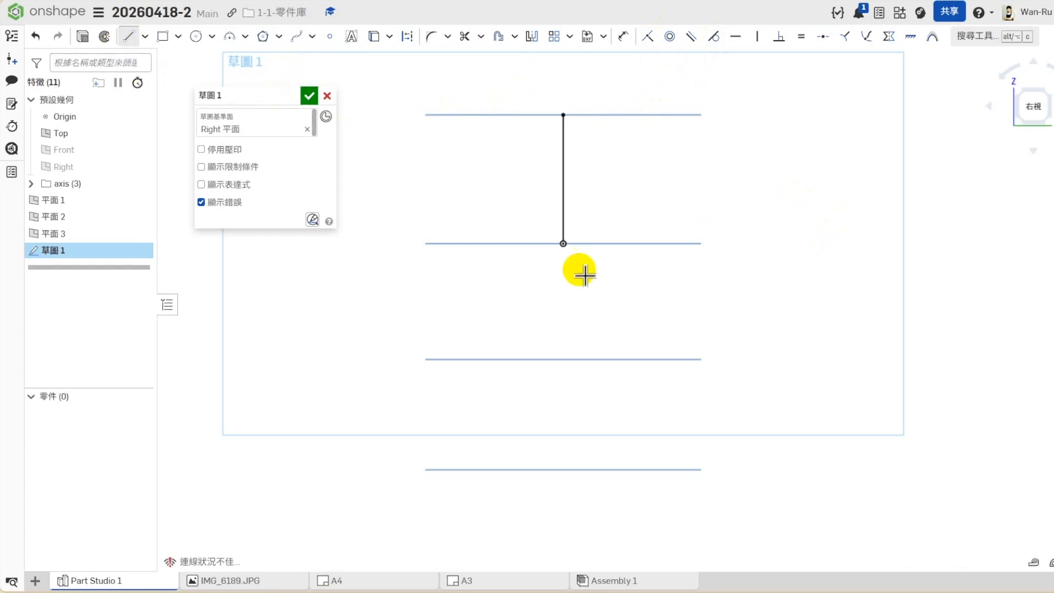
left_click(565, 246)
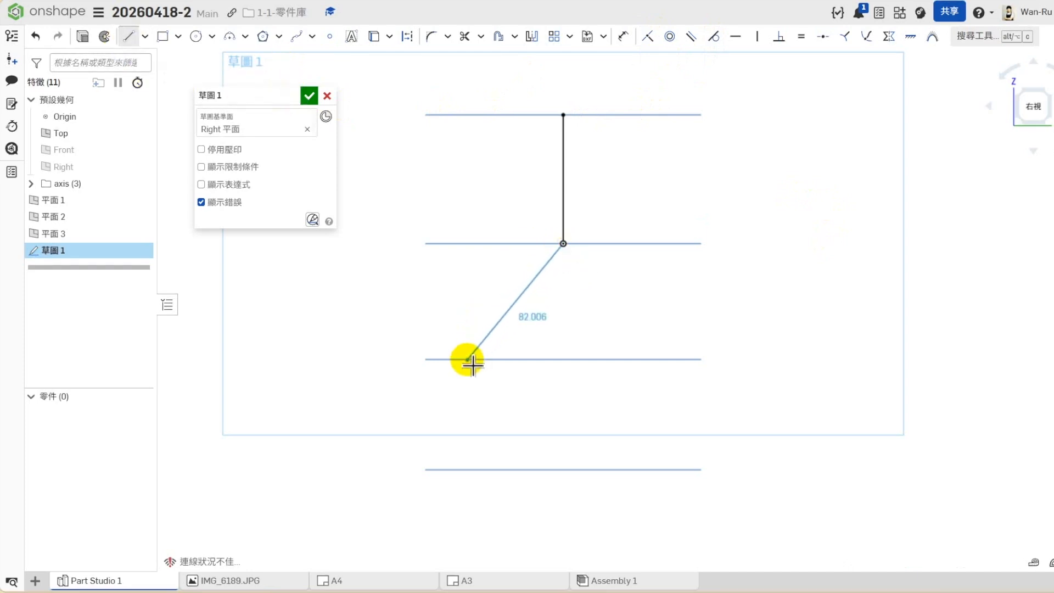
left_click(468, 360)
left_click(468, 450)
key("Escape")
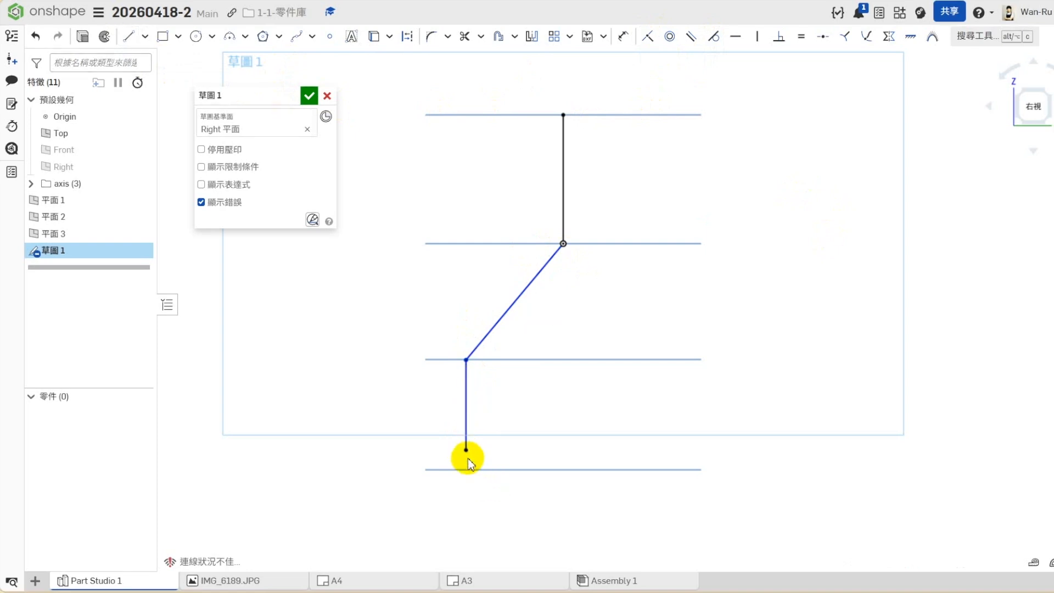
Step: Make the lower line's end coincident with 平面 3 and the lower bend point coincident with 平面 2
left_click(485, 472)
left_click(648, 37)
left_click(493, 360)
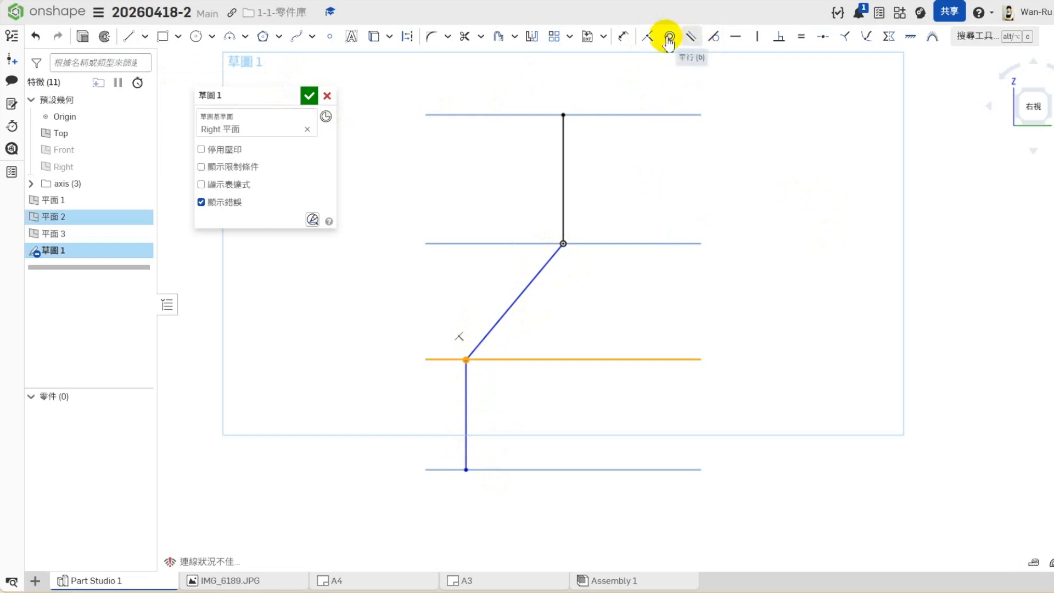
Step: Dimension the angle between the slanted line and the upper vertical line as 45° and finish the sketch
left_click(623, 36)
left_click(553, 266)
left_click(564, 224)
left_click(556, 287)
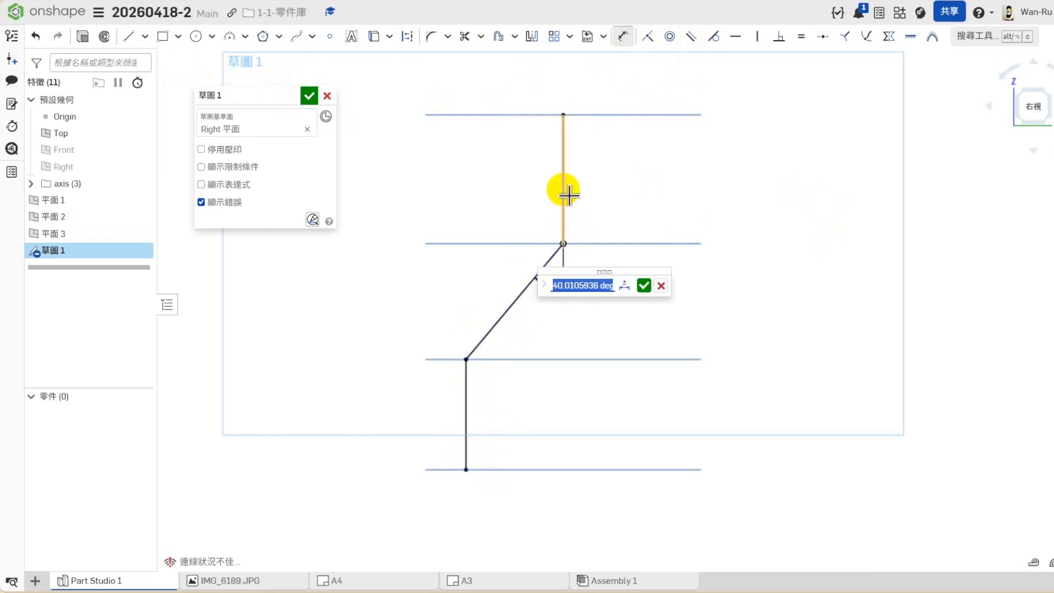
type("45")
key("Return")
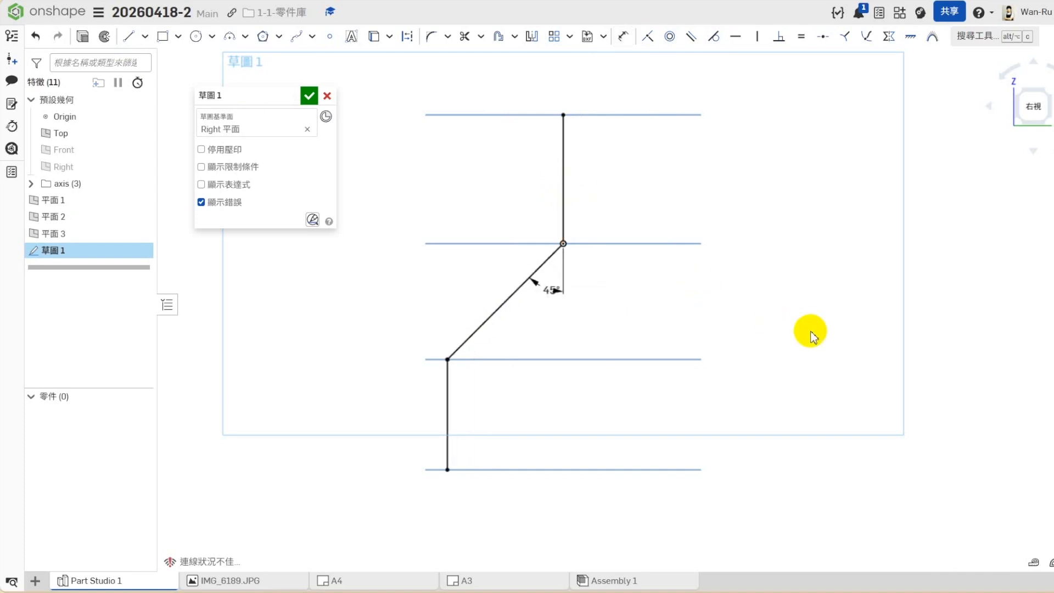
left_click(309, 96)
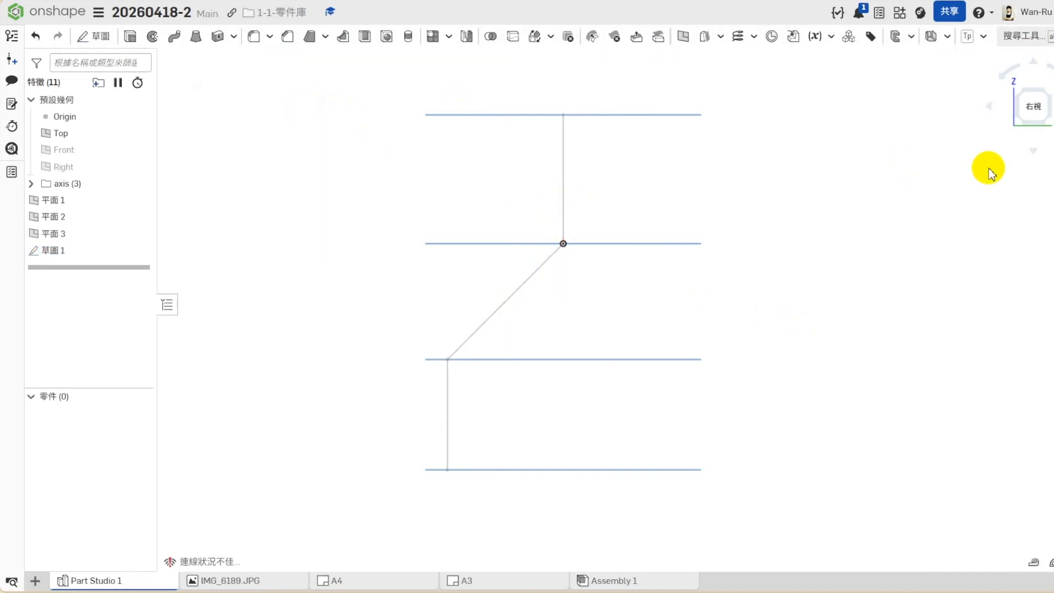
Step: Start a new sketch on the Right plane and project the three lines of 草圖 1 into it
left_click(1032, 150)
left_click(1035, 196)
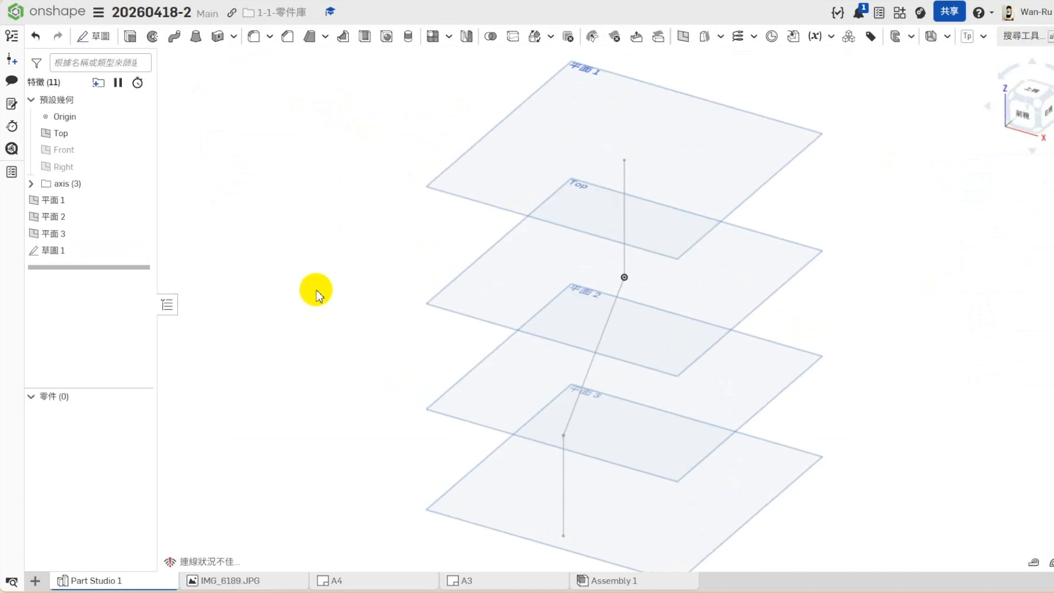
right_click(67, 170)
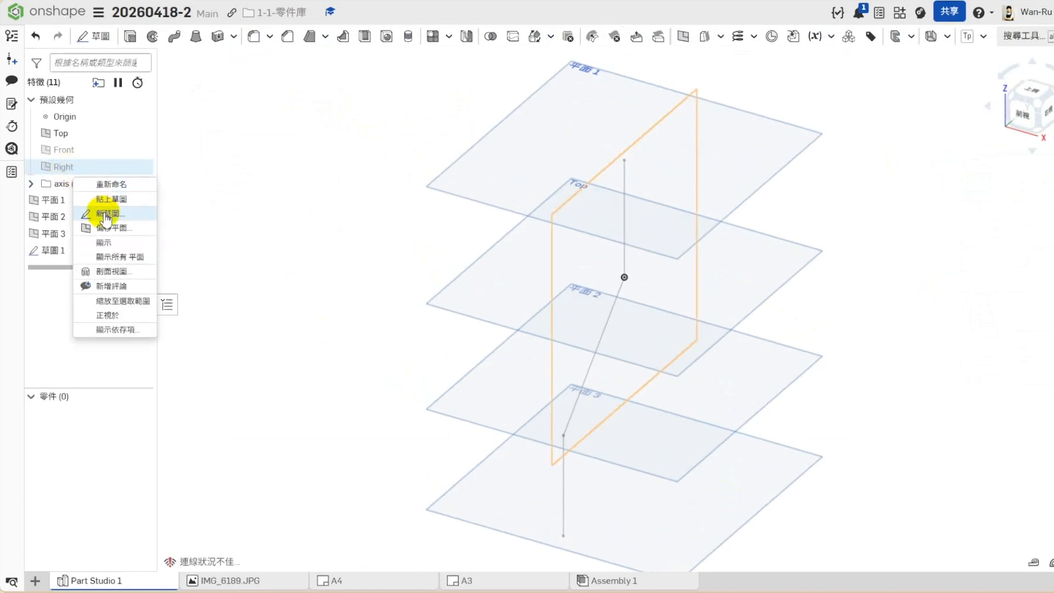
left_click(106, 220)
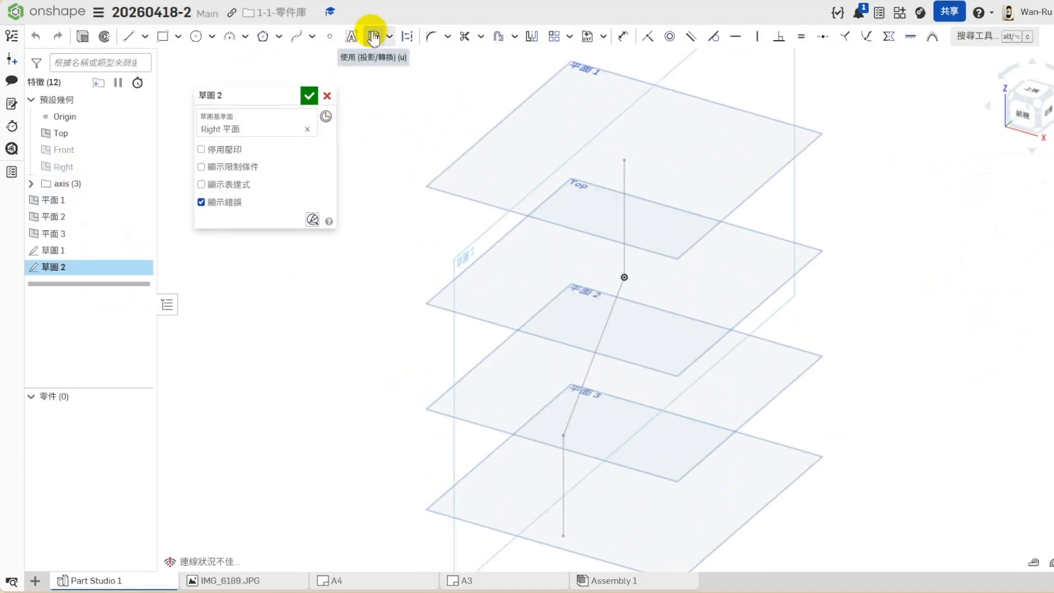
left_click(374, 36)
left_click(625, 183)
left_click(586, 413)
left_click(564, 447)
Step: Extrude the projected lines of 草圖 2 as a new thin part
left_click(82, 36)
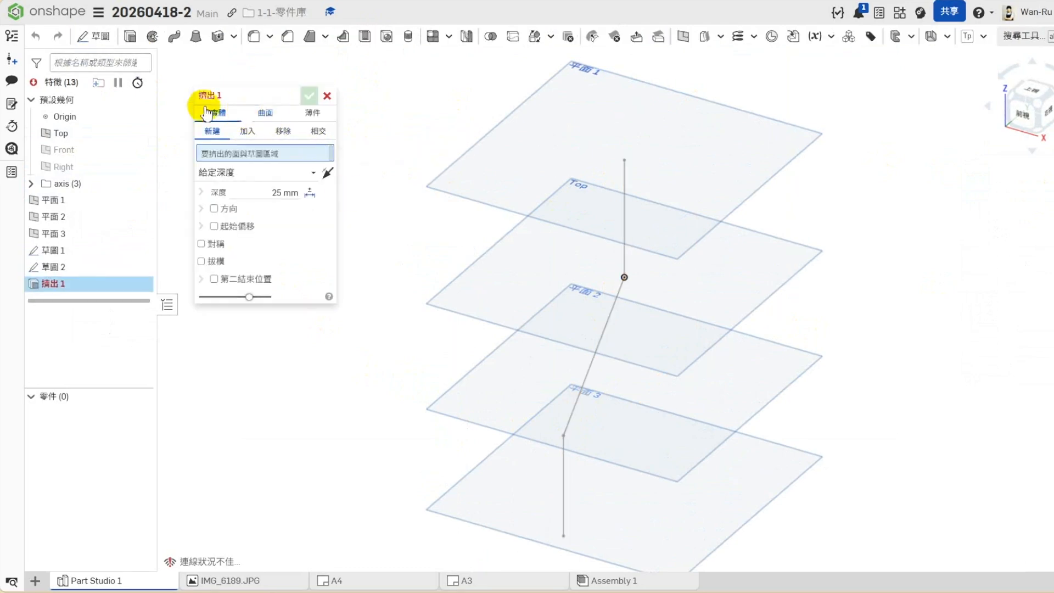
left_click(311, 116)
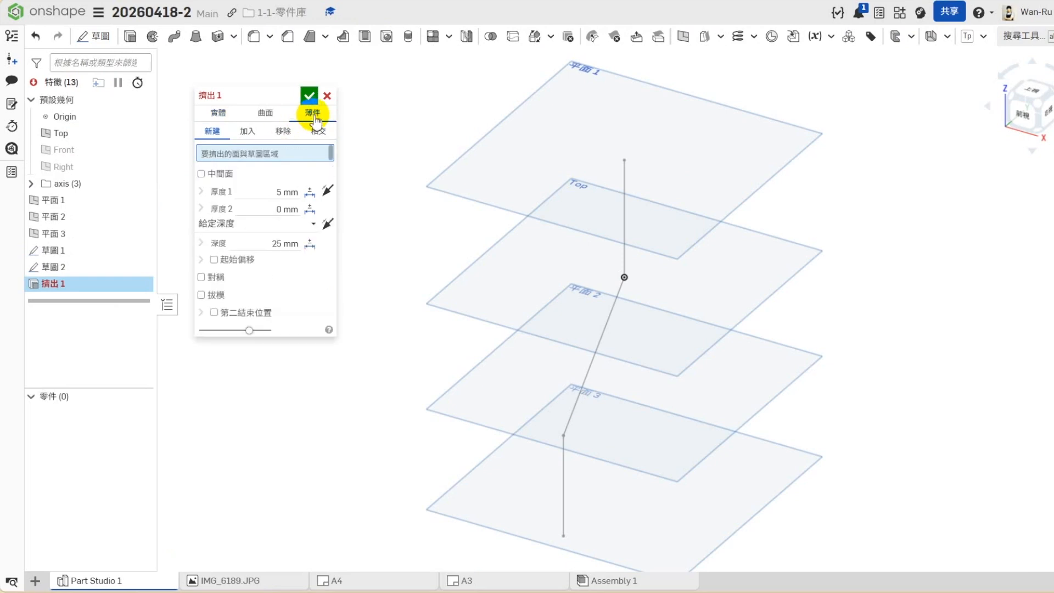
left_click(60, 267)
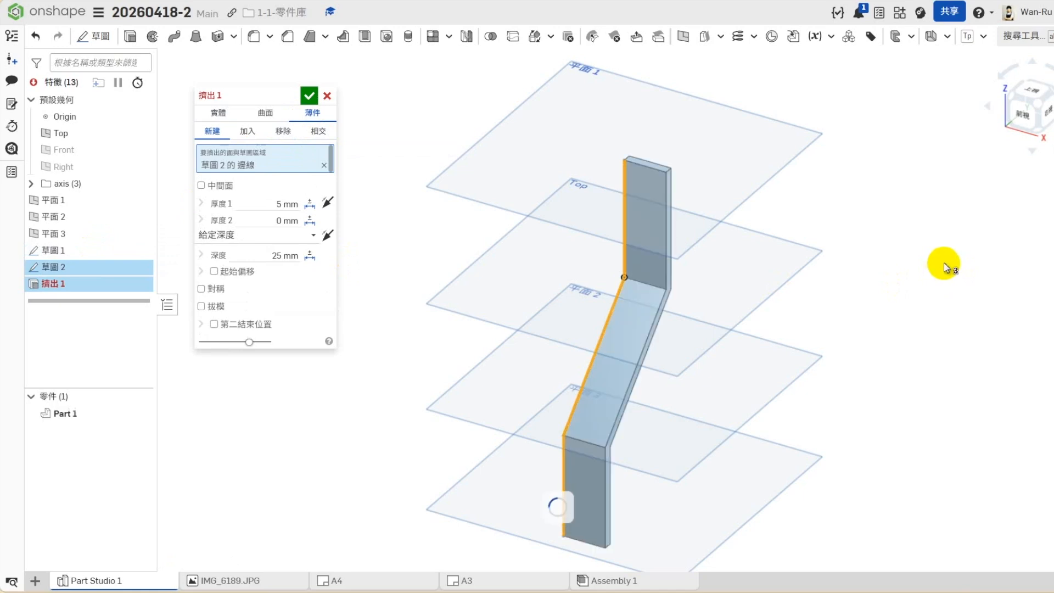
Step: Flip the thin extrude's wall to the opposite side of the profile and set thickness 1 to 12 mm
left_click(1046, 116)
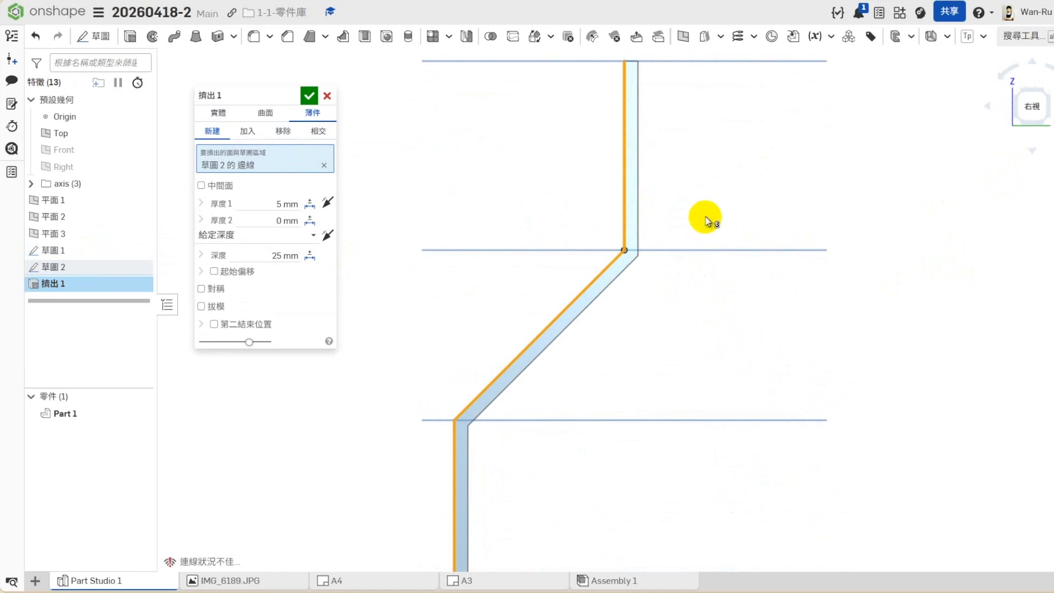
left_click(327, 203)
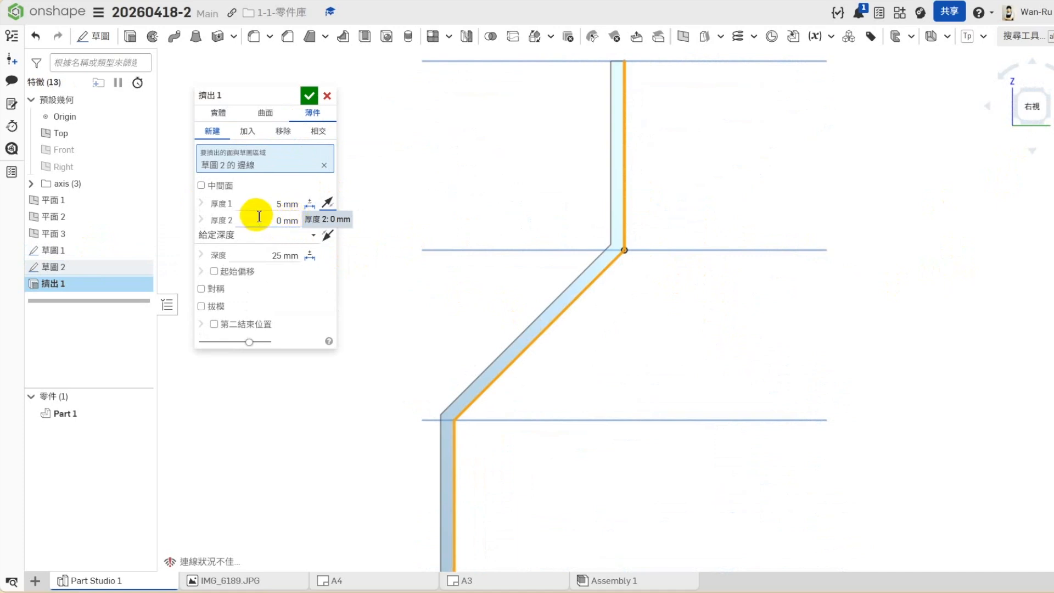
left_click(269, 204)
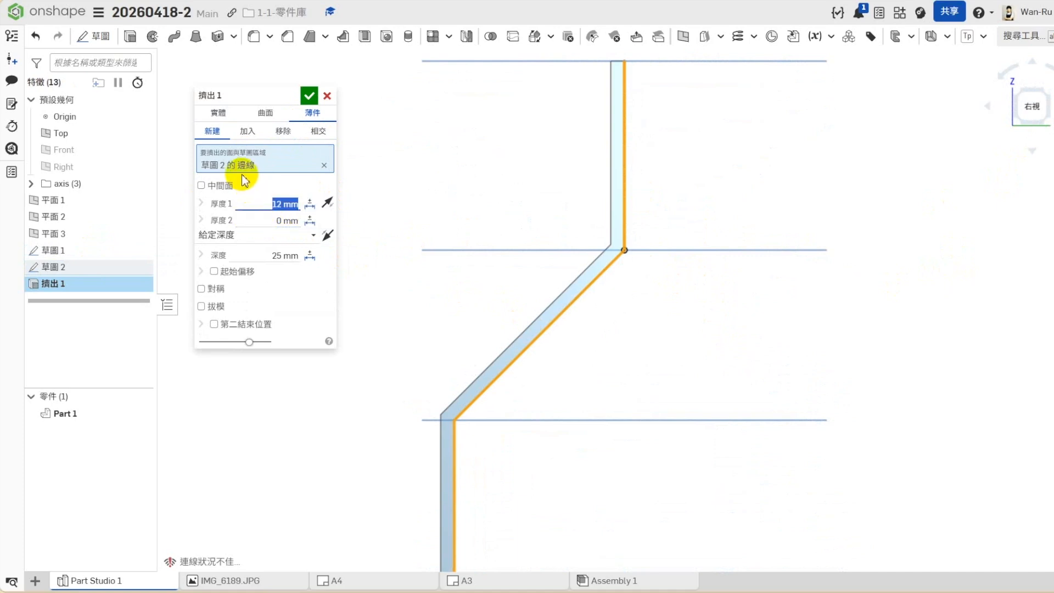
Step: Make the thin extrude symmetric with a blind end type, widen its depth and accept the feature
left_click(277, 256)
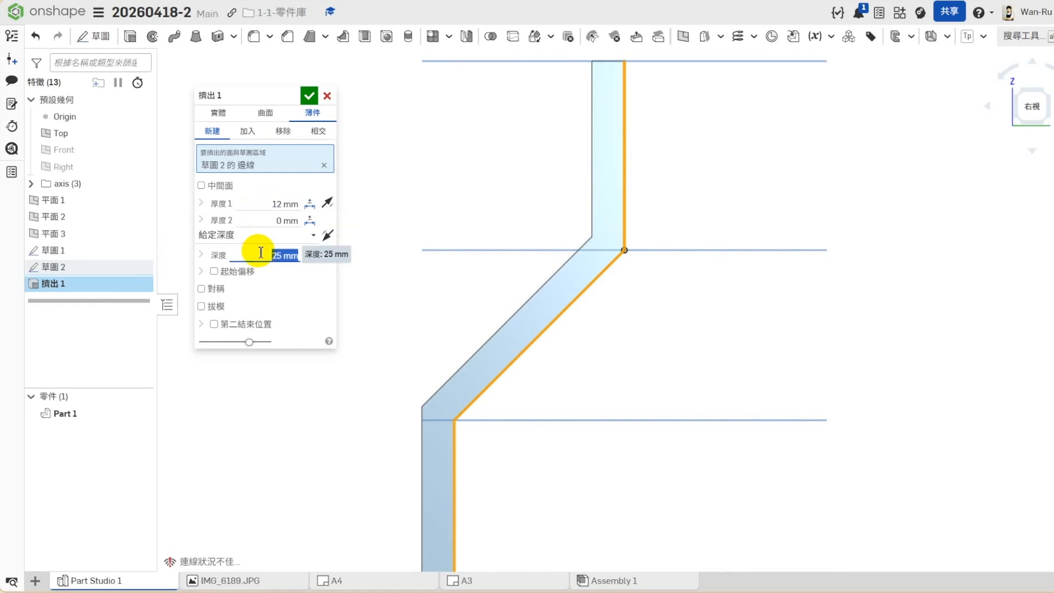
left_click(1013, 94)
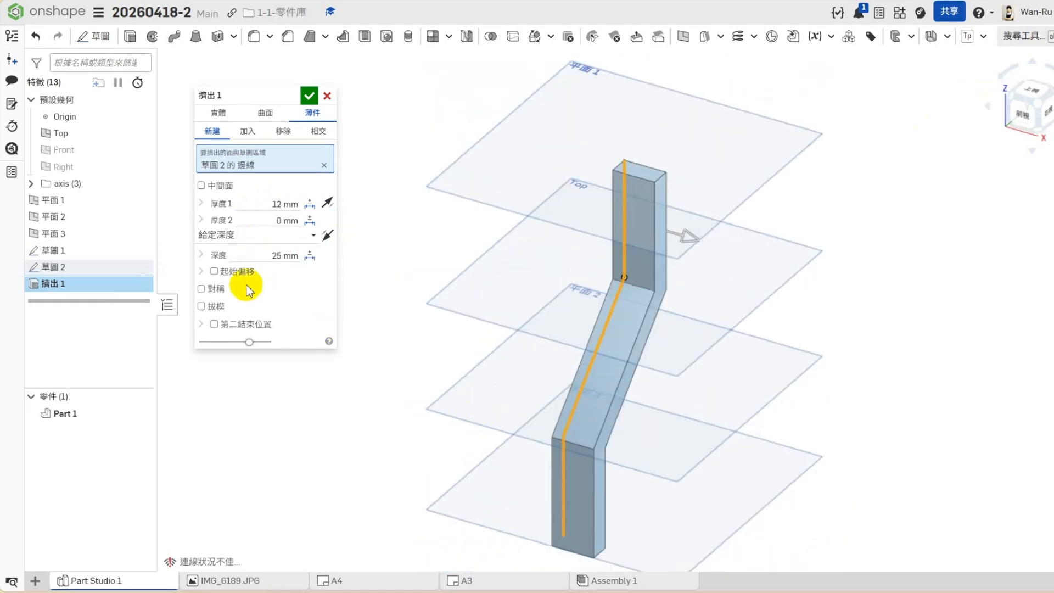
left_click(222, 236)
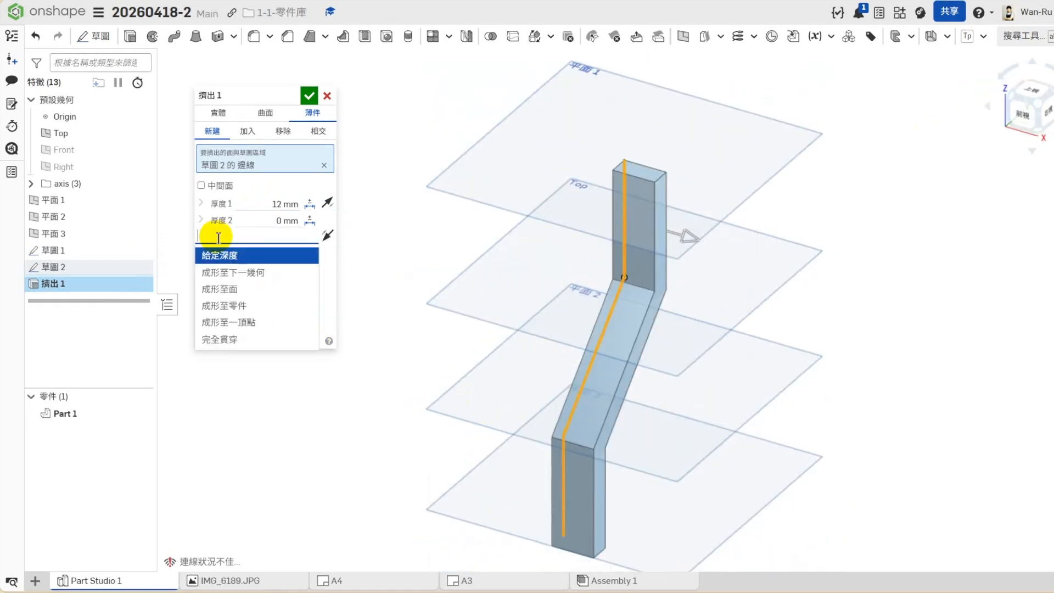
left_click(233, 262)
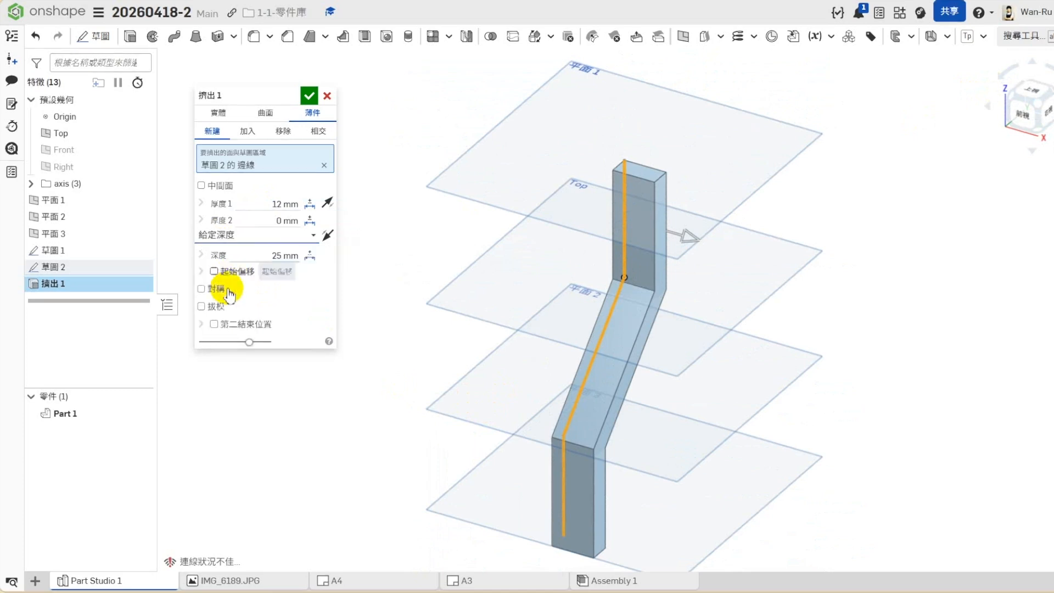
left_click(266, 254)
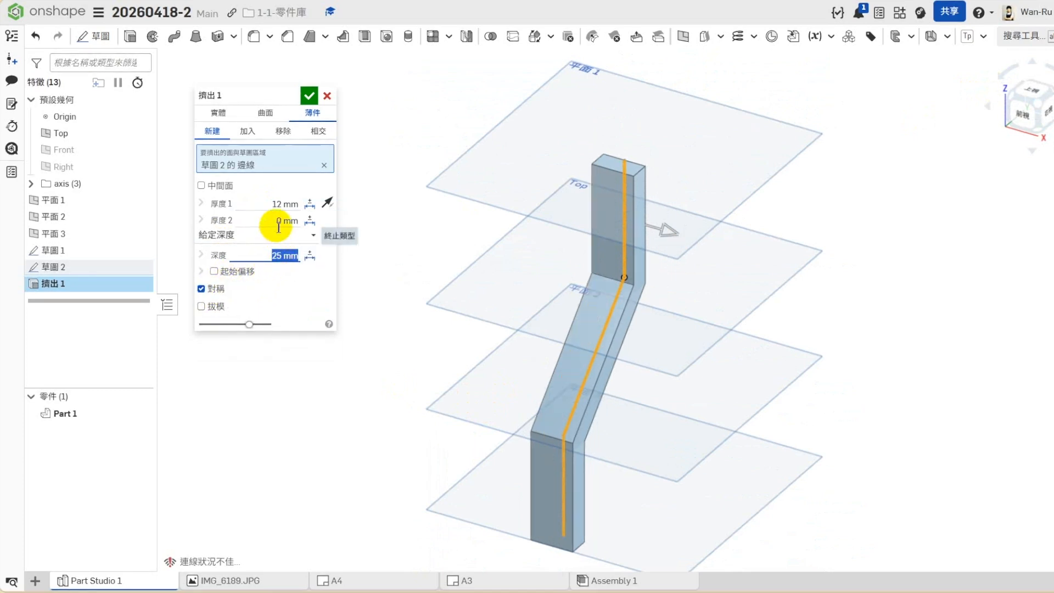
left_click(309, 96)
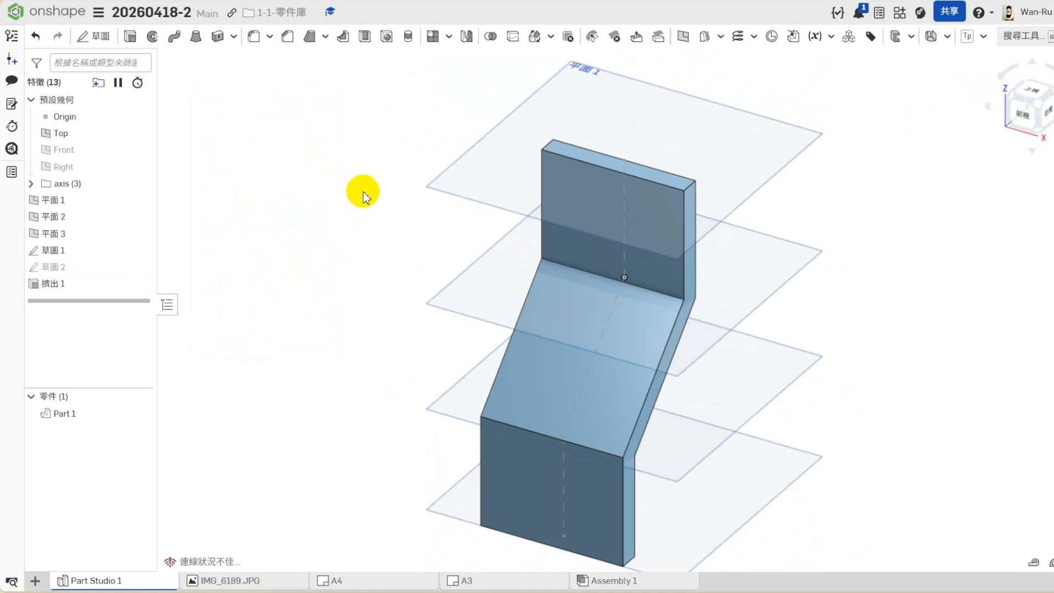
Step: Fillet the two top corner edges of the upper vertical plate with a 25 mm radius
left_click(100, 150)
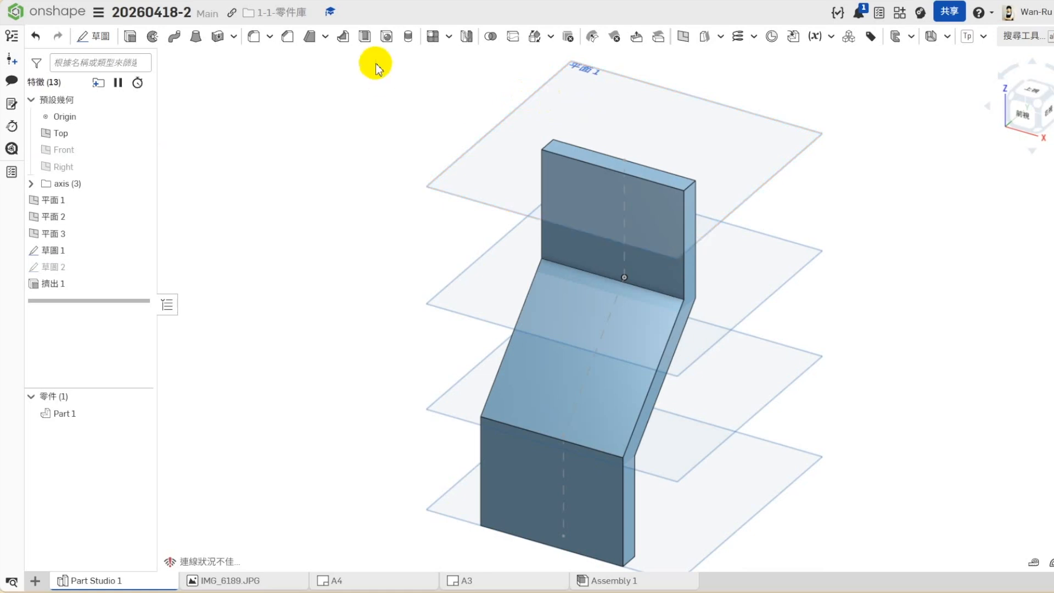
left_click(253, 37)
left_click(277, 212)
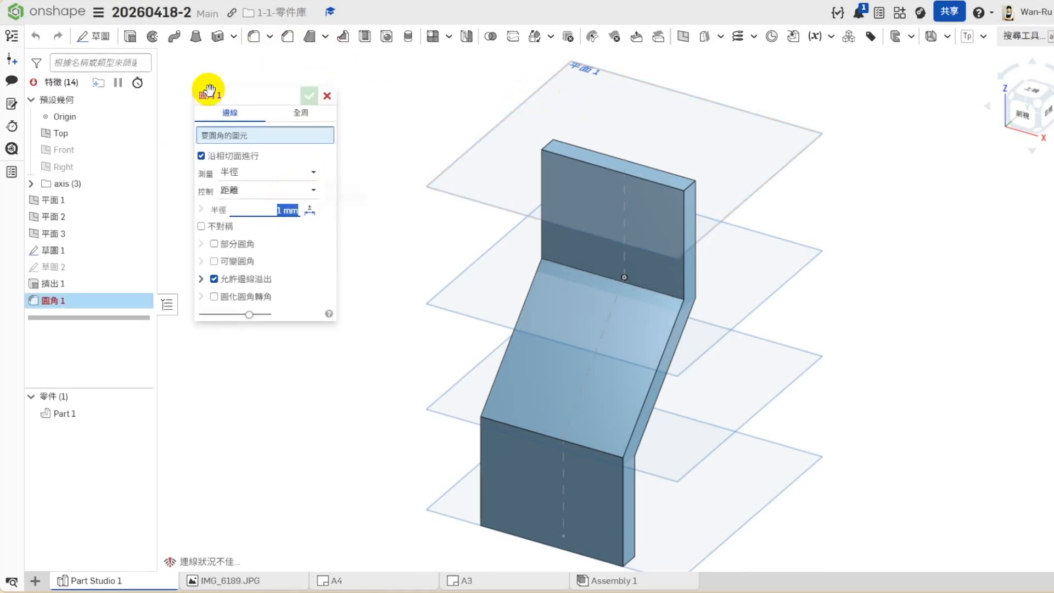
type("25")
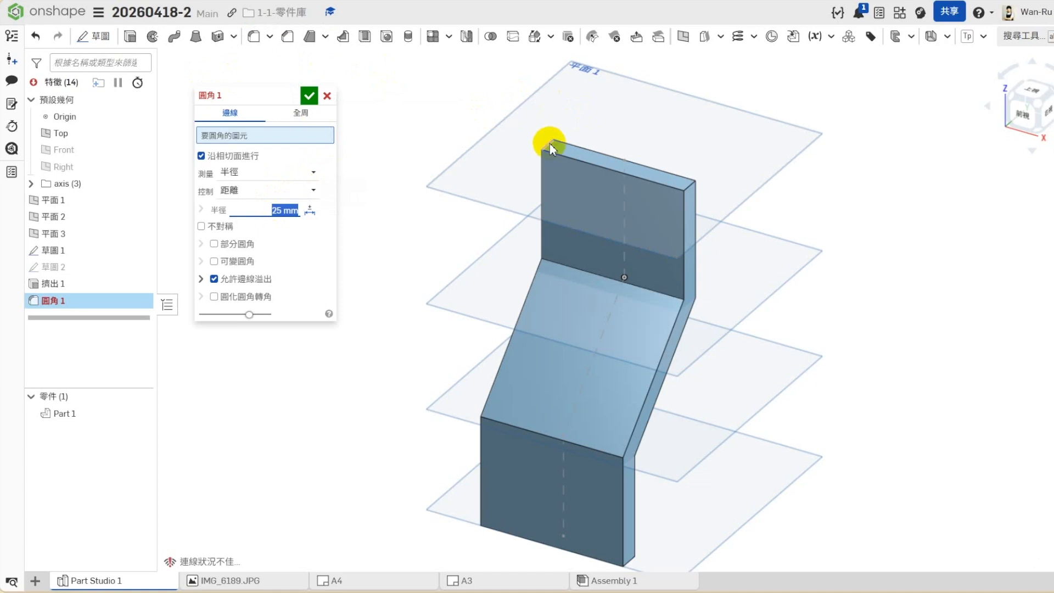
left_click(551, 148)
left_click(690, 192)
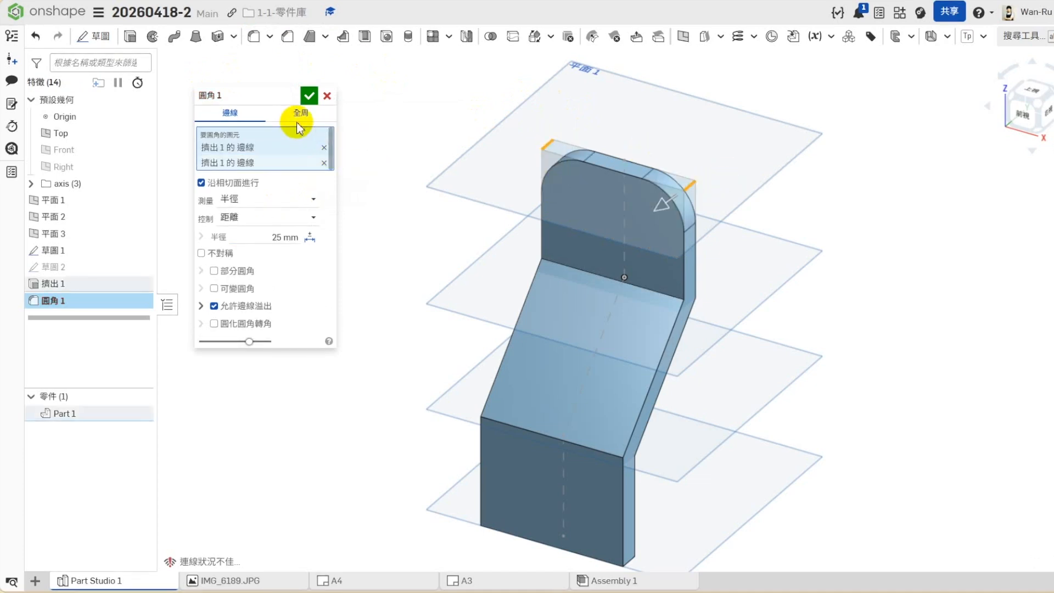
left_click(309, 97)
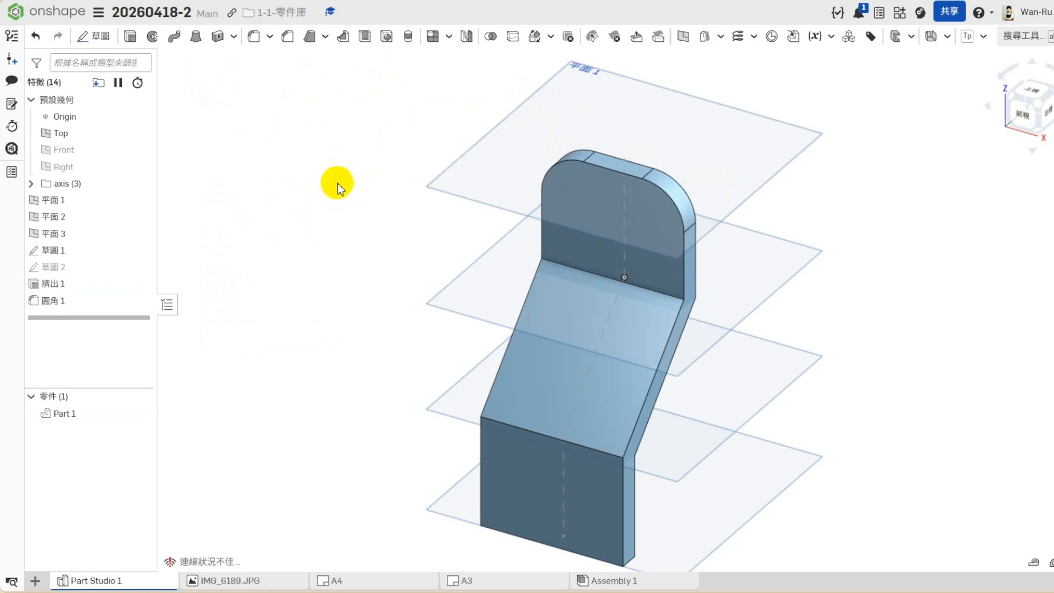
Step: Start a sketch on the Front plane and draw a horizontal line about 51 mm long across the rounded upper plate
right_click(79, 157)
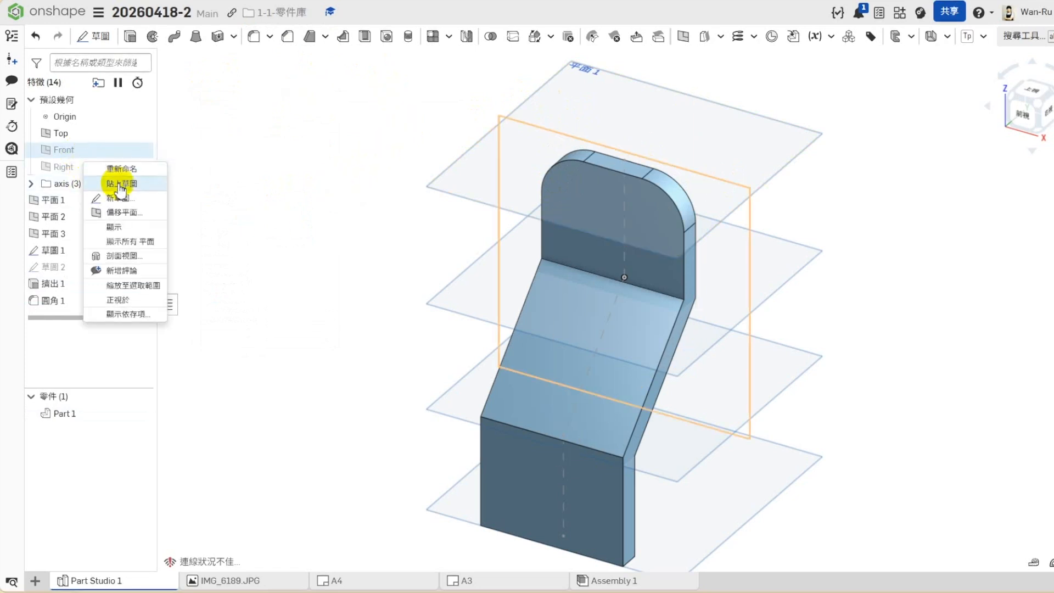
left_click(118, 181)
left_click(1021, 130)
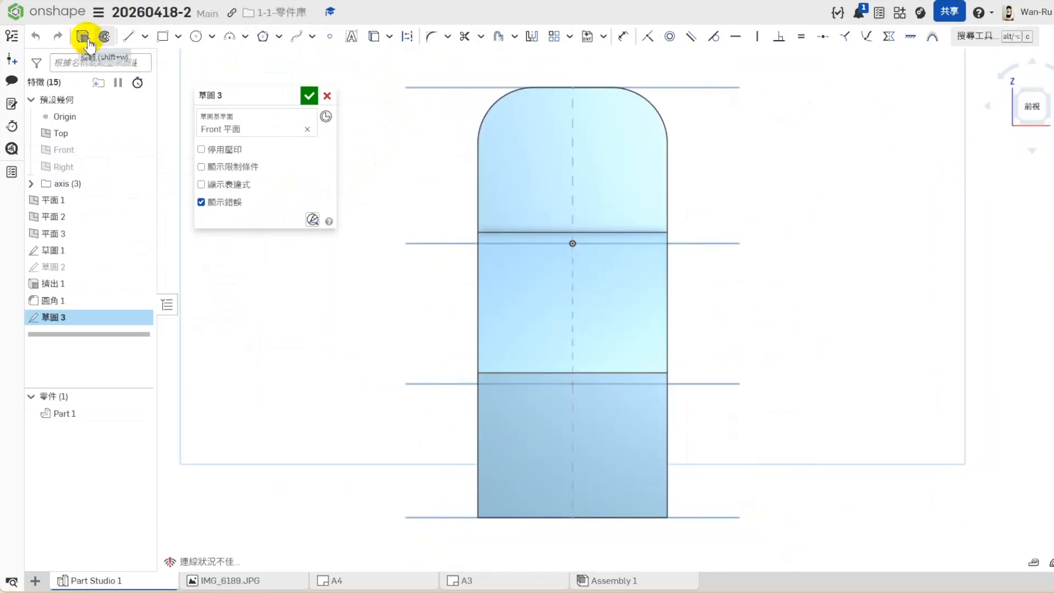
left_click(131, 37)
left_click(512, 161)
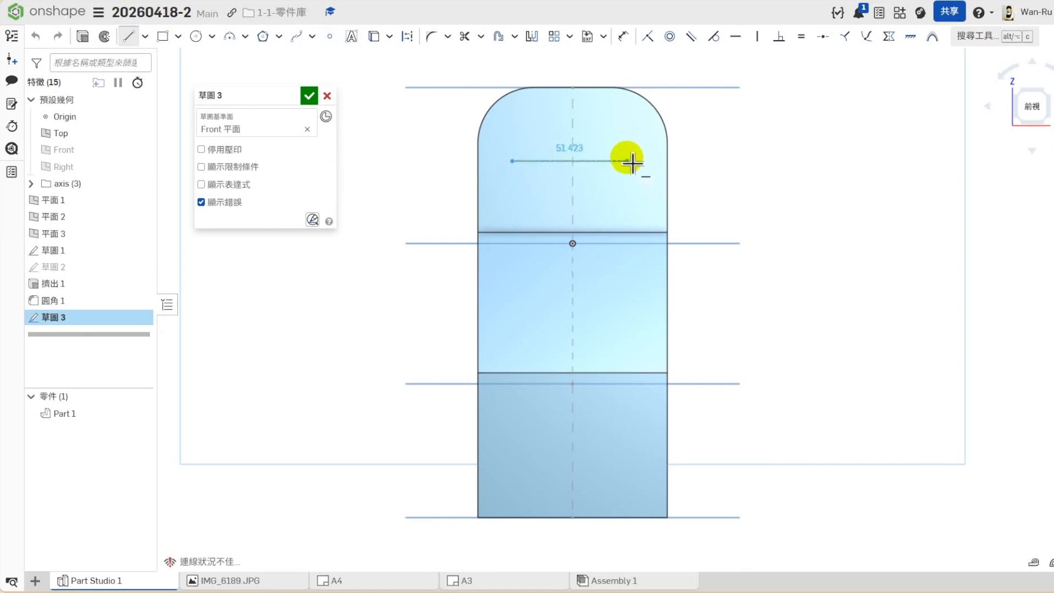
left_click(626, 161)
key("Escape")
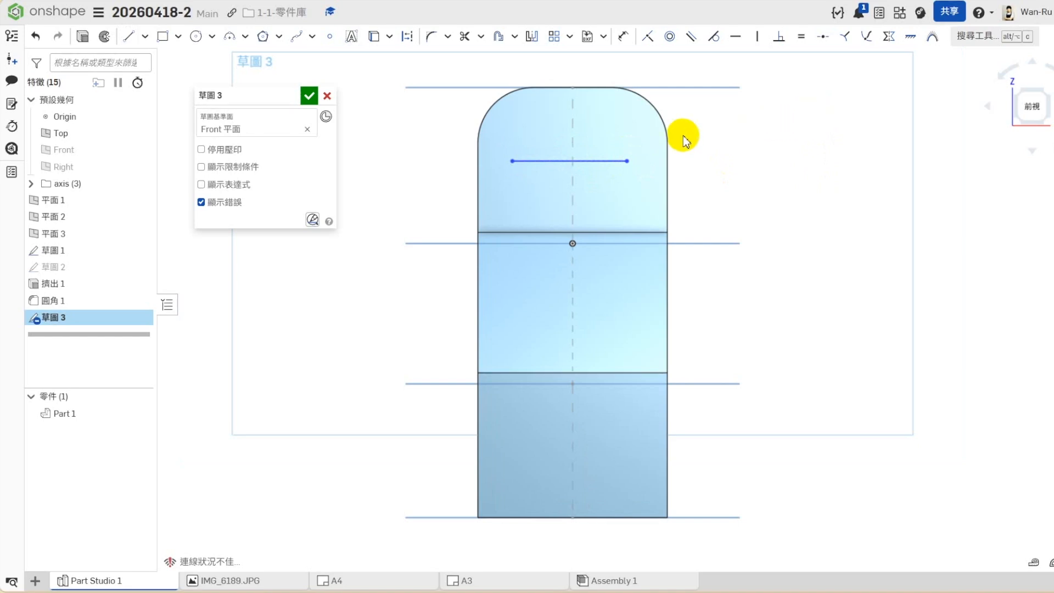
Step: Make each end of the horizontal line concentric with the rounded plate corner on its side
left_click(627, 161)
left_click(658, 117)
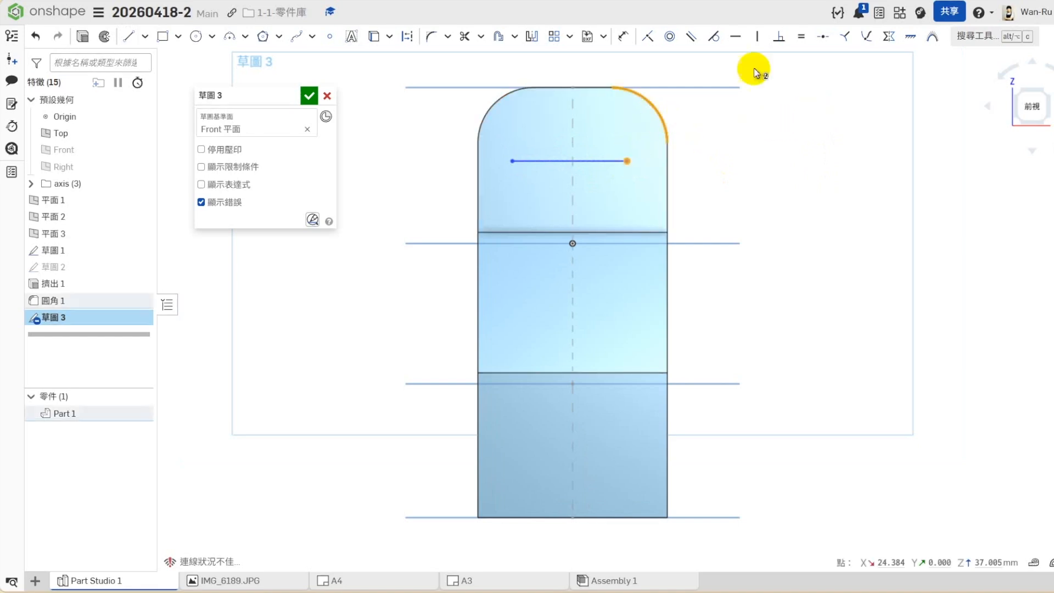
left_click(670, 36)
left_click(512, 144)
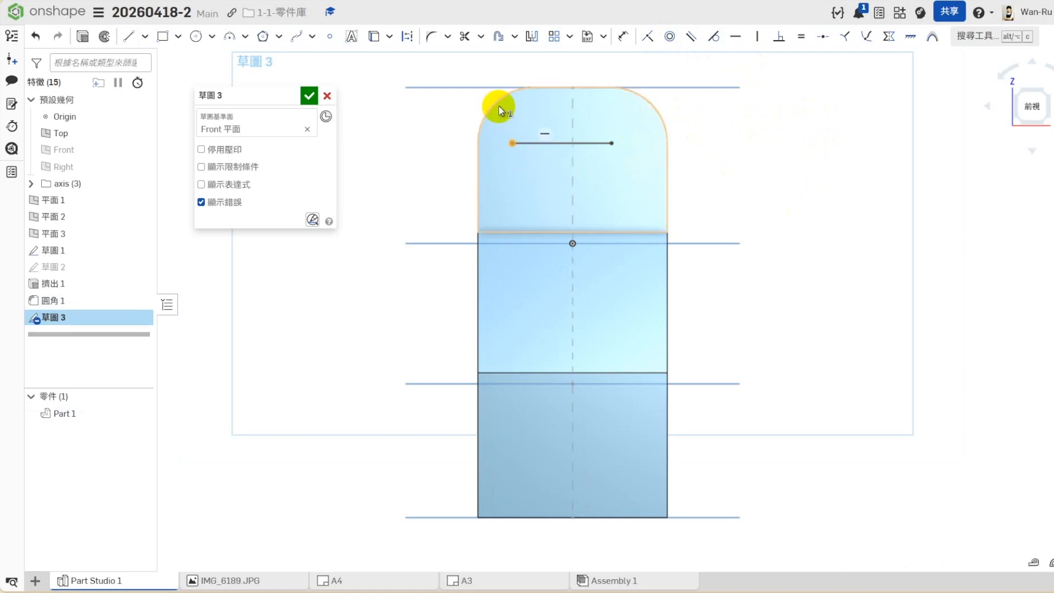
left_click(507, 97)
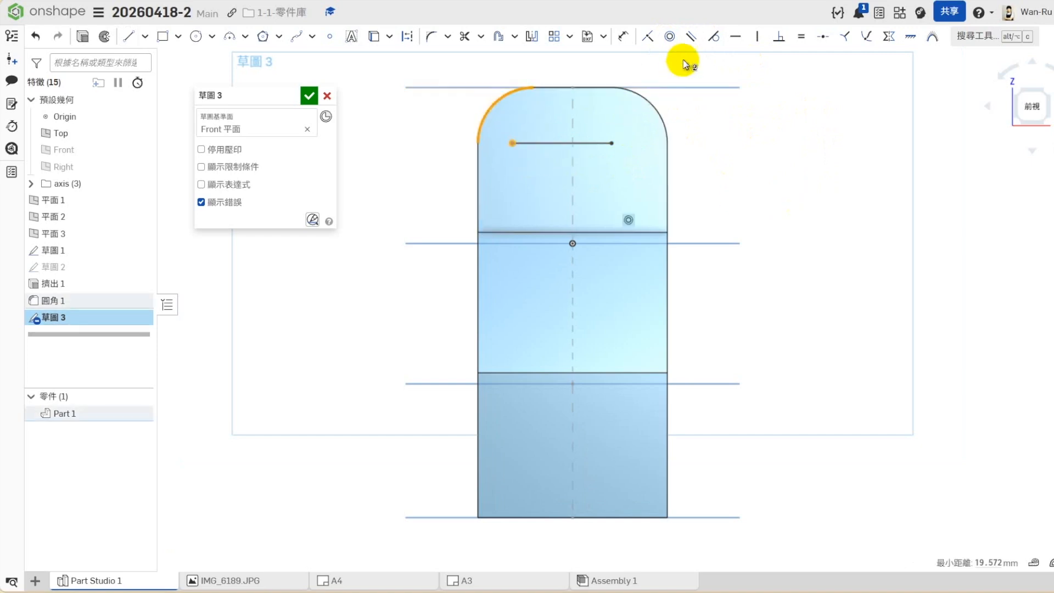
left_click(669, 37)
left_click(622, 36)
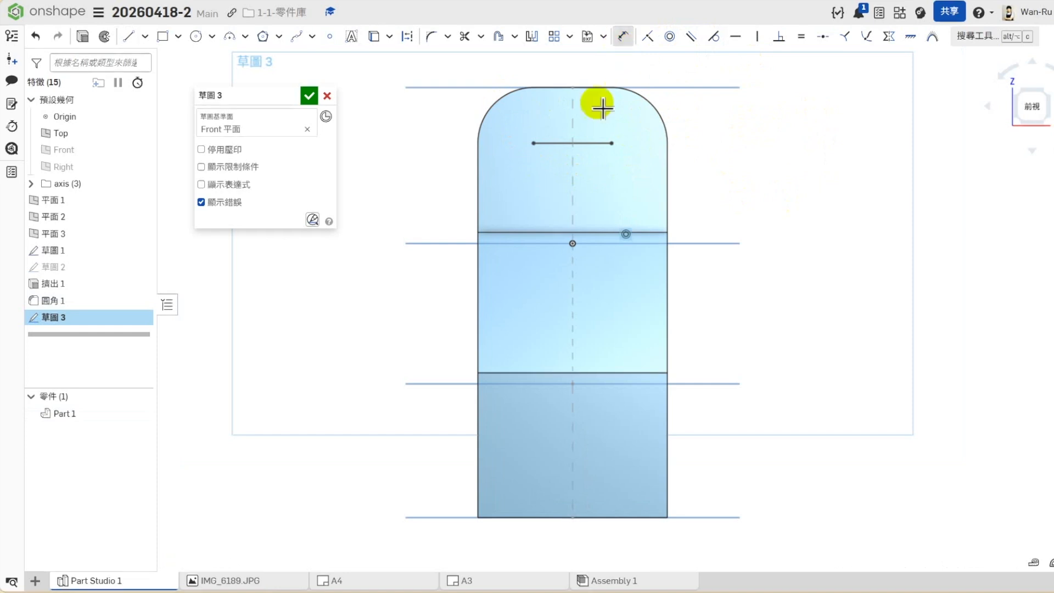
key("Escape")
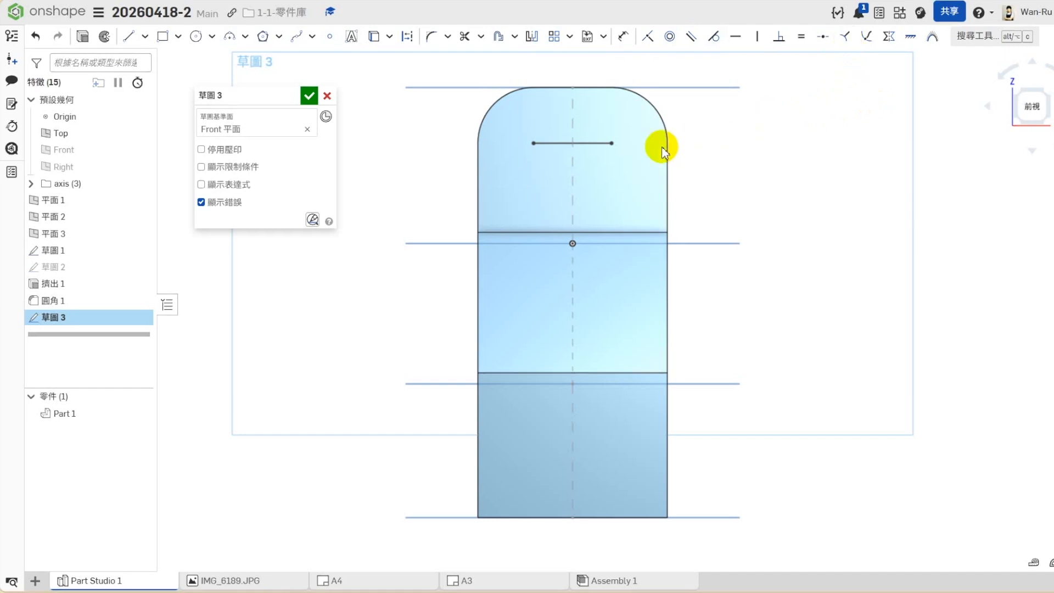
Step: Create a slot around the horizontal line in the upper plate
left_click(595, 144)
left_click(515, 38)
left_click(519, 75)
left_click(767, 185)
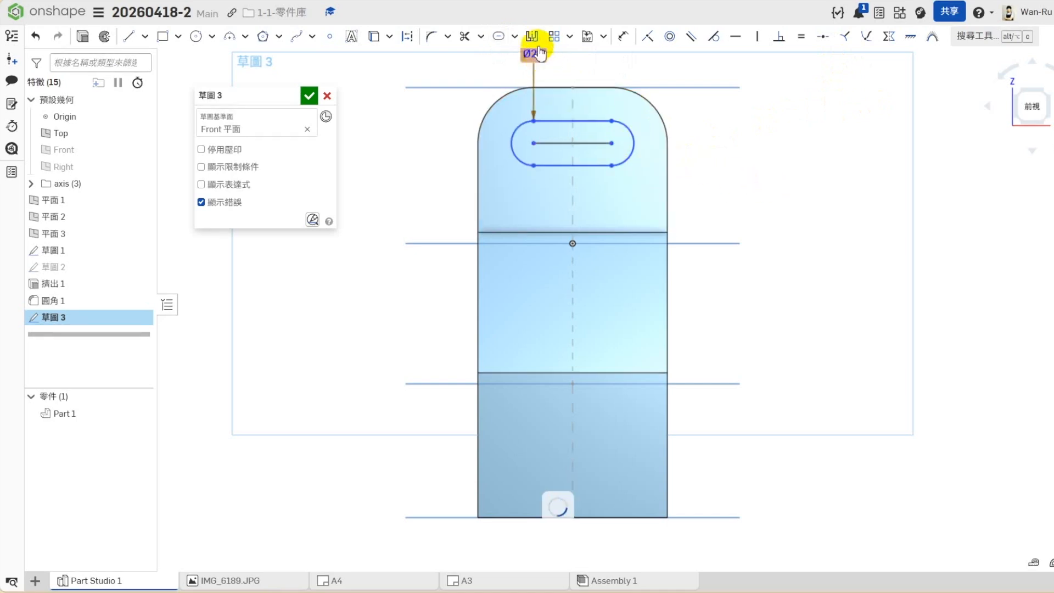
Step: Confirm the slot's width dimension as 20 mm
scroll(561, 135, "down", 2)
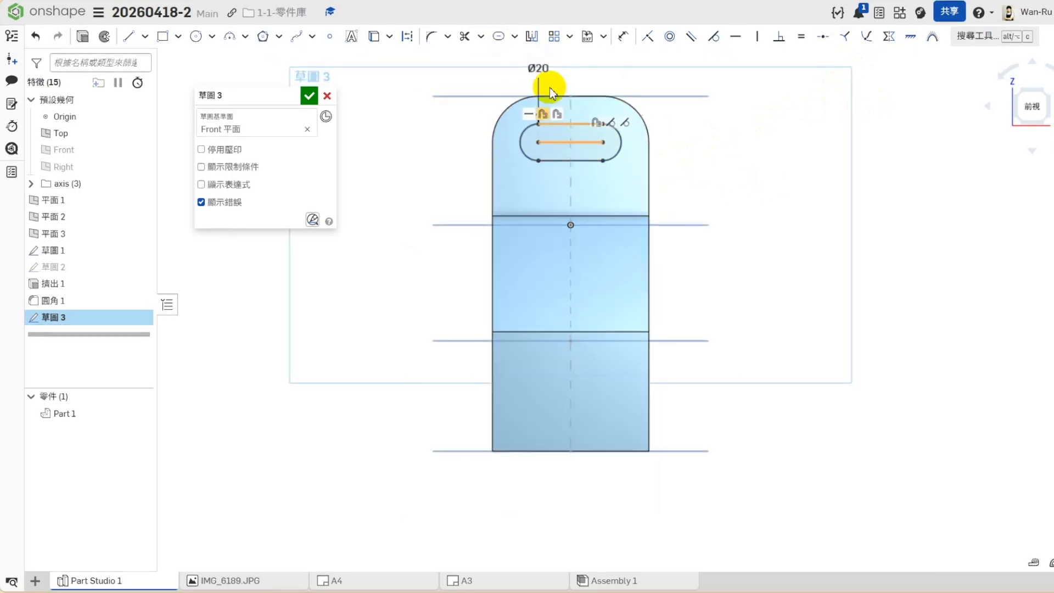
scroll(550, 90, "up", 2)
double_click(535, 70)
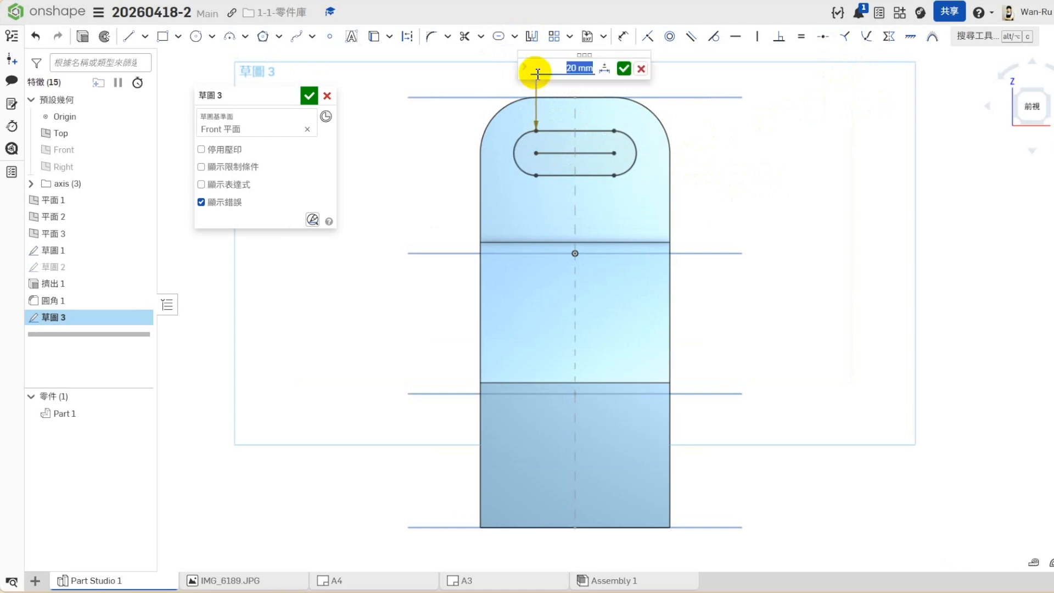
key("Return")
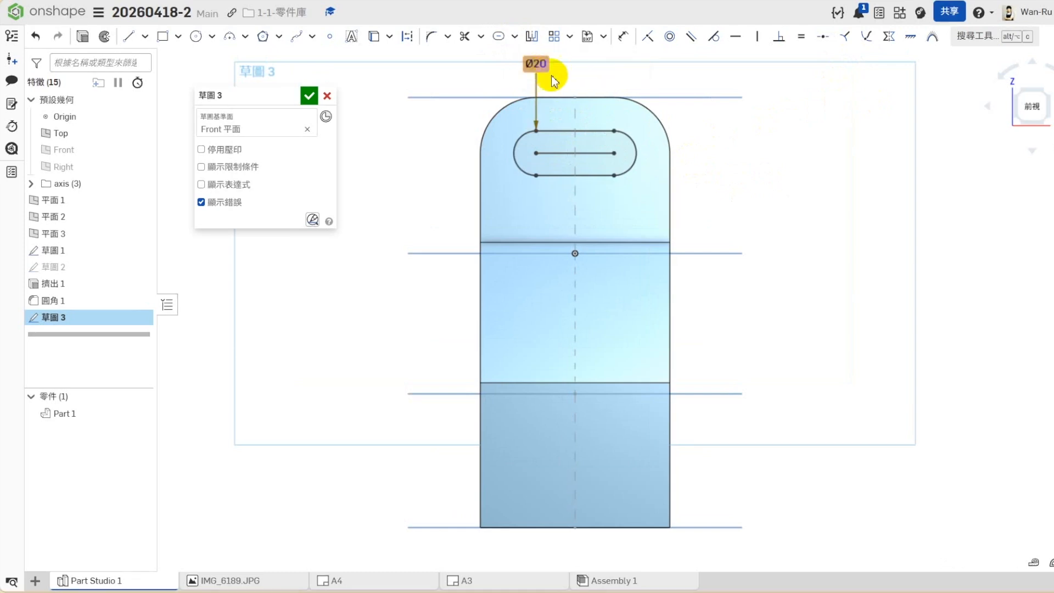
double_click(536, 71)
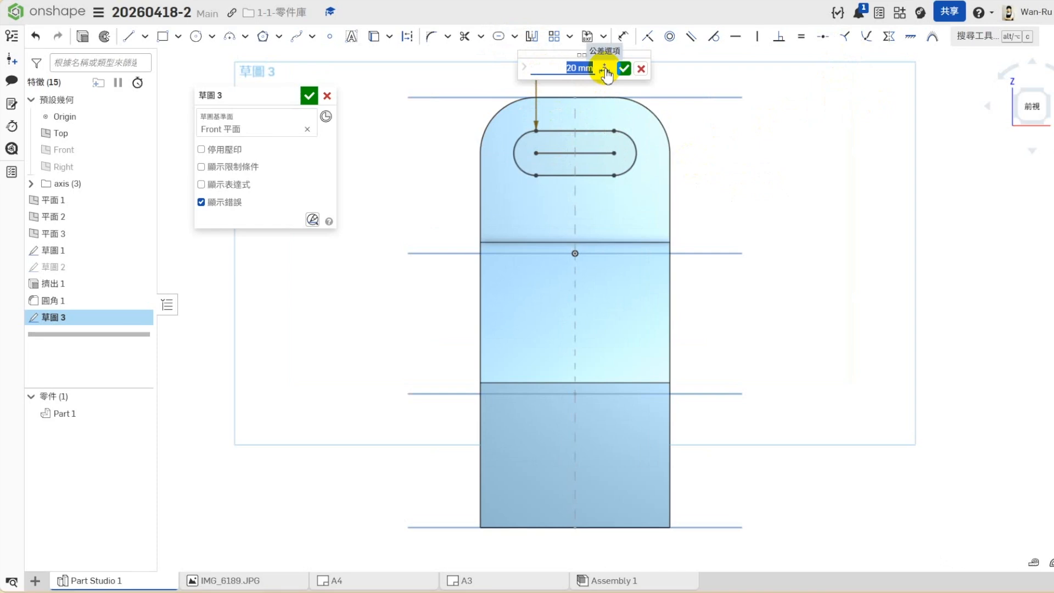
left_click(582, 70)
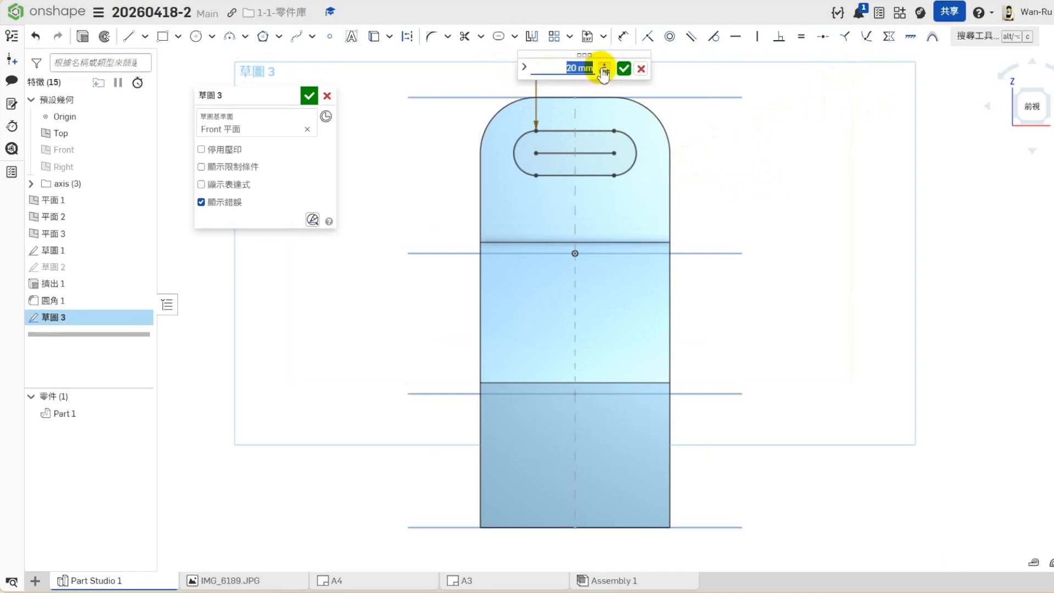
left_click(623, 69)
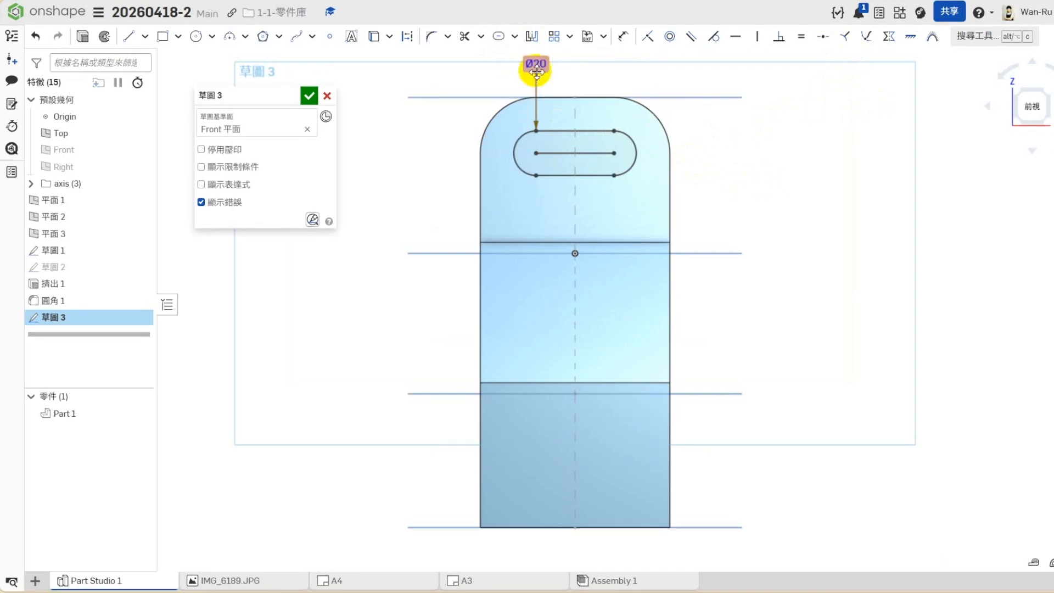
Step: Dimension the slot's rounded end with a radius of 10 mm
left_click(625, 37)
left_click(635, 136)
left_click(769, 116)
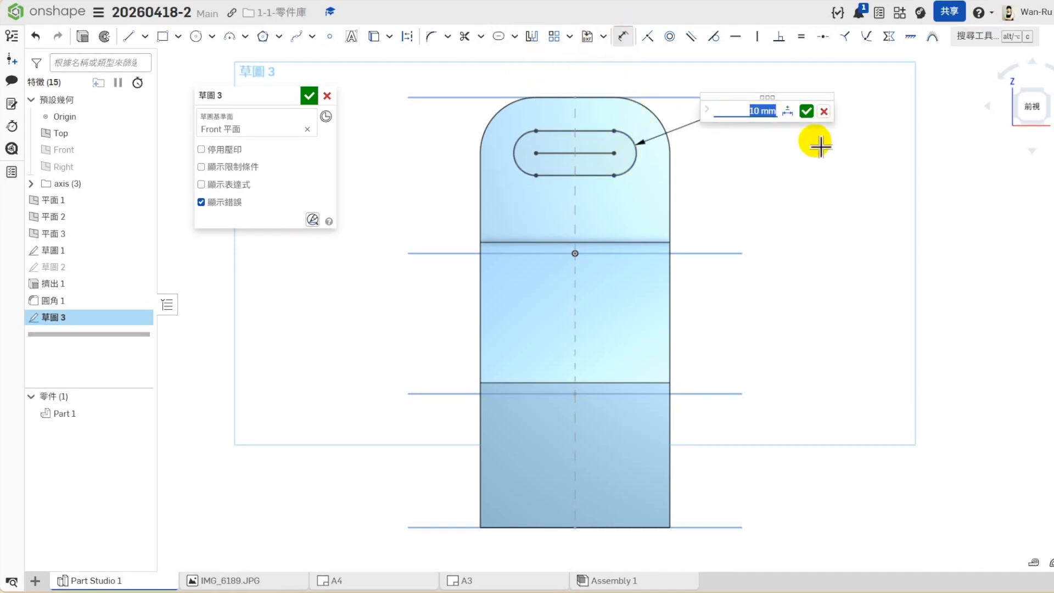
key("Return")
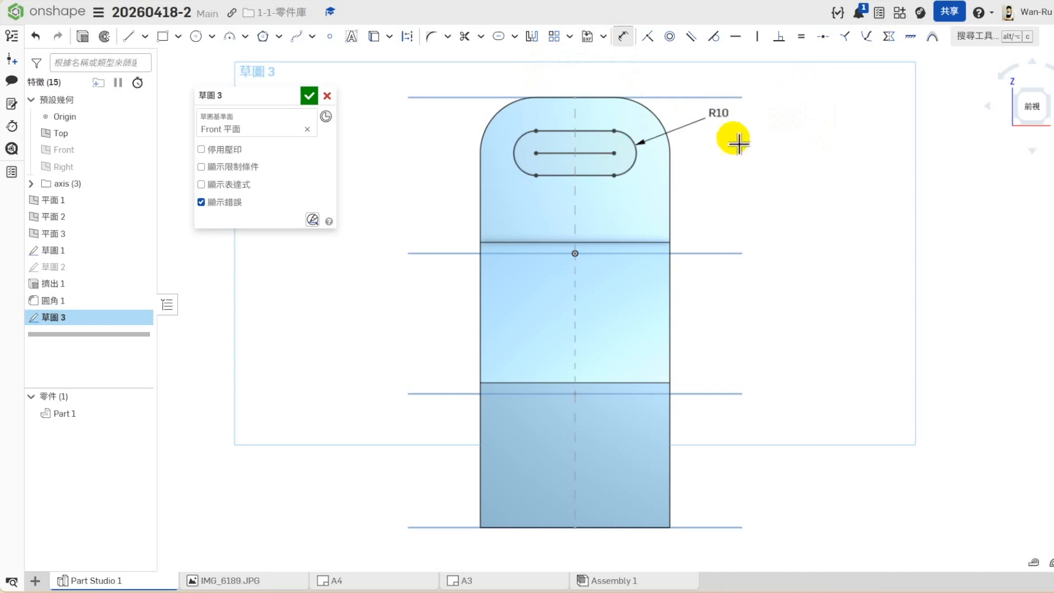
double_click(728, 116)
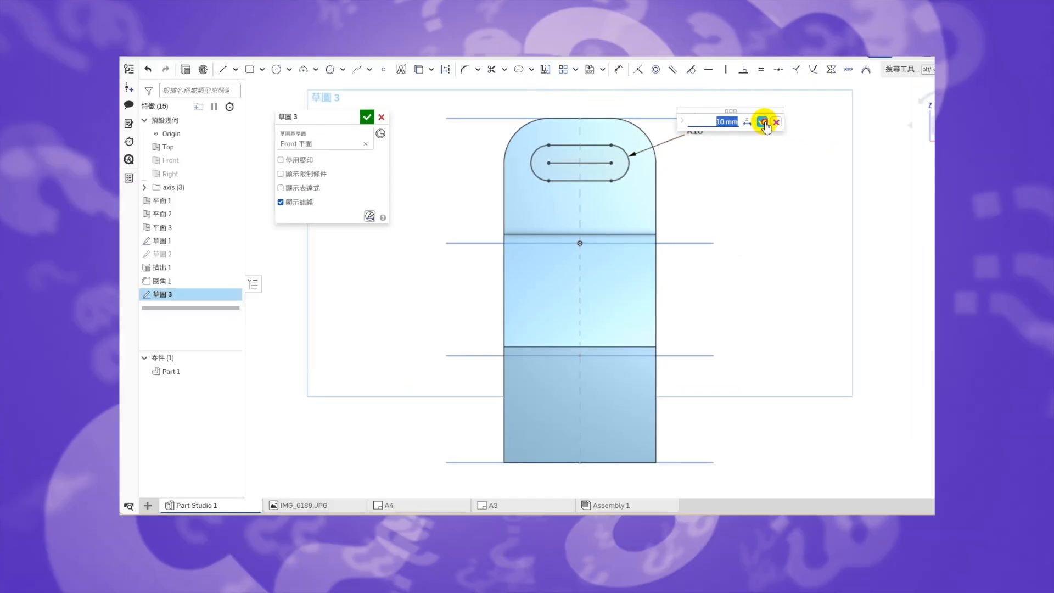
left_click(806, 111)
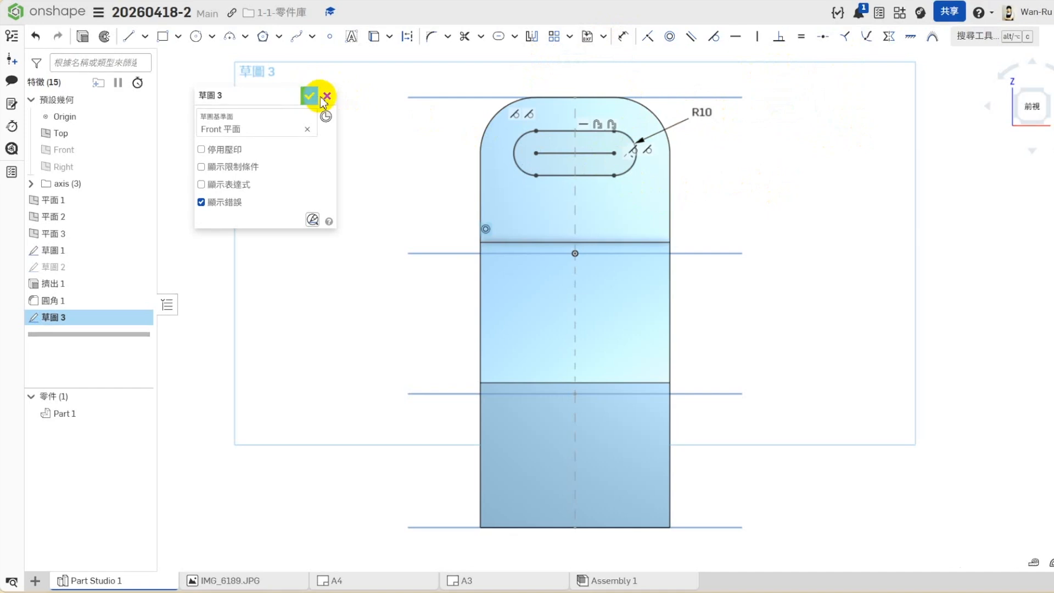
scroll(444, 150, "down", 1)
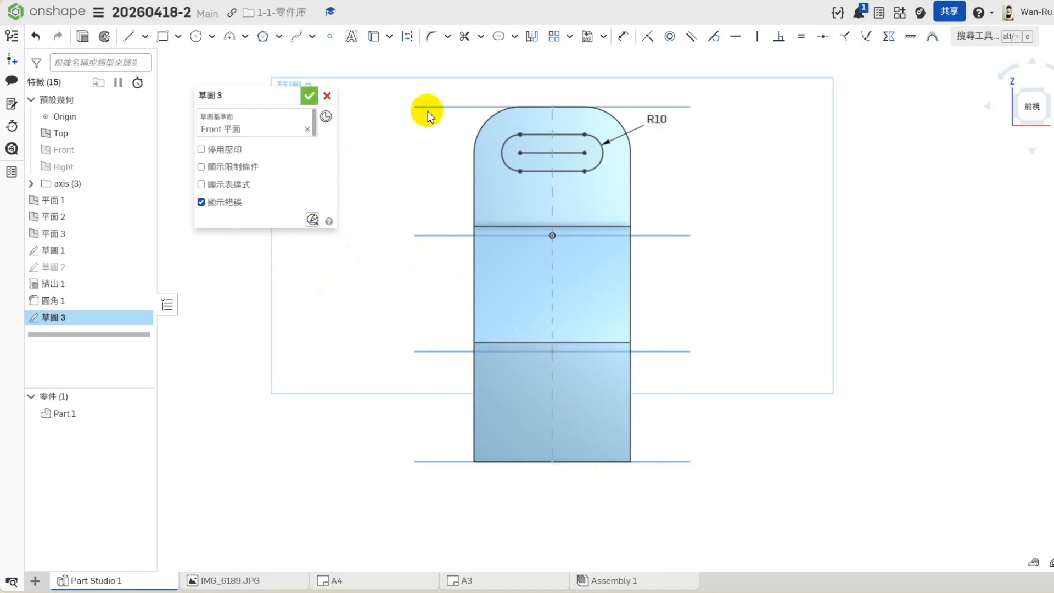
Step: Finish the slot sketch and roll the feature history back to just before it
left_click(1045, 91)
left_click(421, 259)
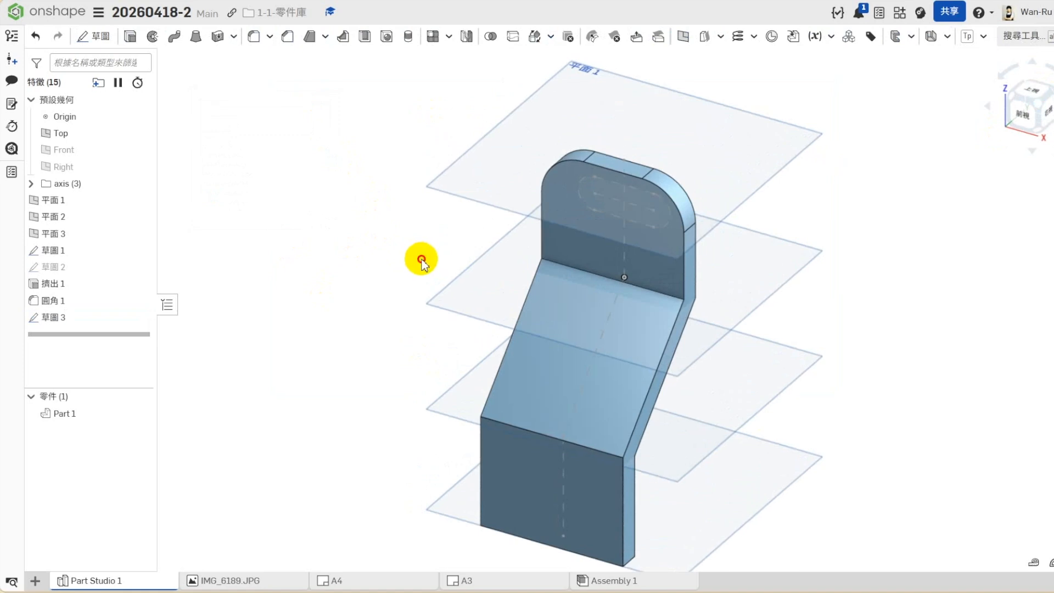
left_click_drag(89, 343, 86, 317)
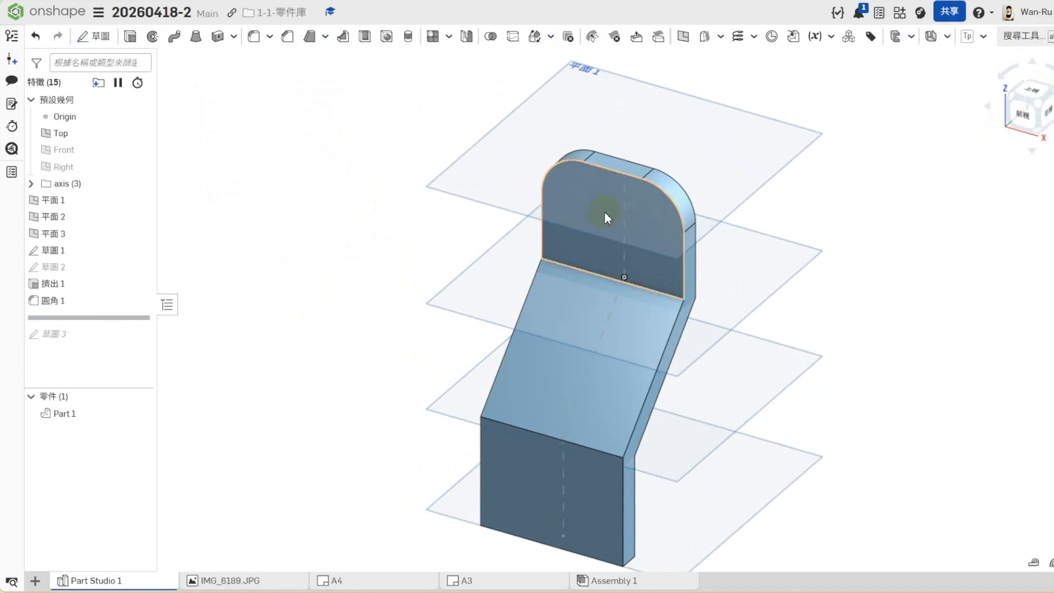
Step: Create a plane midway between the bracket's top end face and bottom end face
left_click(614, 168)
scroll(463, 489, "down", 3)
right_click_drag(463, 489, 481, 401)
scroll(480, 398, "up", 2)
left_click(487, 381)
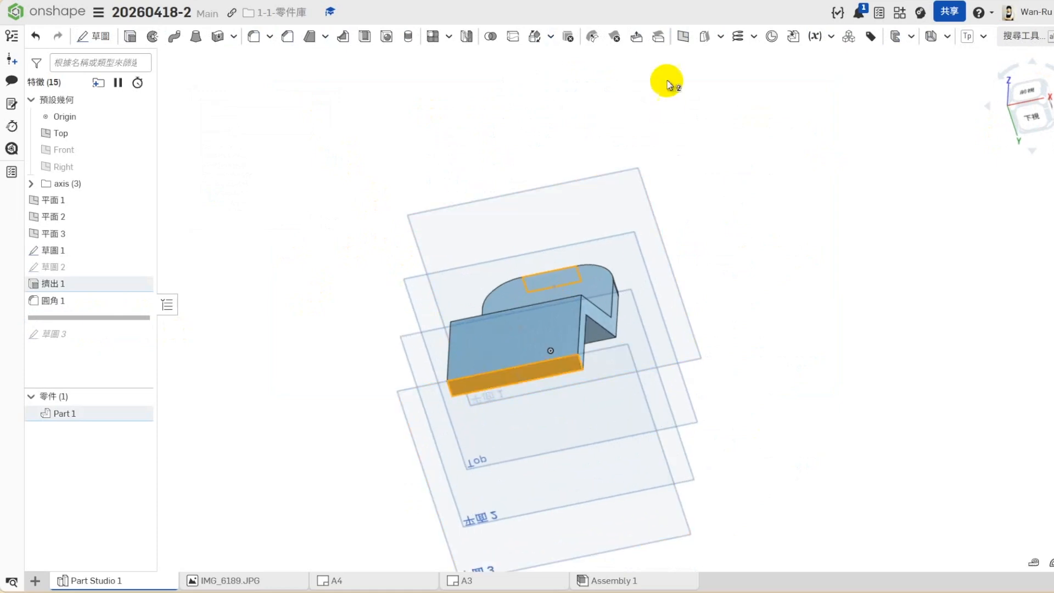
left_click(309, 96)
right_click_drag(549, 181, 779, 340)
left_click(1037, 104)
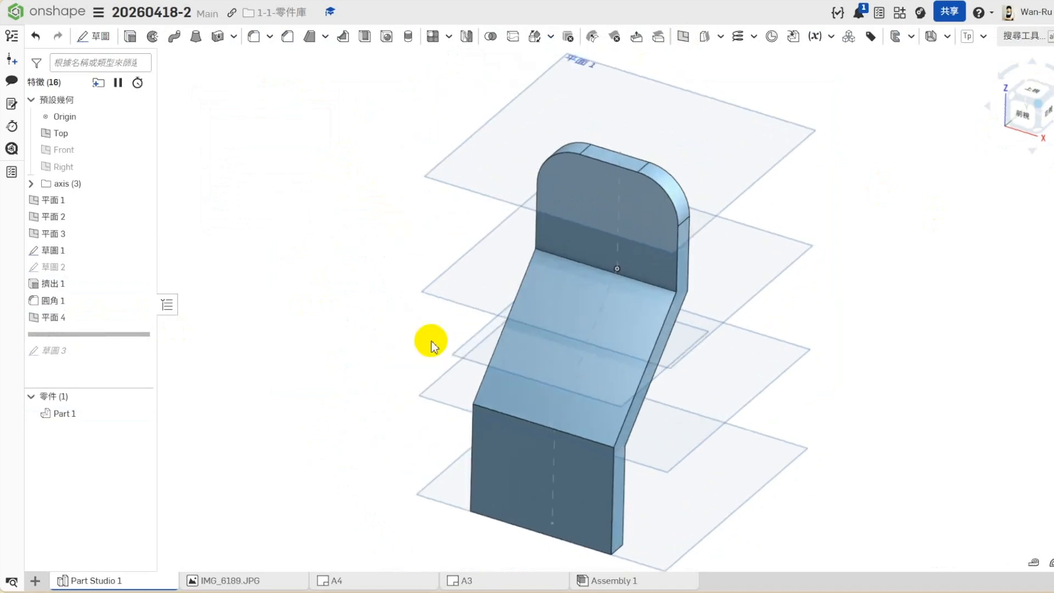
Step: Hide the reference planes 平面 1, 平面 2, 平面 3 and Top
scroll(431, 345, "down", 1)
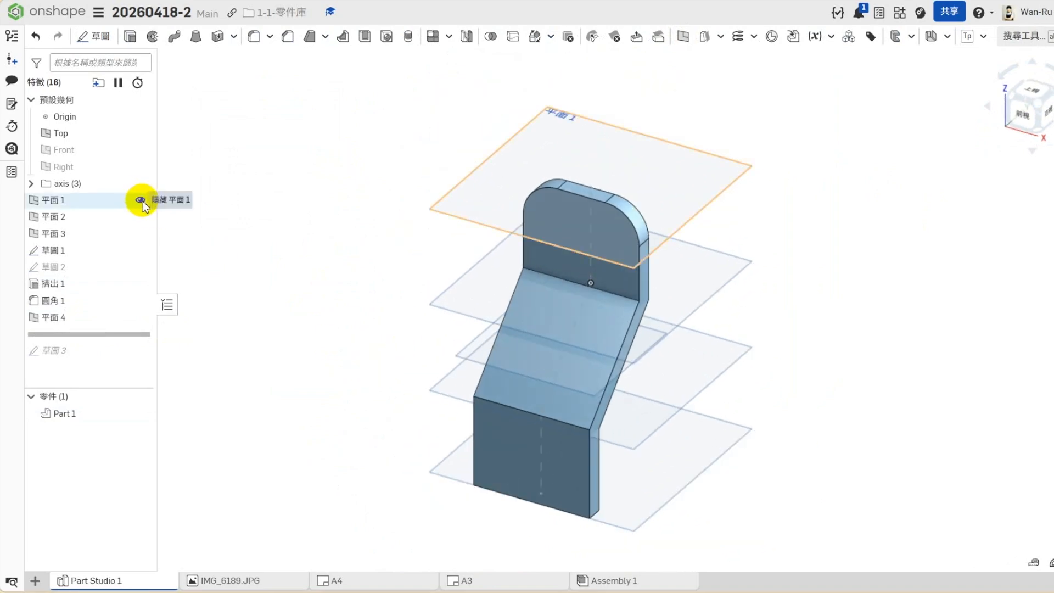
left_click(142, 200)
left_click(142, 216)
left_click(142, 234)
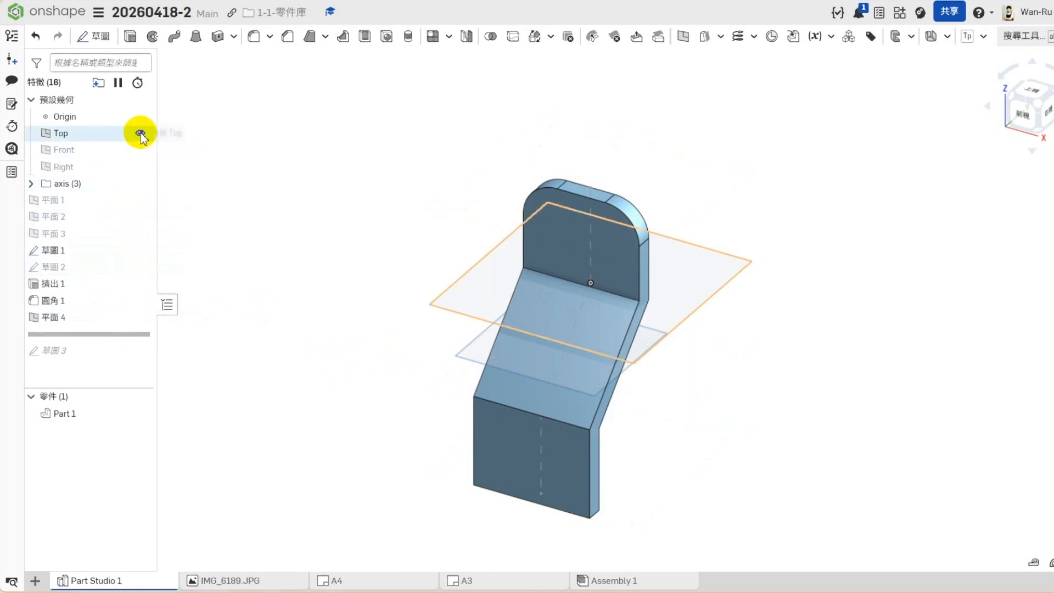
left_click(141, 133)
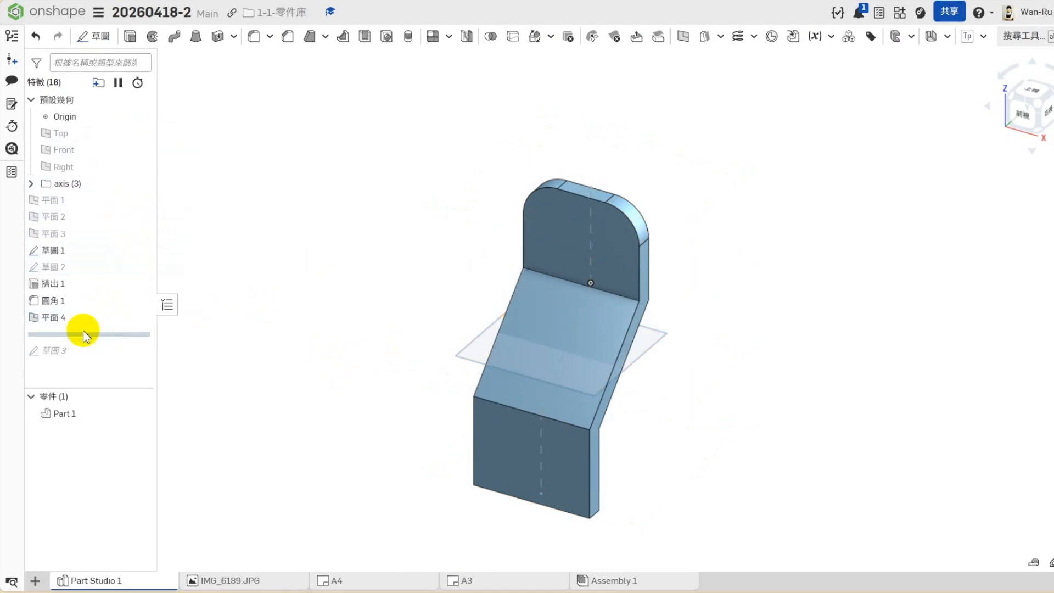
Step: Roll the history back before the mid-plane and fillet both bottom corners of the lower plate with a 25 mm radius
left_click_drag(70, 335, 74, 316)
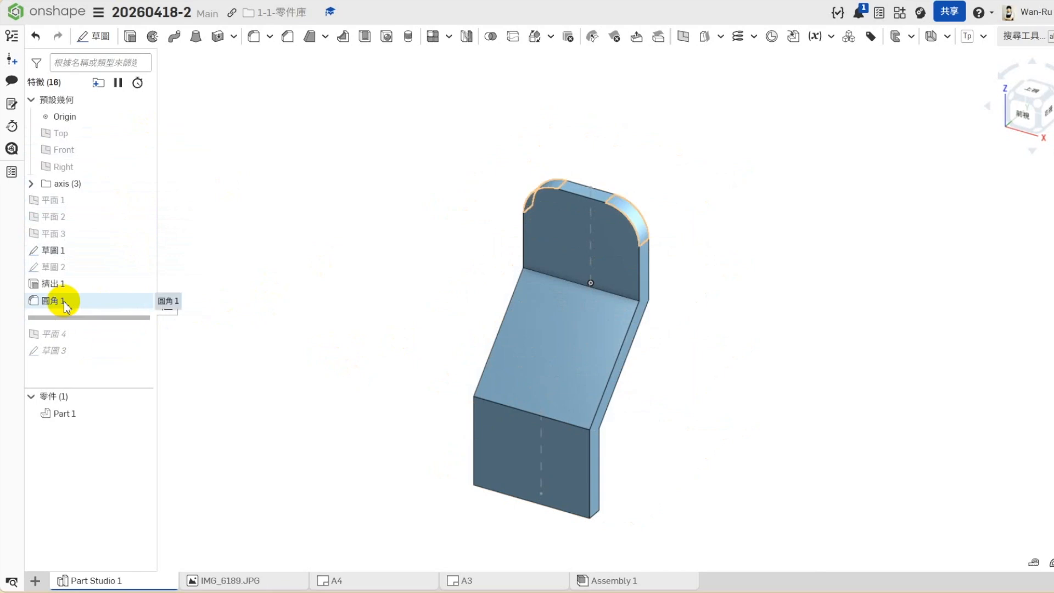
left_click(258, 40)
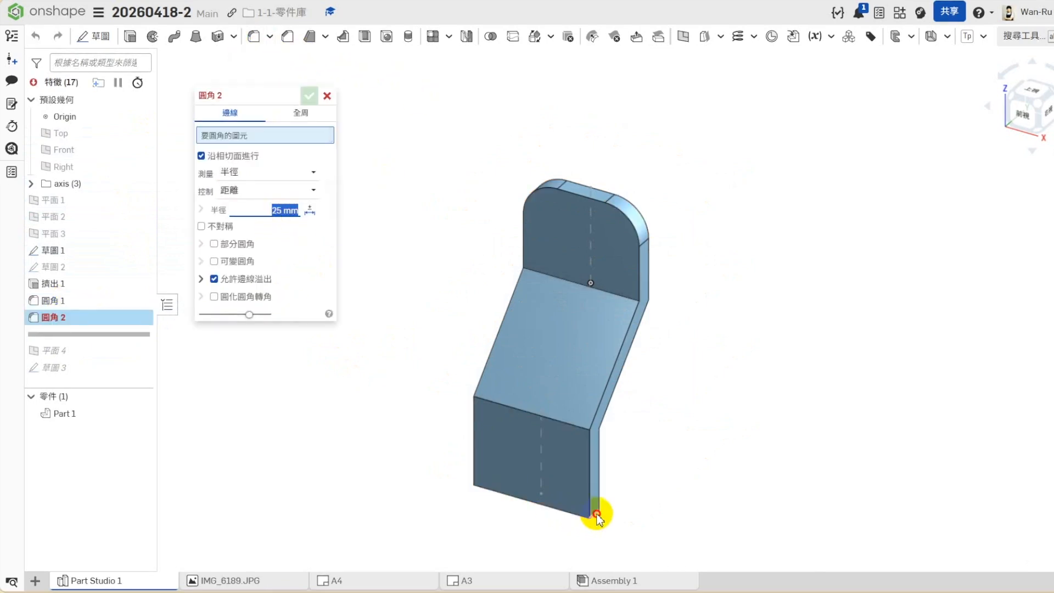
left_click(596, 516)
left_click(1013, 110)
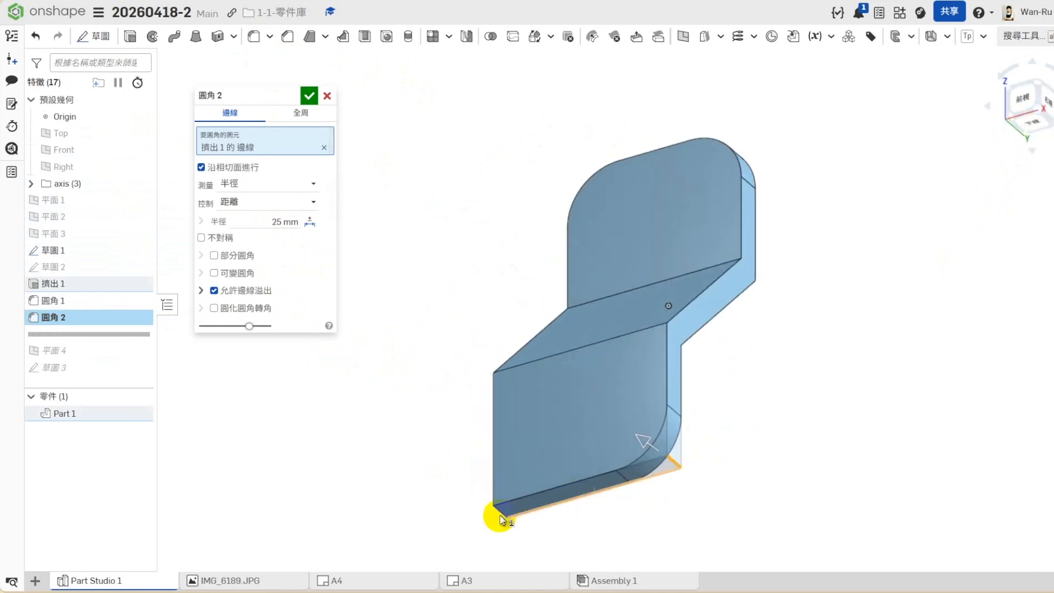
left_click(487, 450)
left_click(309, 96)
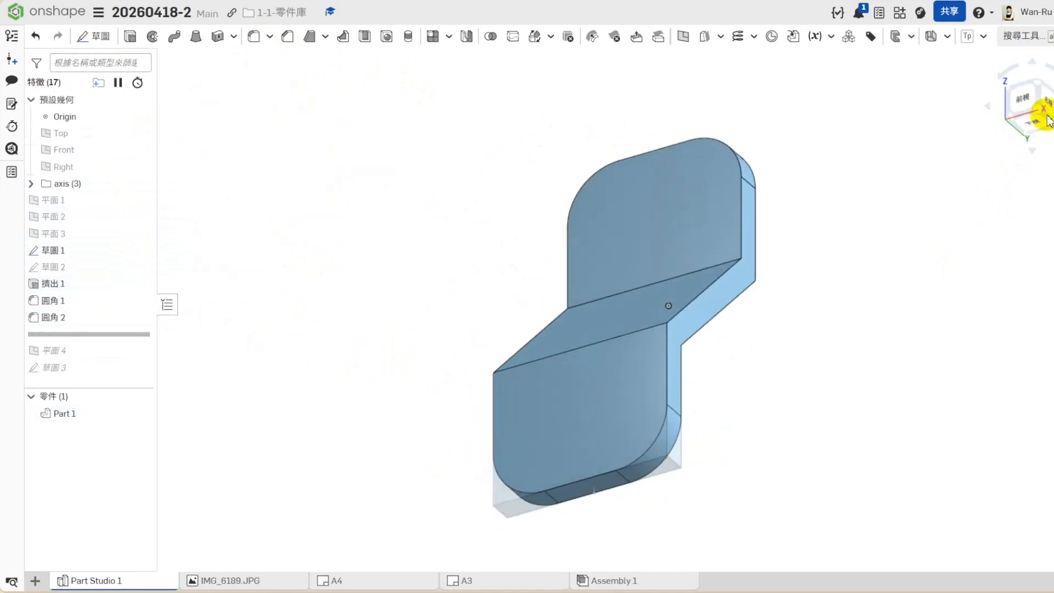
left_click(1038, 87)
Step: Roll the history forward to the end and project the slot outline into a new sketch on the Front plane
left_click_drag(94, 335, 94, 365)
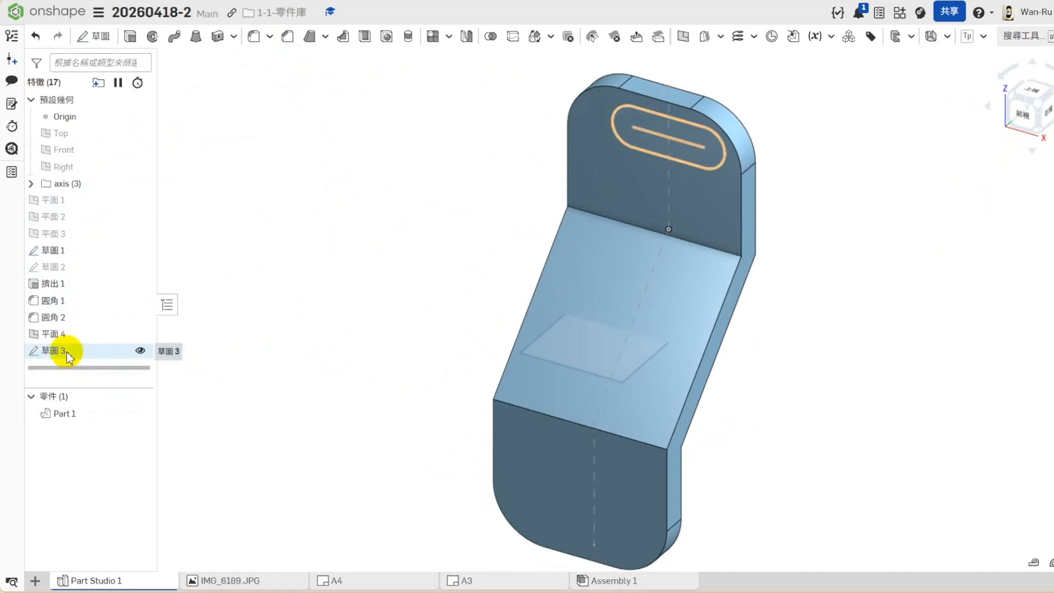
right_click(65, 149)
left_click(107, 167)
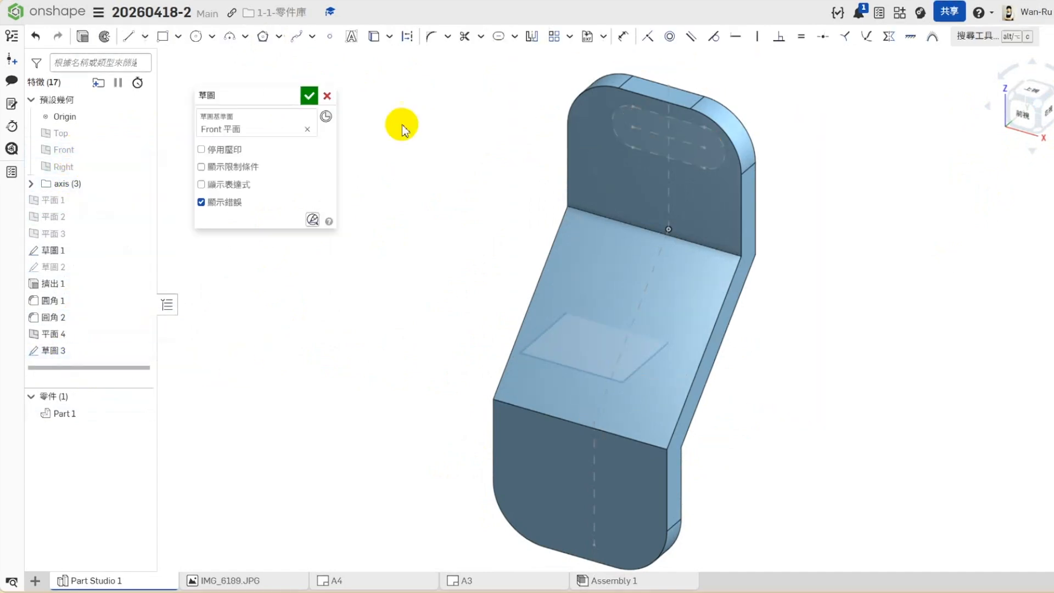
left_click(374, 36)
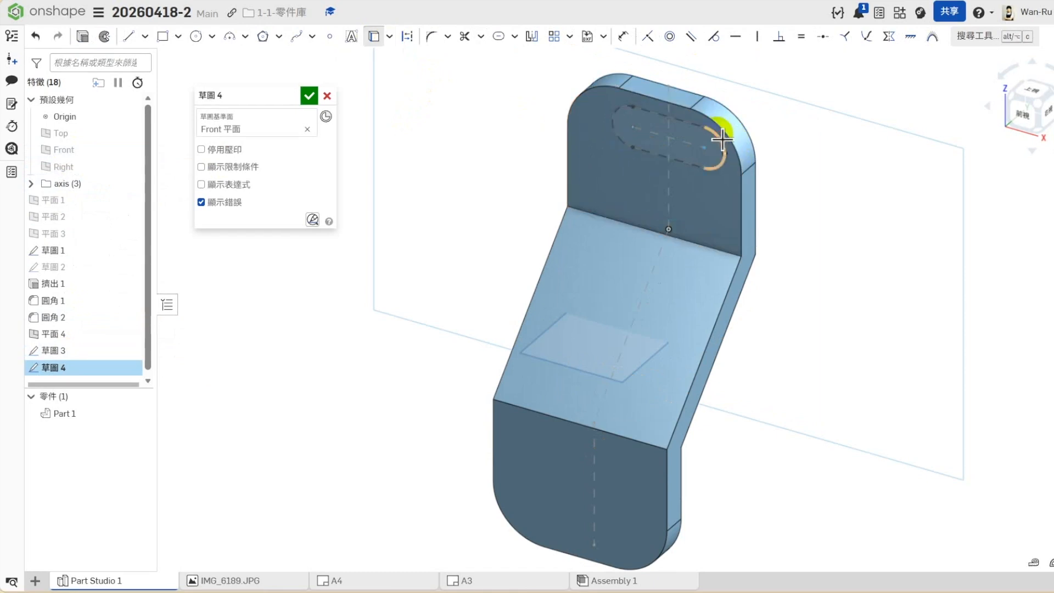
Step: Cut the projected slot through the upper plate with a solid Extrude in remove mode, ending up to next
left_click(82, 36)
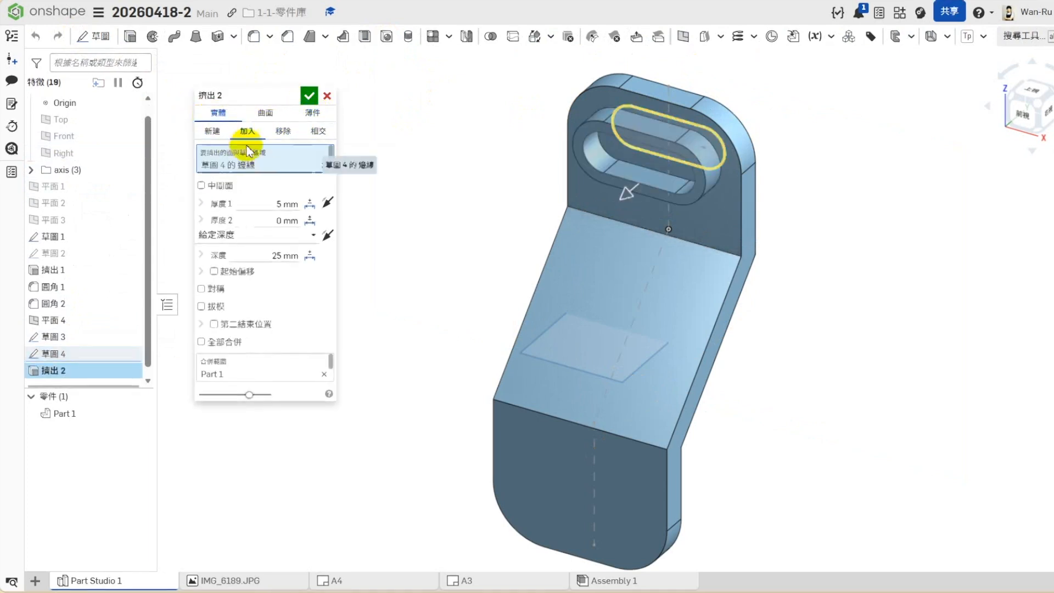
left_click(217, 114)
left_click(281, 135)
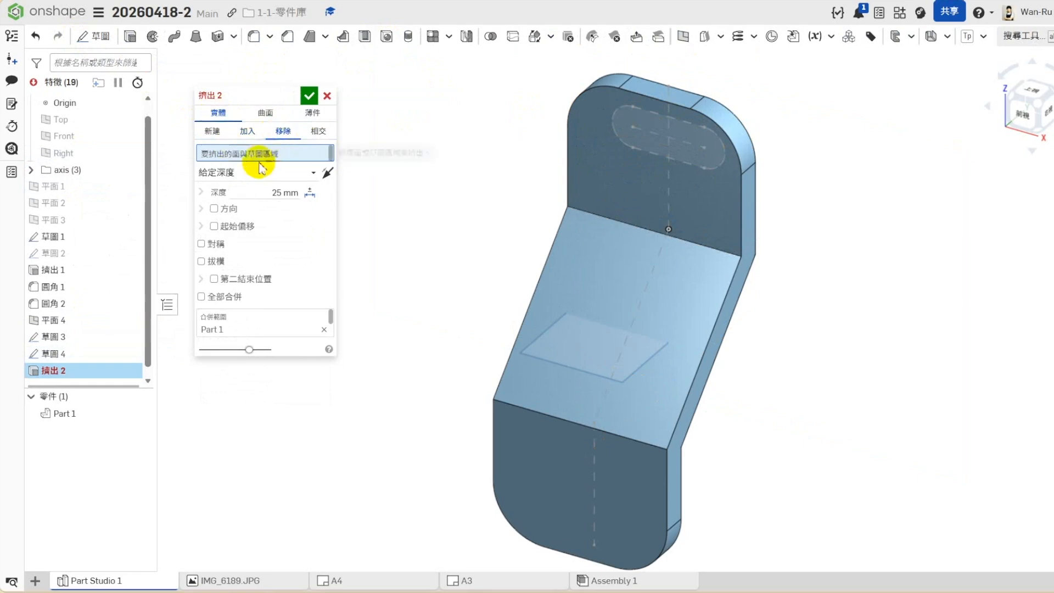
left_click(83, 362)
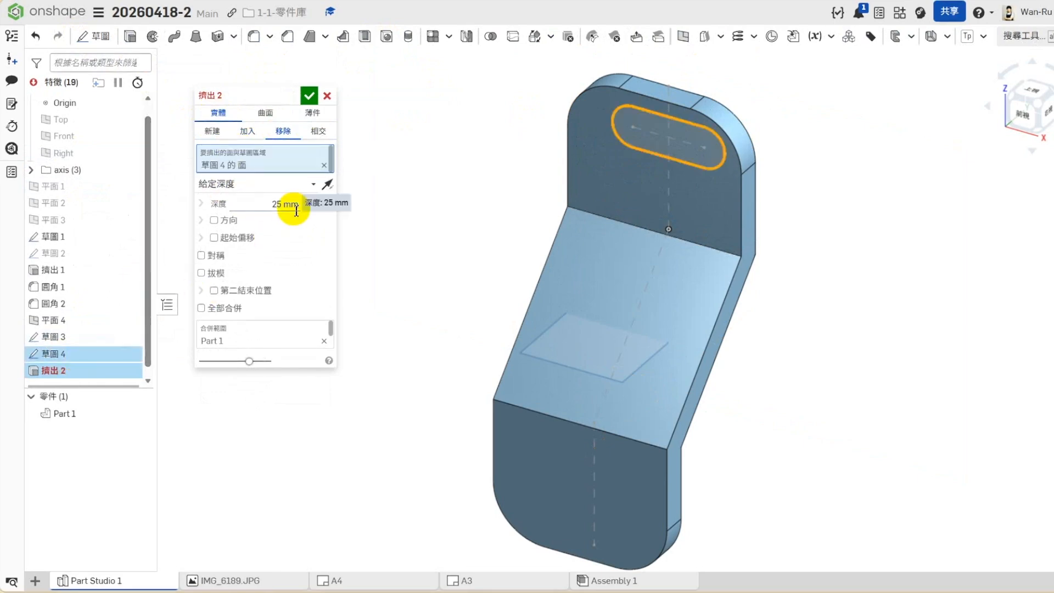
left_click(262, 186)
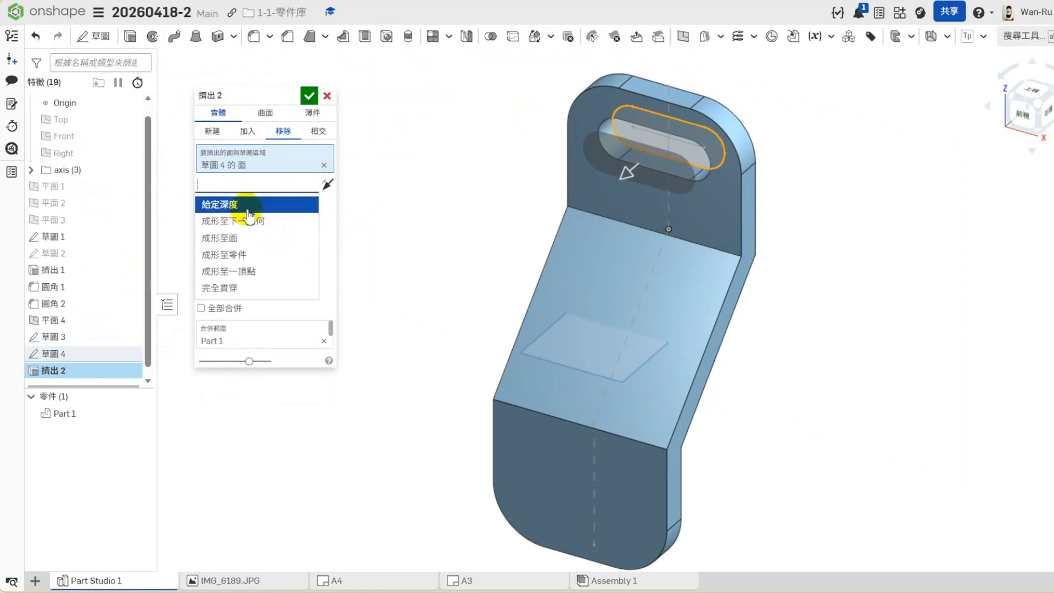
left_click(252, 219)
left_click(310, 97)
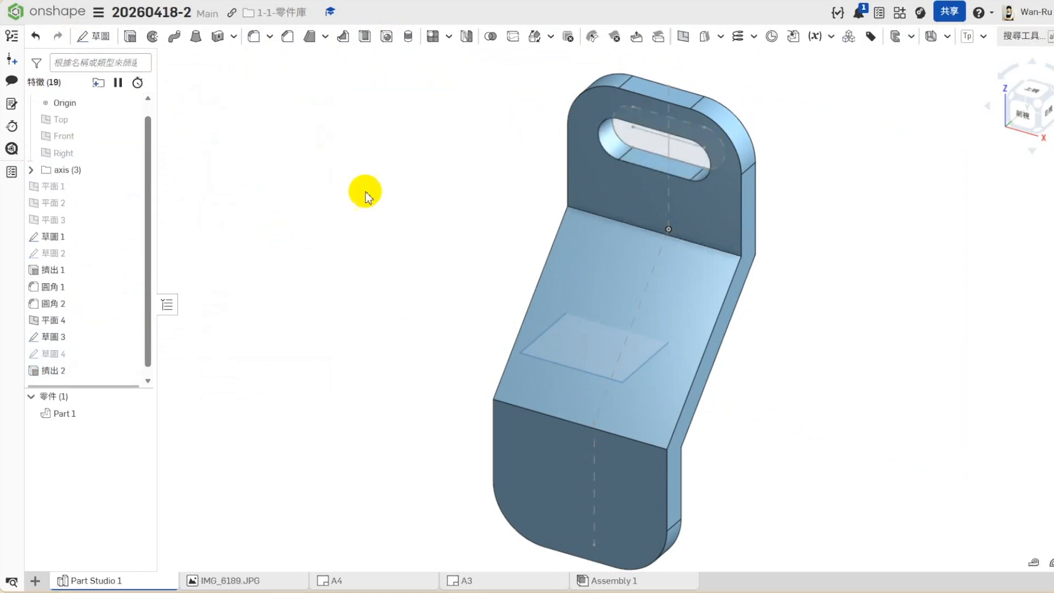
Step: Mirror the slot extrude as a feature about the mid-plane 平面 4
scroll(592, 317, "down", 2)
scroll(690, 218, "up", 1)
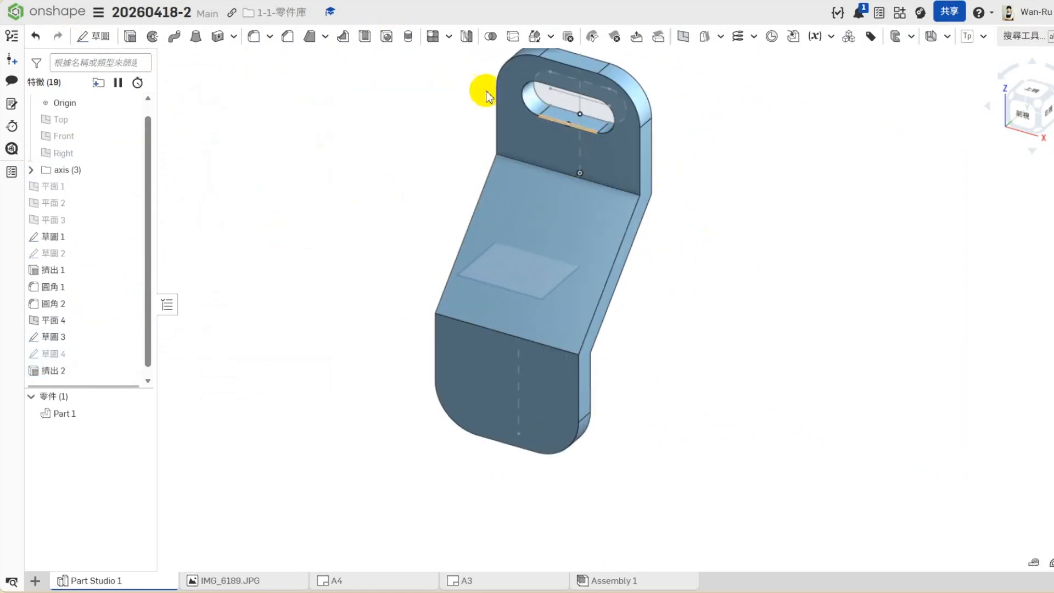
left_click(466, 36)
left_click(255, 112)
left_click(232, 151)
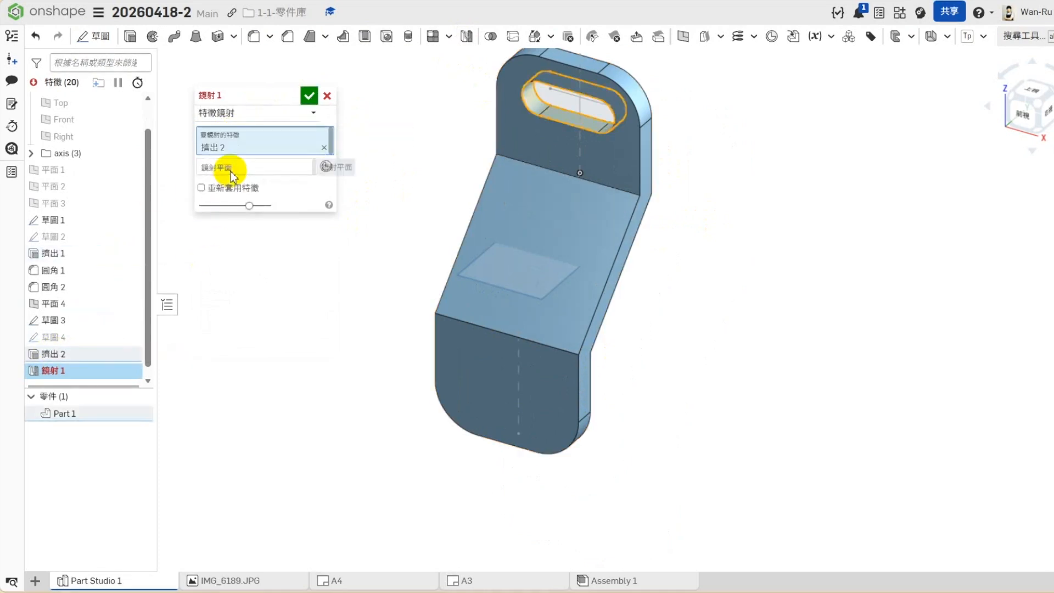
left_click(230, 172)
left_click(55, 303)
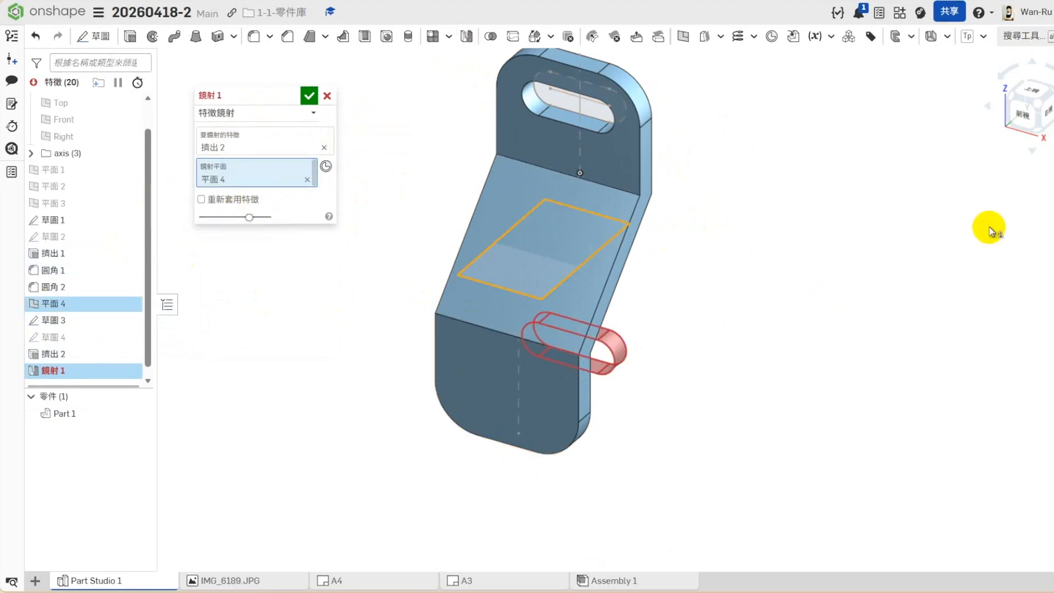
left_click(1039, 112)
scroll(496, 438, "up", 2)
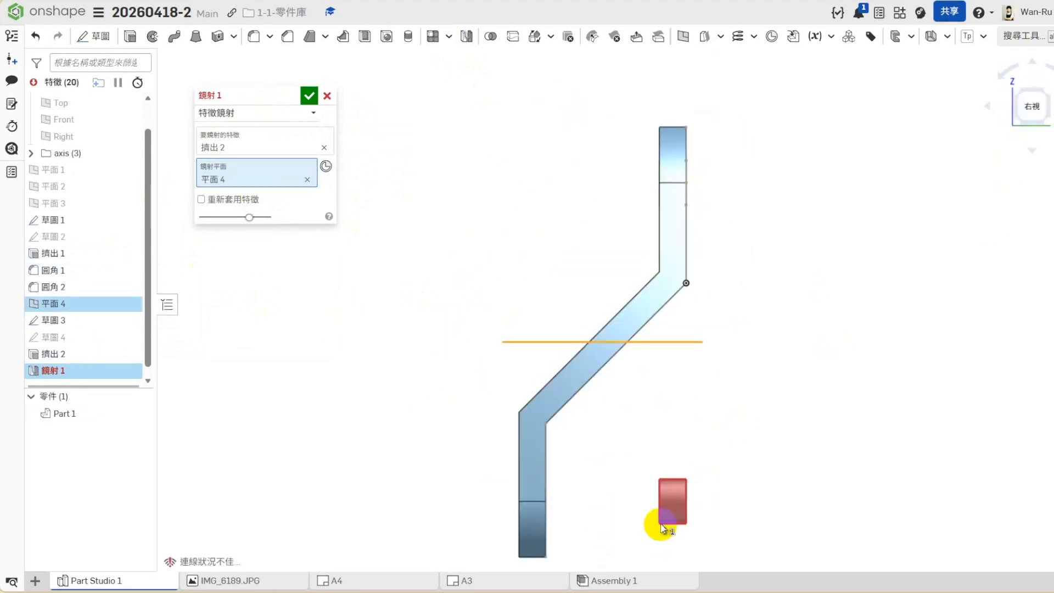
right_click_drag(521, 472, 418, 385)
left_click(309, 95)
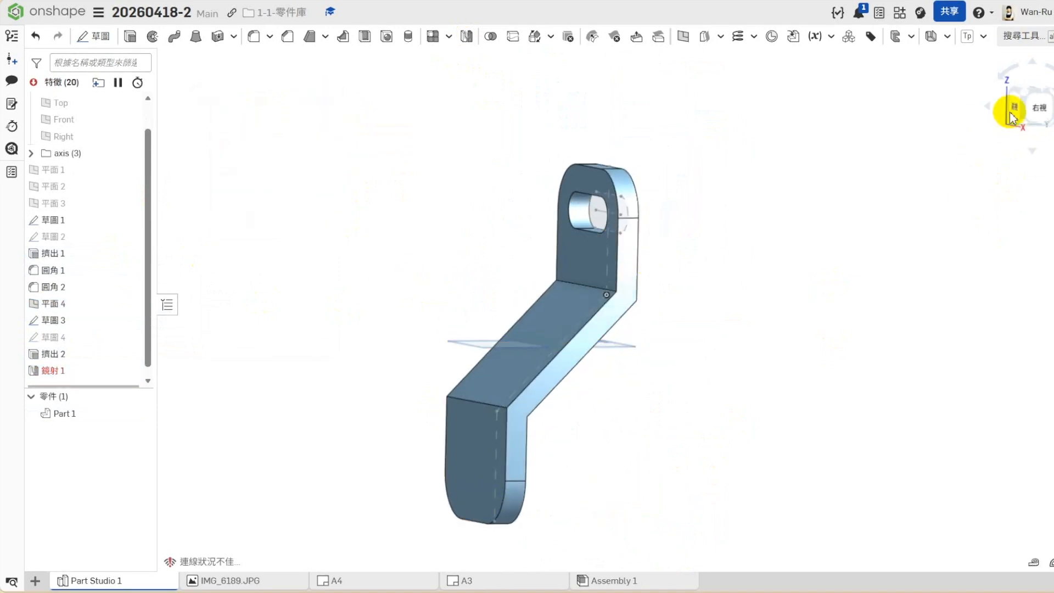
Step: Edit the slot extrude so that it creates a new body instead of removing material
right_click(59, 354)
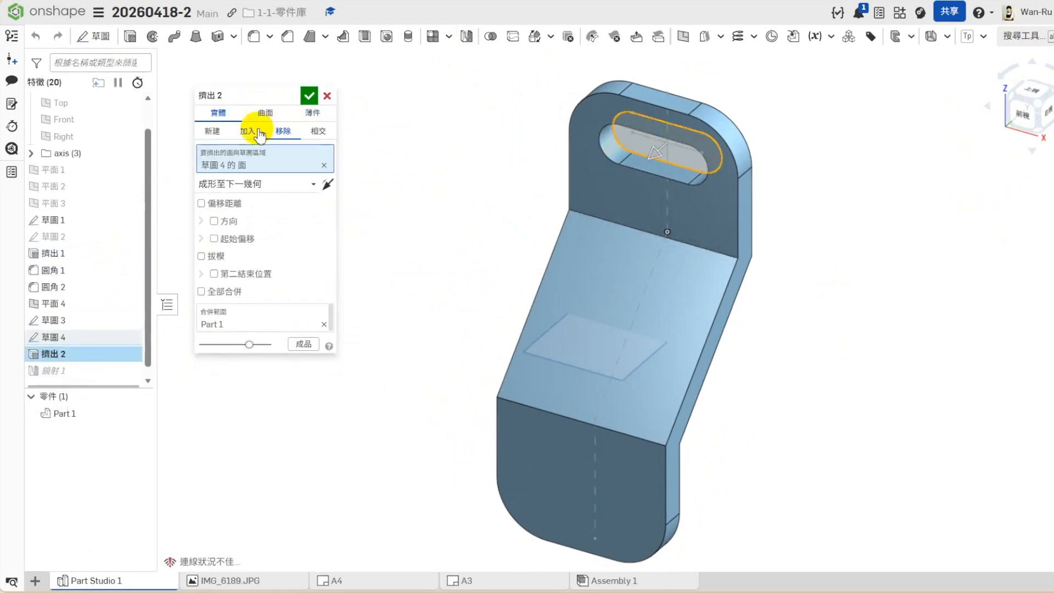
left_click(228, 141)
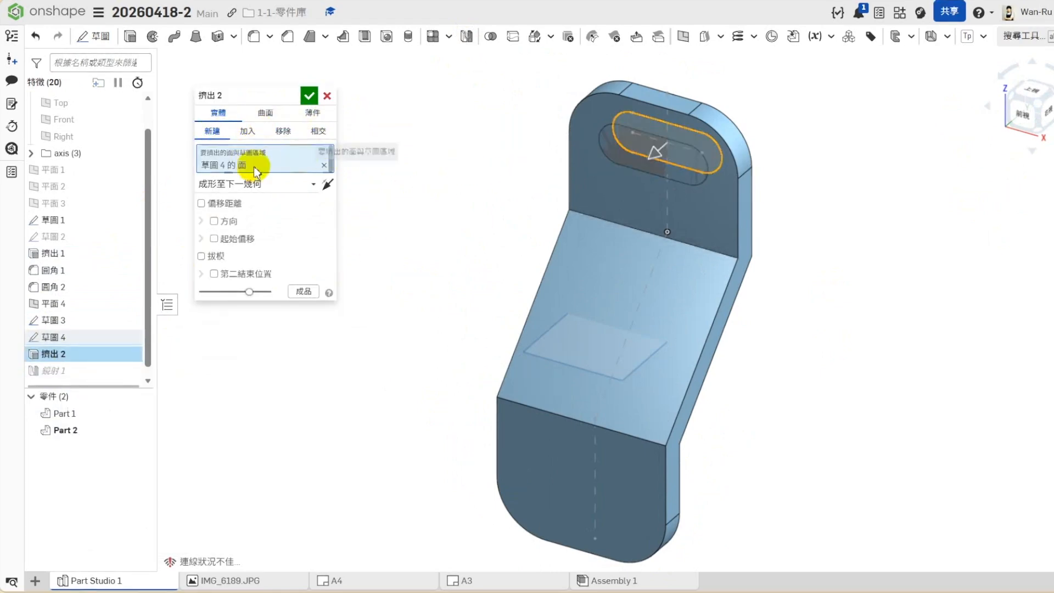
left_click(309, 95)
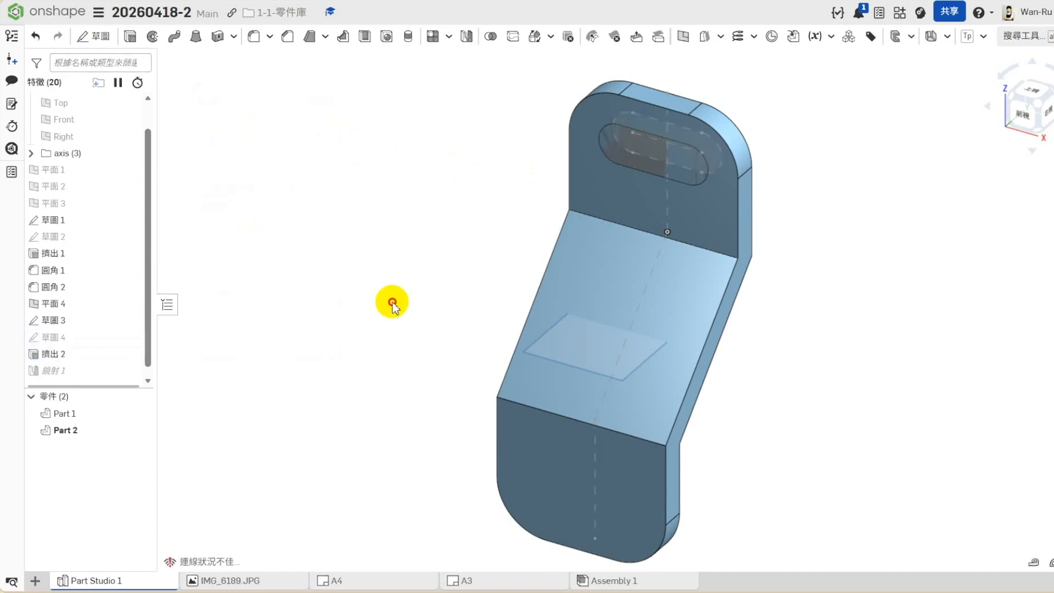
Step: Move the mirrored slot body's front face by offset, up to the front face of the lower plate
scroll(303, 316, "down", 2)
mouse_move(640, 439)
right_mouse_down()
mouse_move(555, 499)
mouse_move(640, 353)
mouse_move(639, 484)
mouse_move(629, 453)
right_mouse_up()
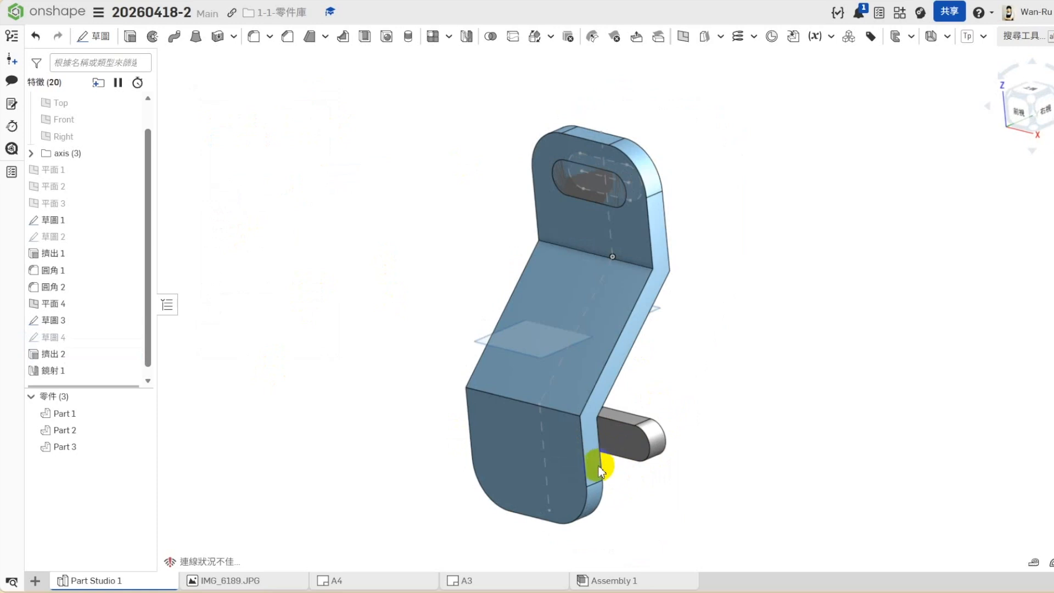
left_click(718, 482)
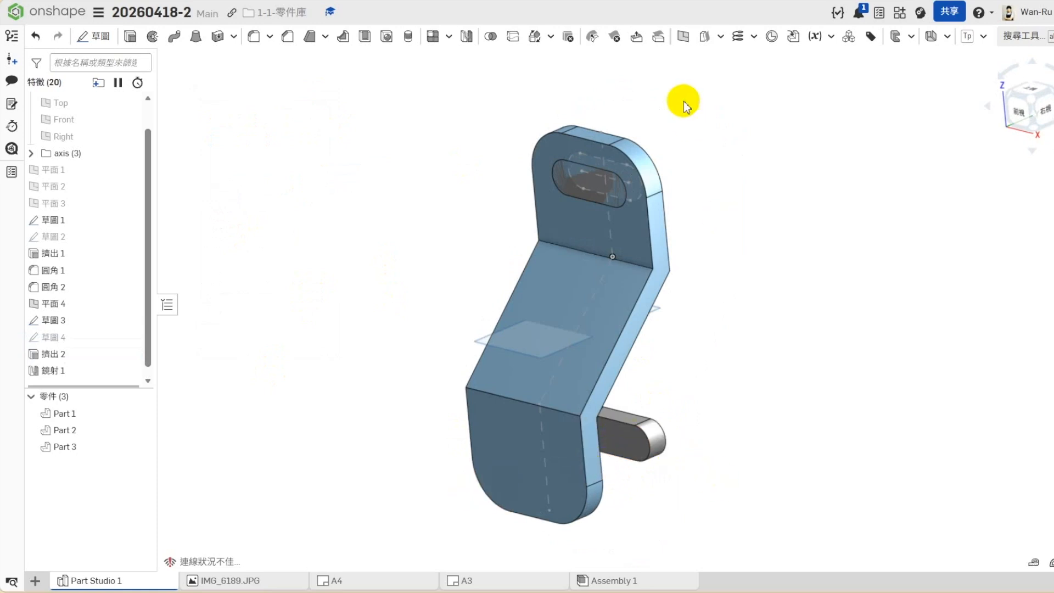
left_click(636, 36)
left_click(631, 436)
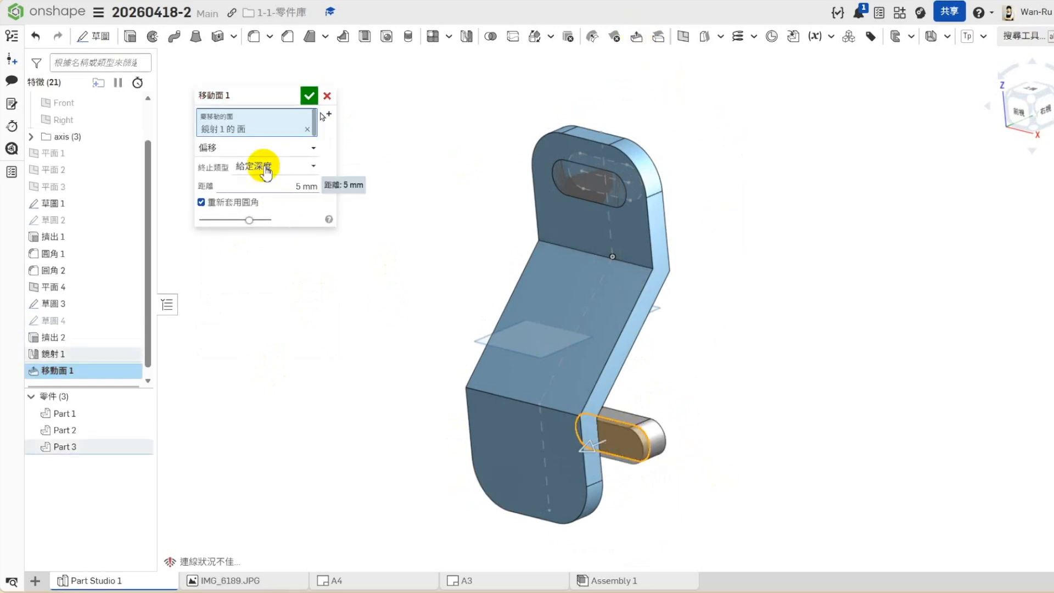
left_click(253, 148)
left_click(254, 166)
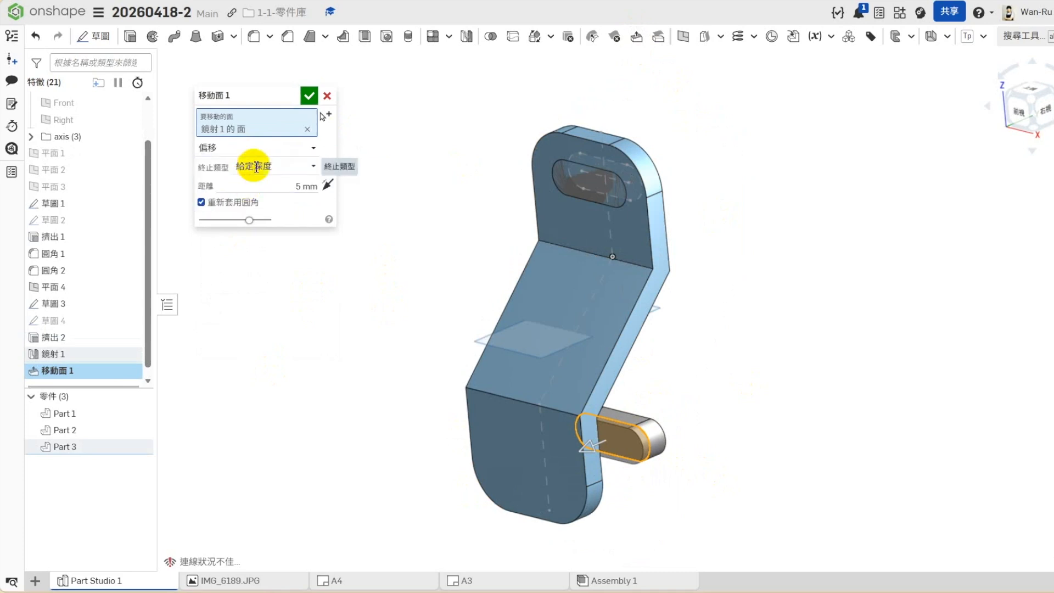
left_click(263, 202)
left_click(513, 482)
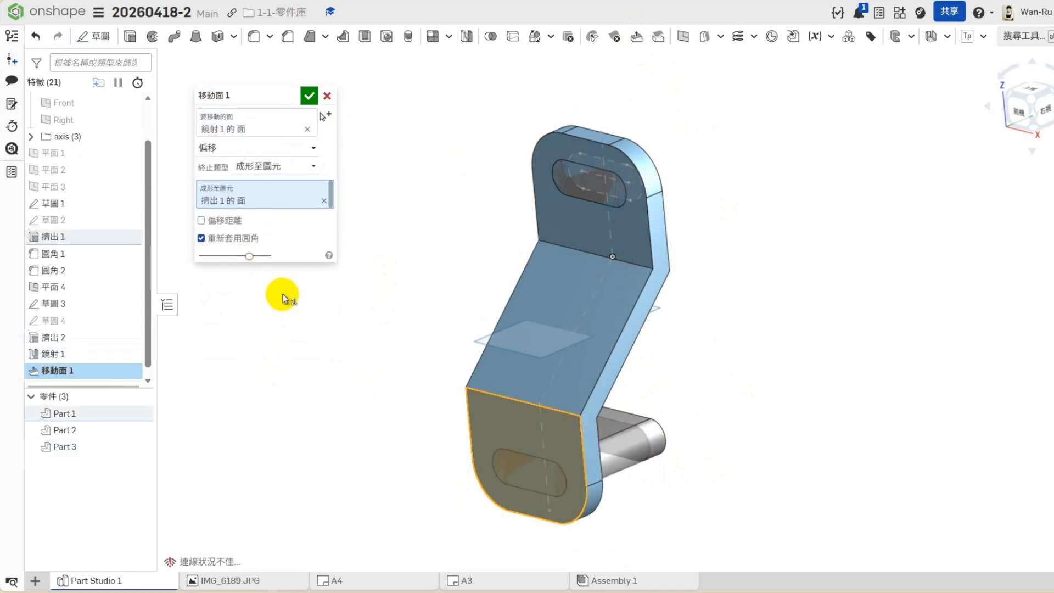
left_click(309, 96)
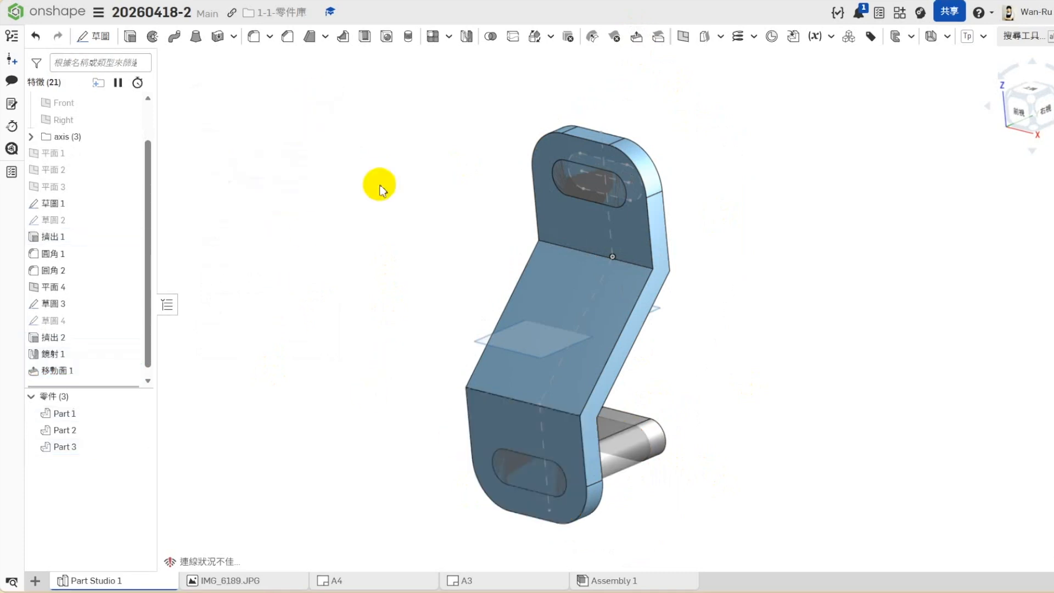
Step: Subtract the two slot bodies, Part 2 and Part 3, from the bent bracket with a Boolean operation
left_click(1029, 107)
left_click(490, 36)
left_click(265, 113)
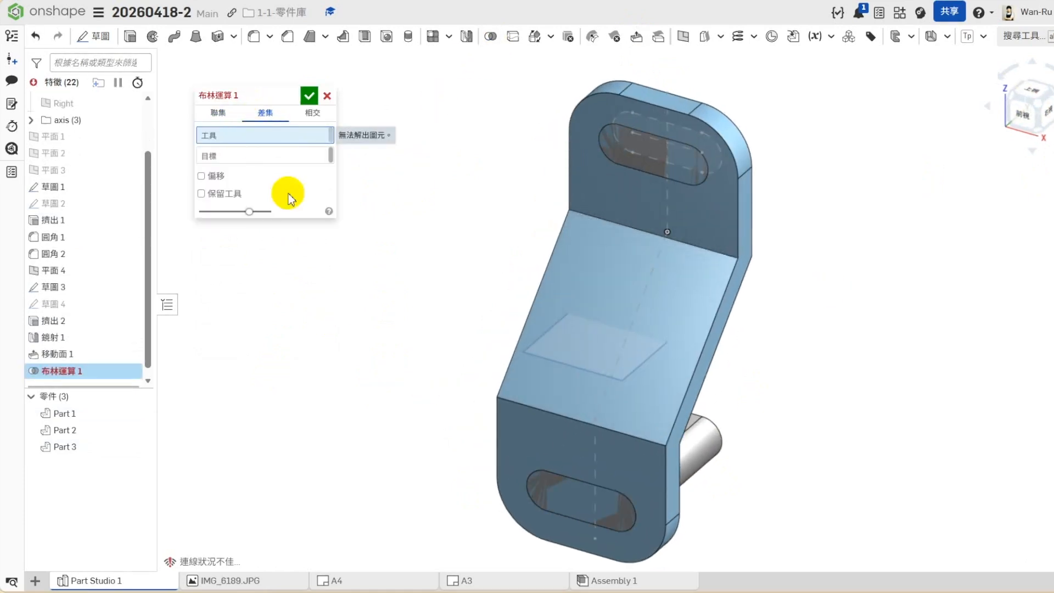
right_click_drag(783, 401, 731, 478)
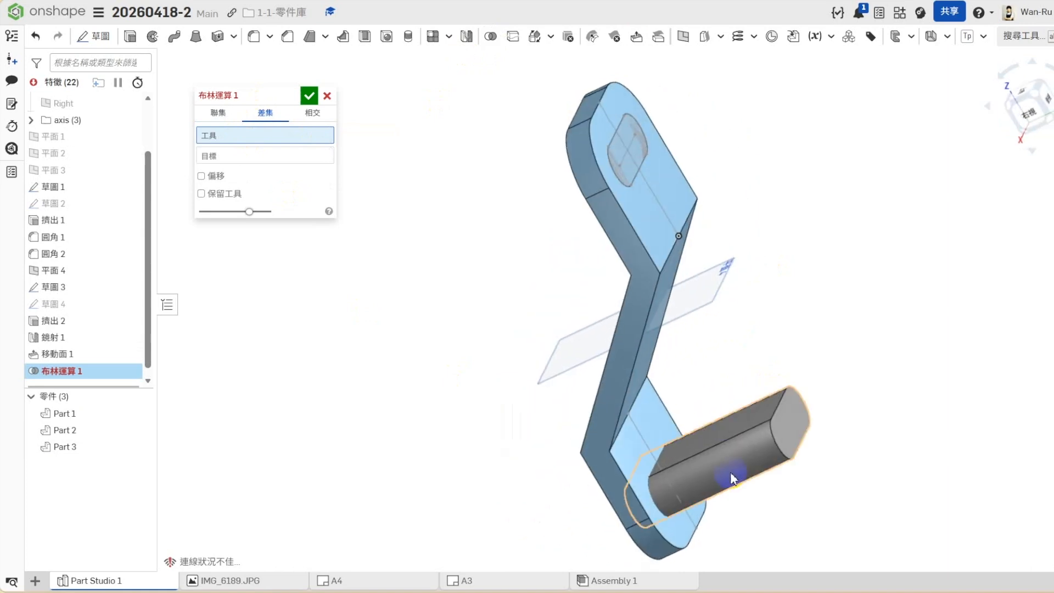
left_click(131, 446)
left_click(87, 430)
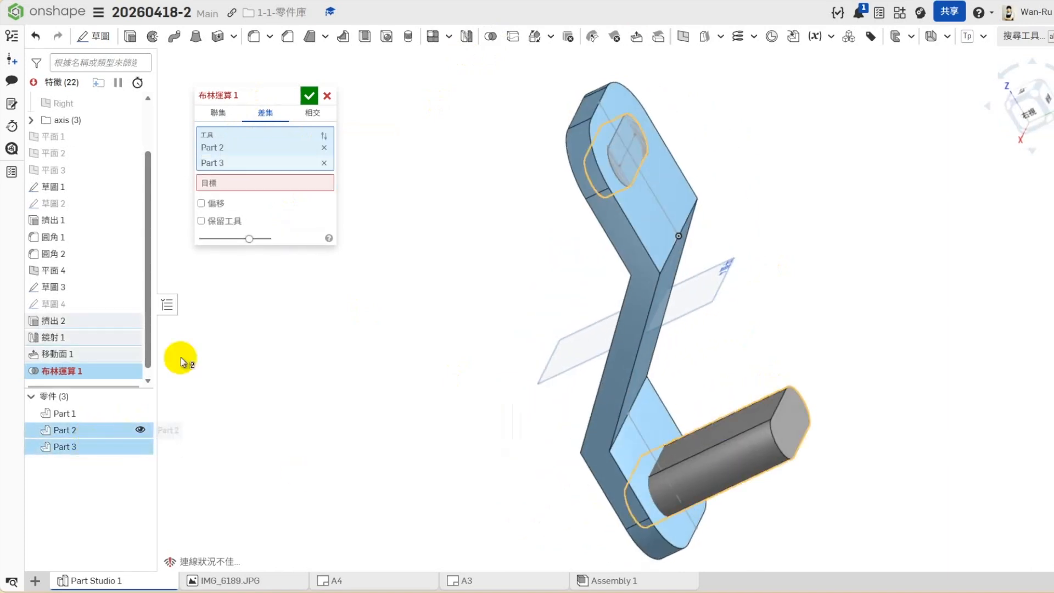
left_click(235, 181)
right_click_drag(414, 357, 548, 291)
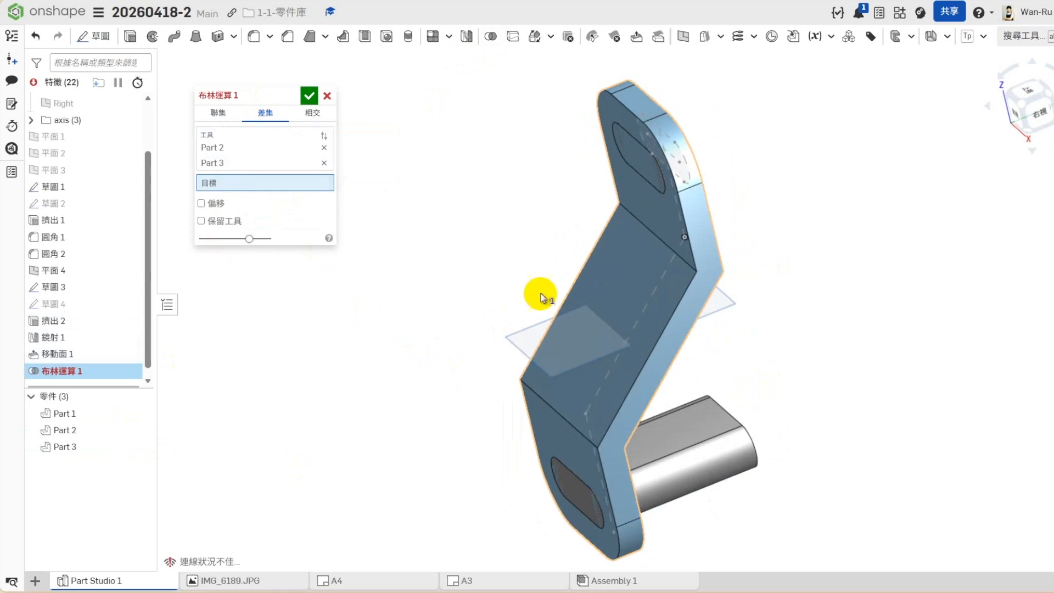
left_click(542, 298)
right_click_drag(346, 381, 386, 354)
left_click(310, 98)
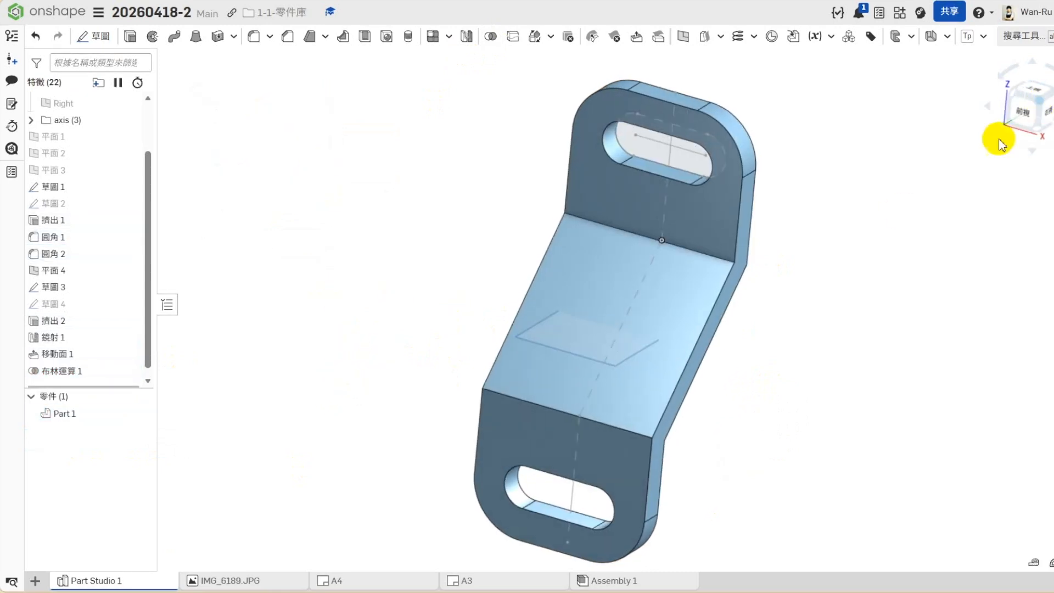
Step: Group the features from 草圖 2 through 圓角 2 into a folder named New folder1
left_click_drag(87, 404, 80, 506)
left_click(78, 318)
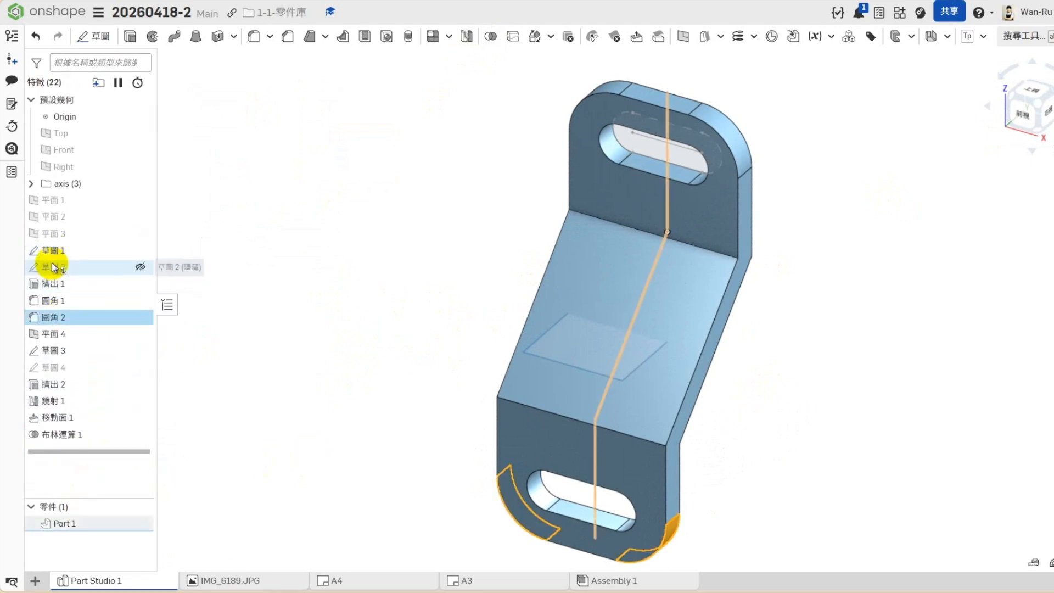
left_click(52, 266, "shift")
right_click(53, 267)
left_click(100, 279)
left_click(235, 289)
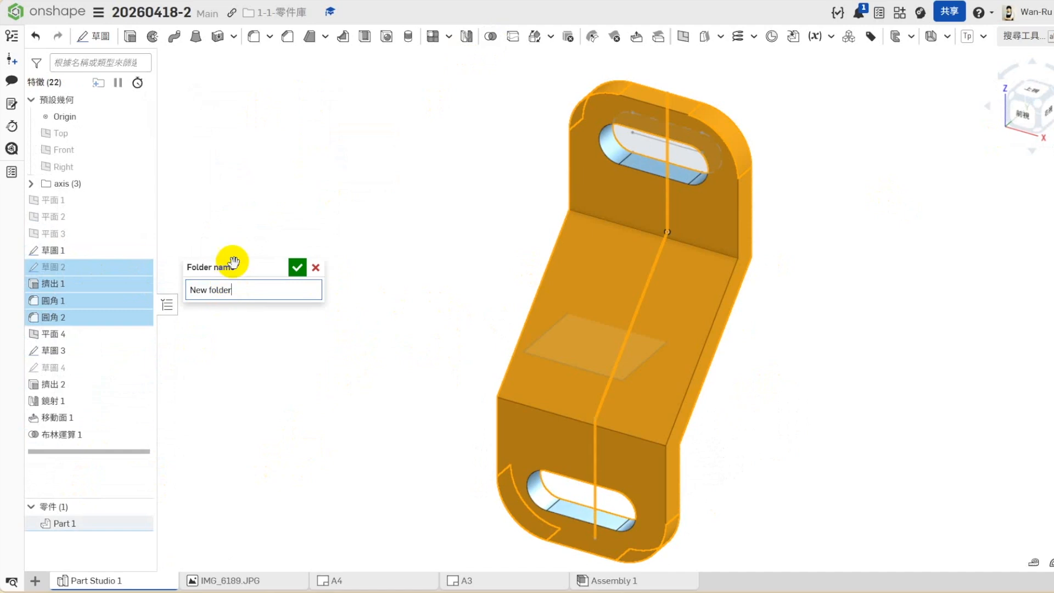
type("1")
key("Return")
left_click(336, 322)
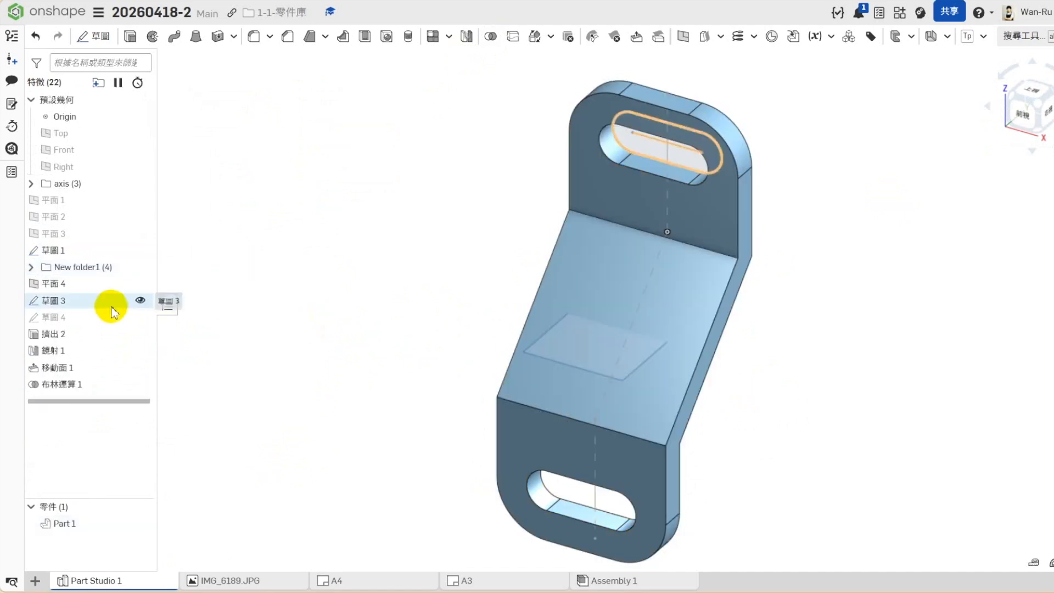
Step: Group 草圖 4 through 布林運算 1 into a folder named New folder1-2, and hide 草圖 3, 平面 4 and 草圖 1
left_click(140, 300)
left_click(64, 317)
left_click(63, 382, "shift")
right_click(67, 386)
left_click(108, 397)
type("1-2")
key("Return")
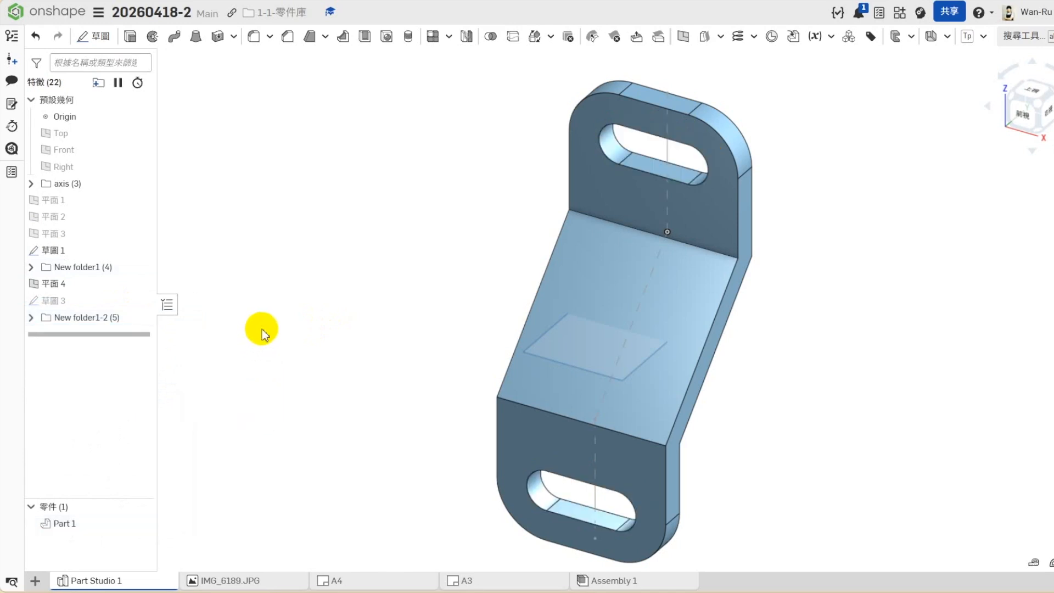
left_click(140, 284)
left_click(140, 250)
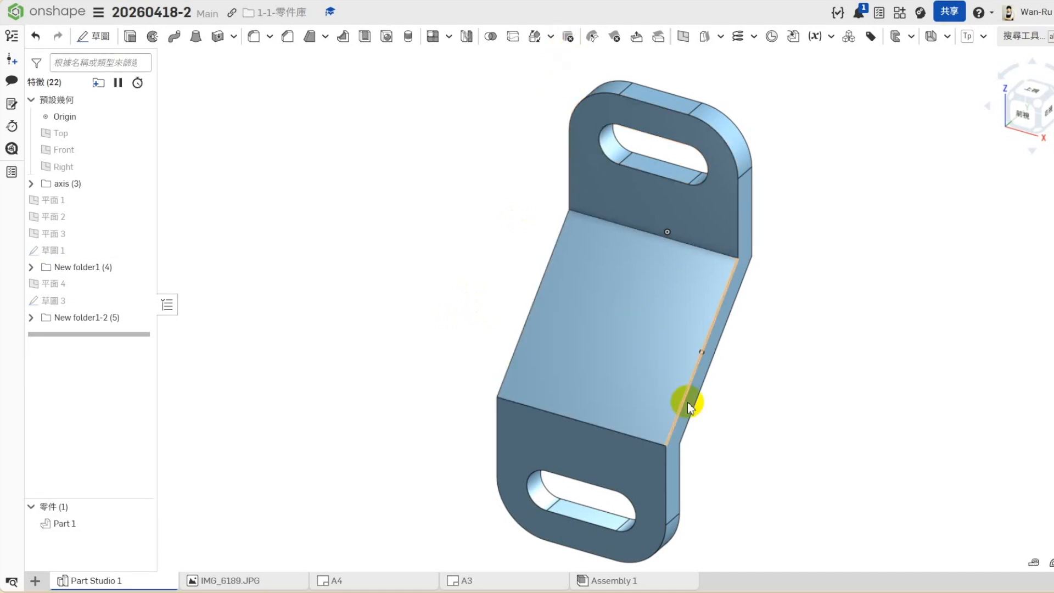
Step: Create a plane offset 18 mm outward from the front face of the bracket's sloped middle section
left_click(598, 307)
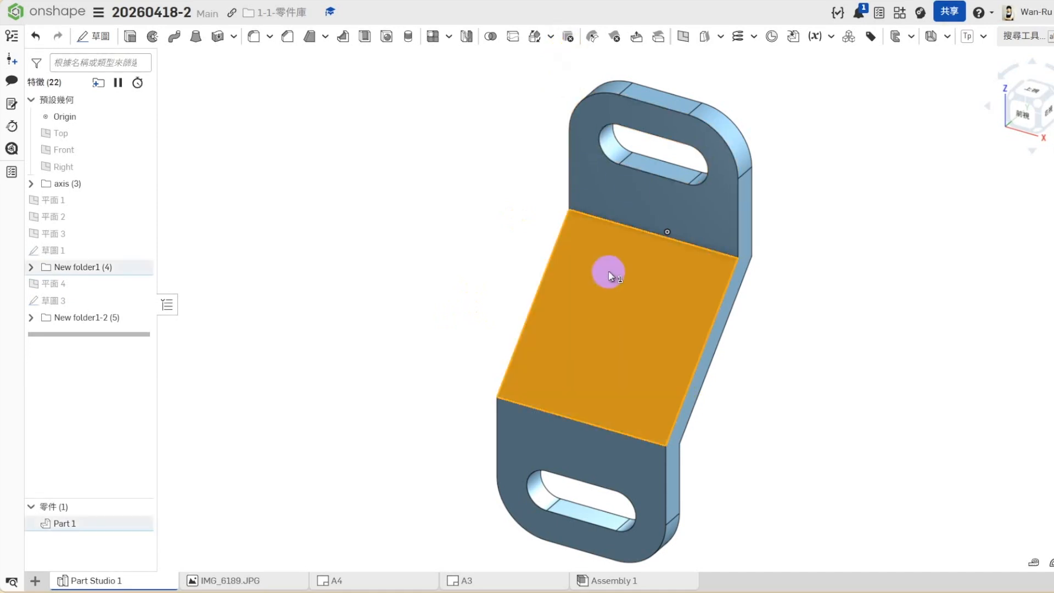
left_click(293, 167)
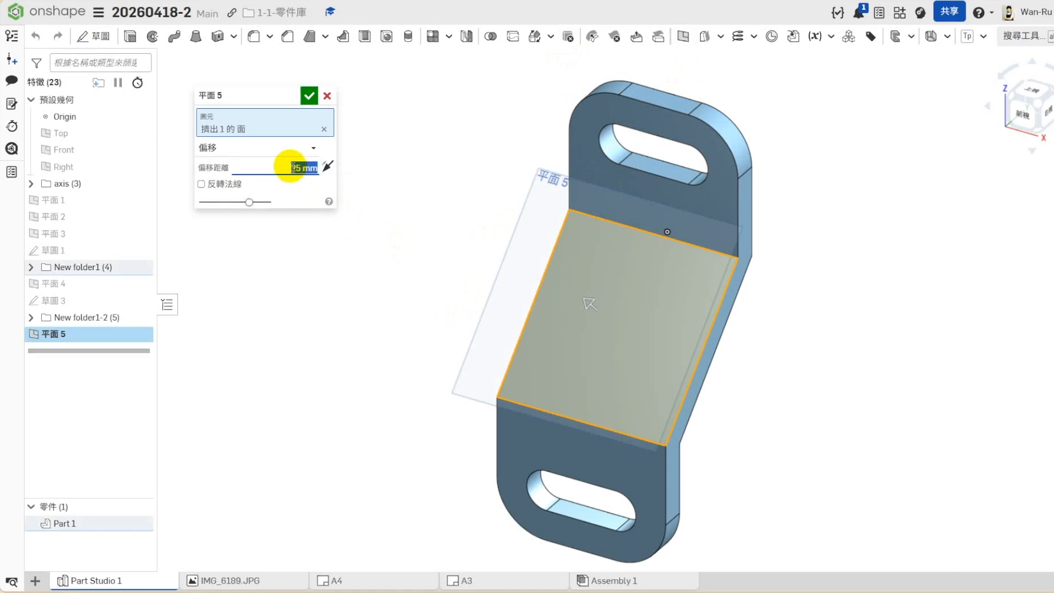
type("18")
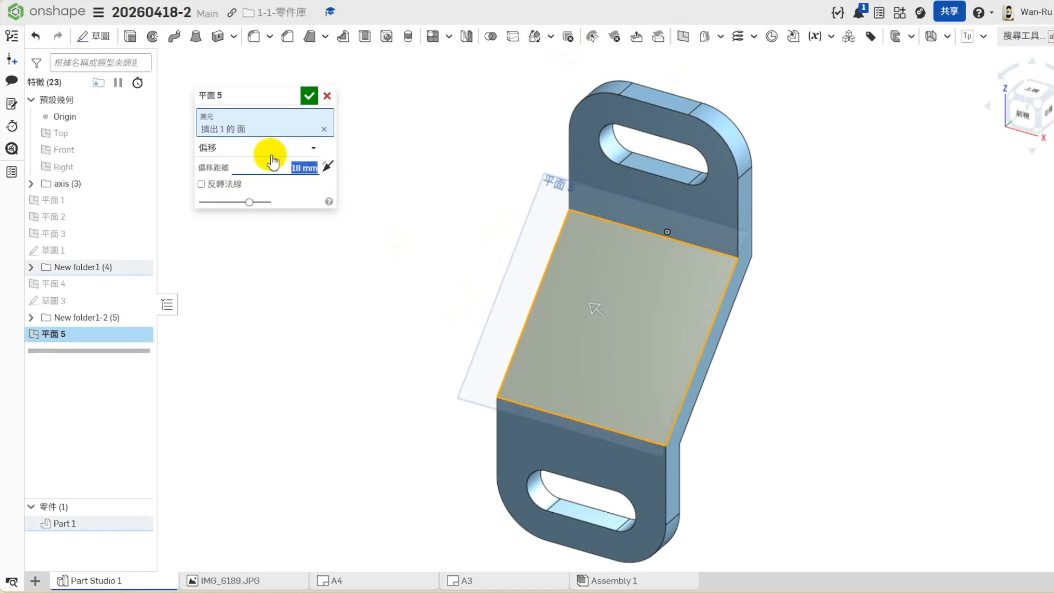
left_click(309, 96)
Step: Sketch two concentric circles on the offset plane, the outer about 66 mm in diameter and the inner as construction geometry
right_click(517, 269)
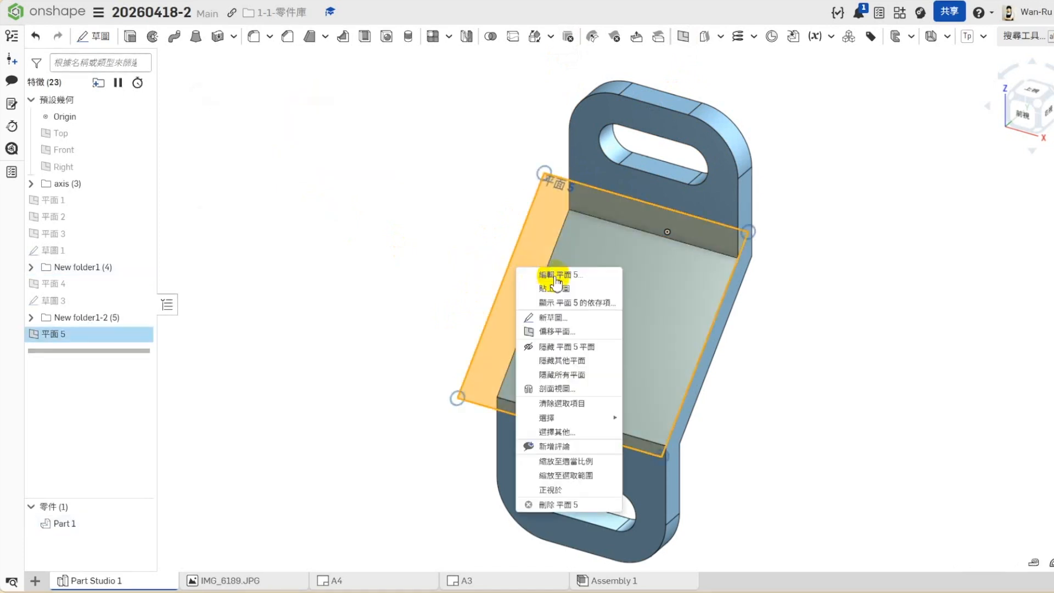
left_click(545, 258)
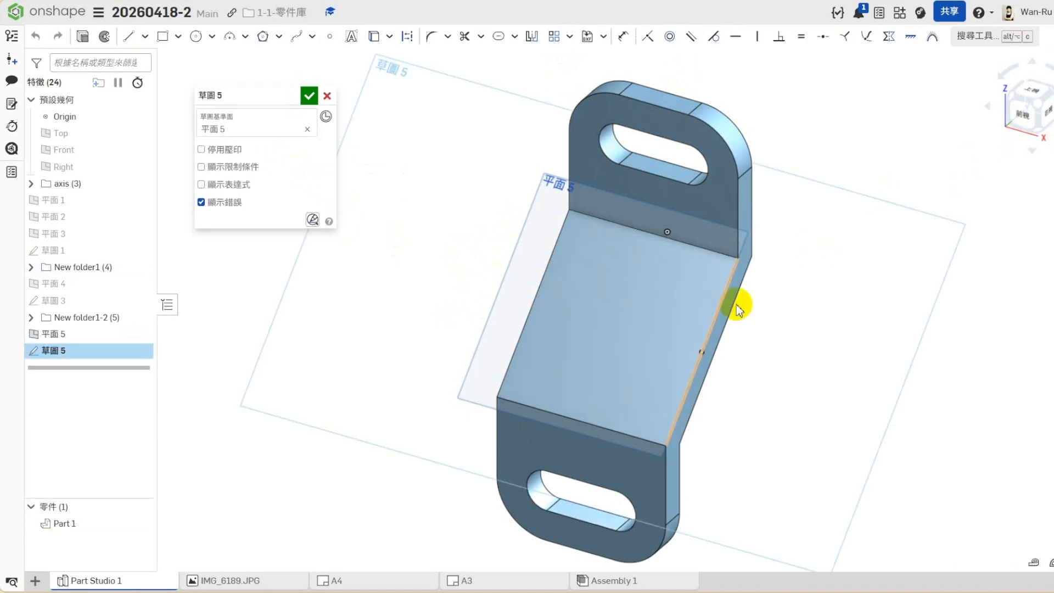
right_click(768, 302)
left_click(811, 426)
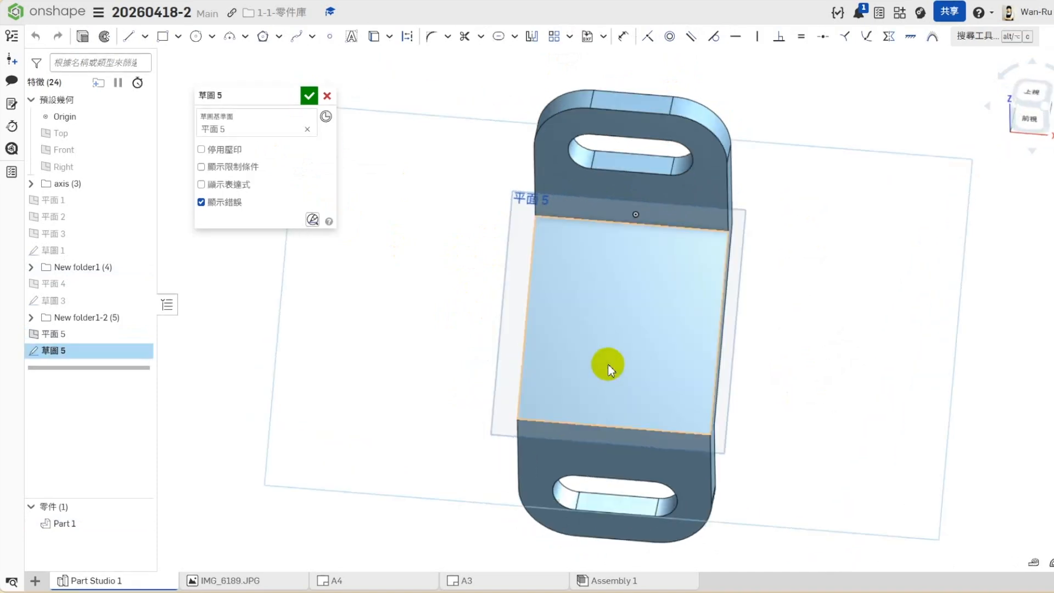
left_click(196, 36)
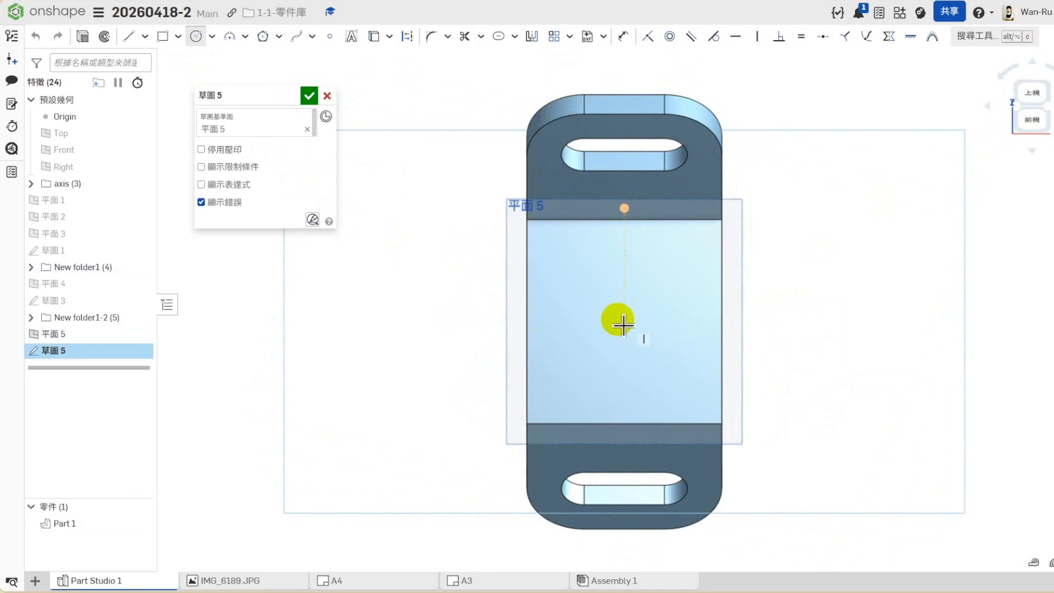
left_click(624, 315)
left_click(690, 276)
left_click(626, 314)
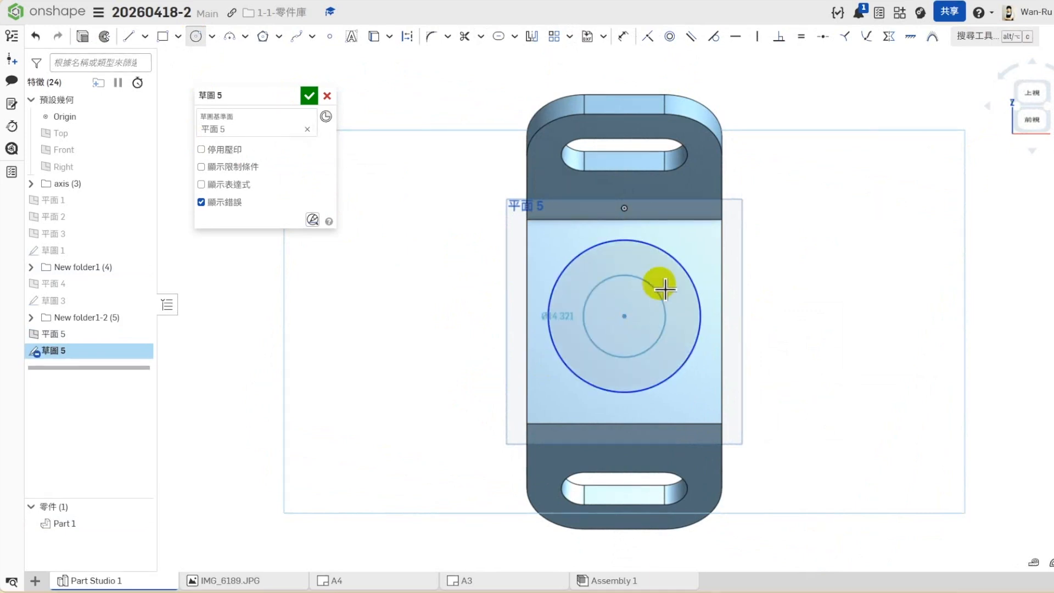
left_click(661, 272)
key("Escape")
left_click(654, 270)
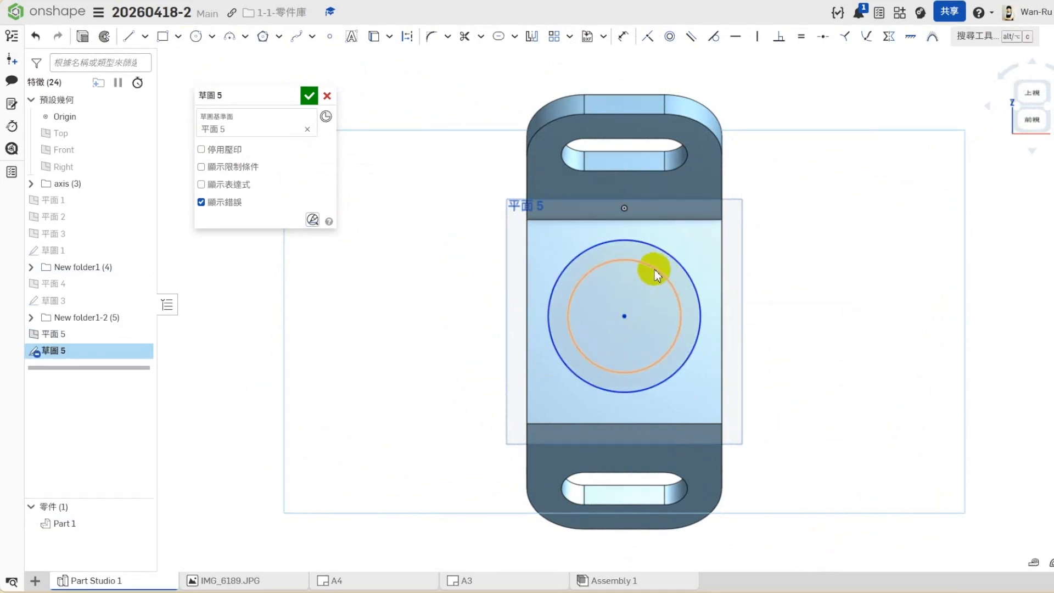
Step: Dimension the outer circle to 56 mm and the inner construction circle to 30 mm in diameter
left_click(623, 36)
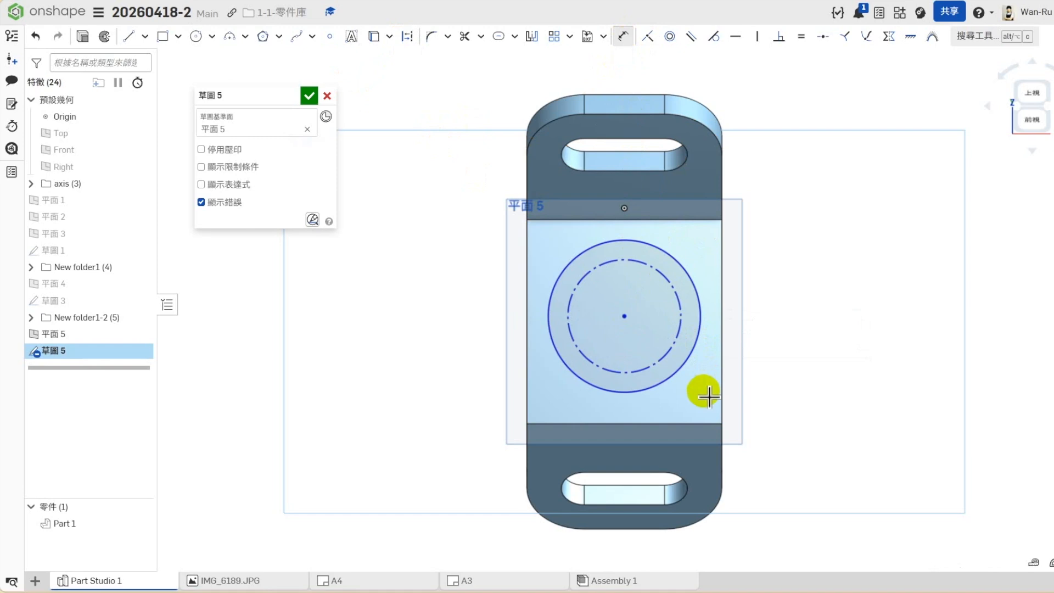
left_click(690, 281)
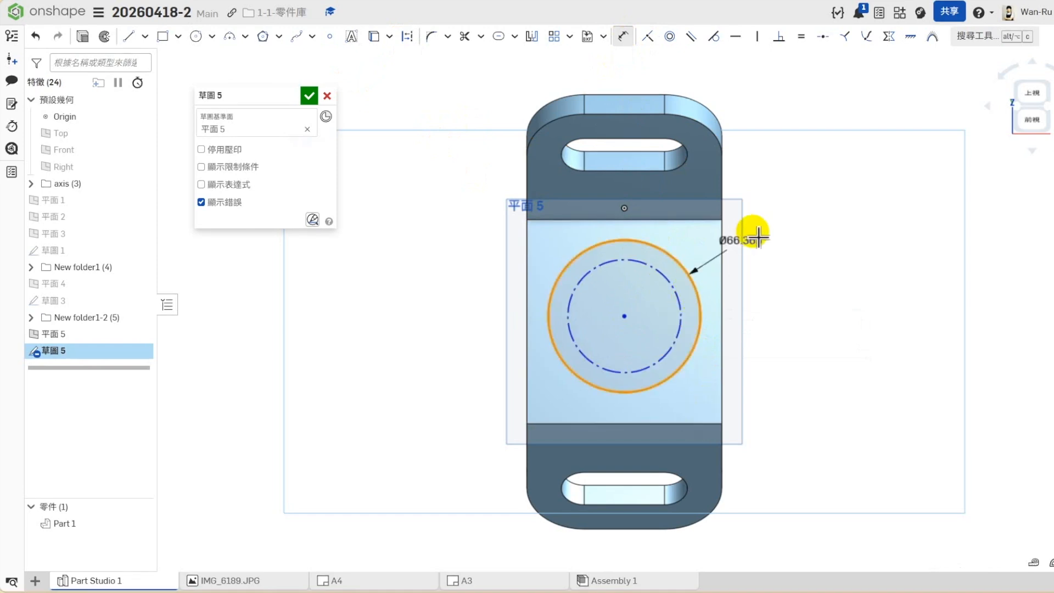
left_click(751, 227)
type("56")
key("Return")
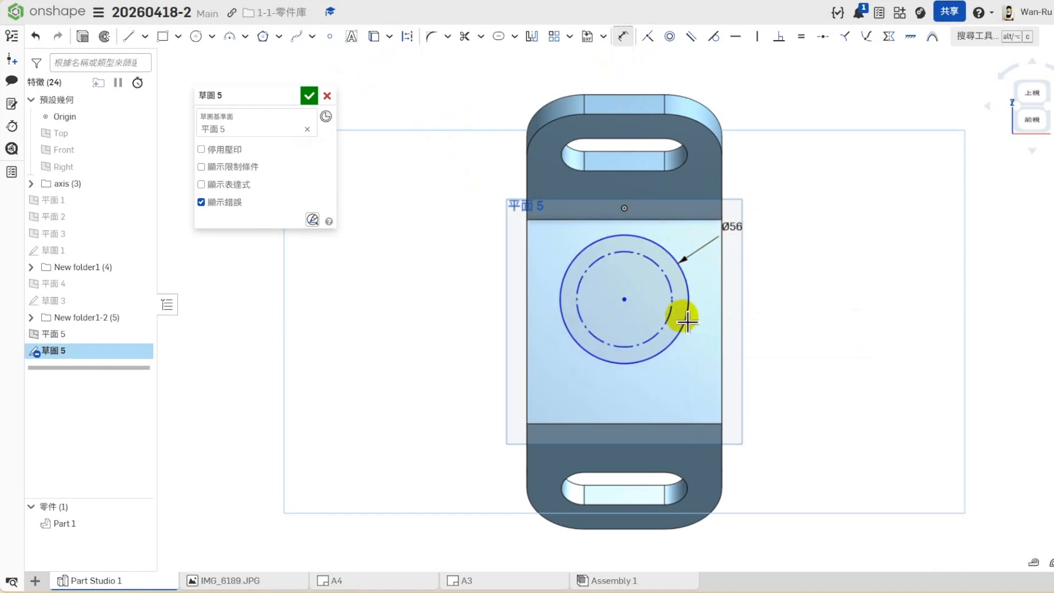
left_click(681, 327)
left_click(744, 297)
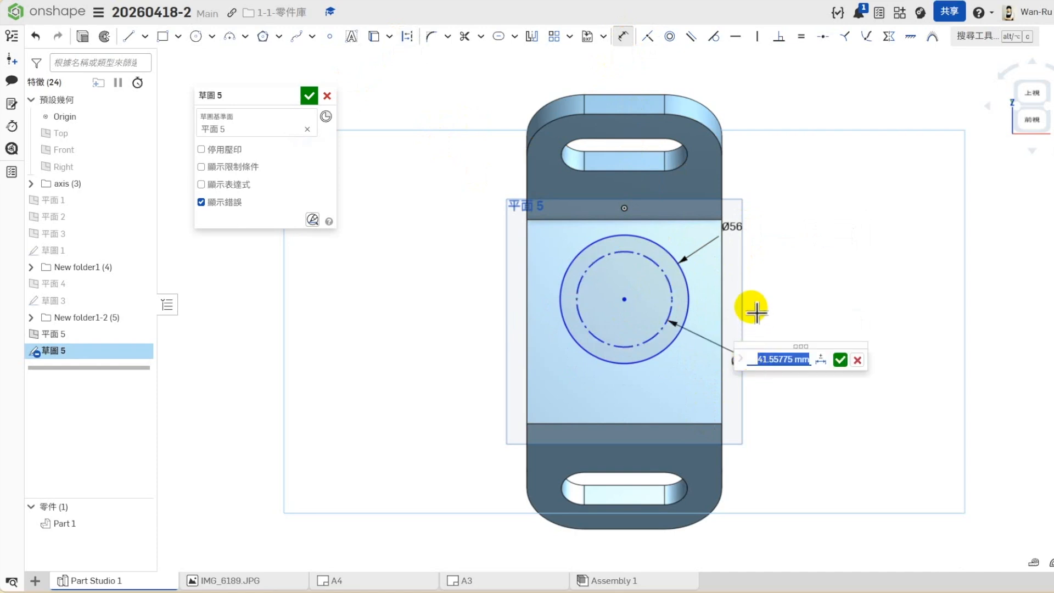
type("30")
key("Return")
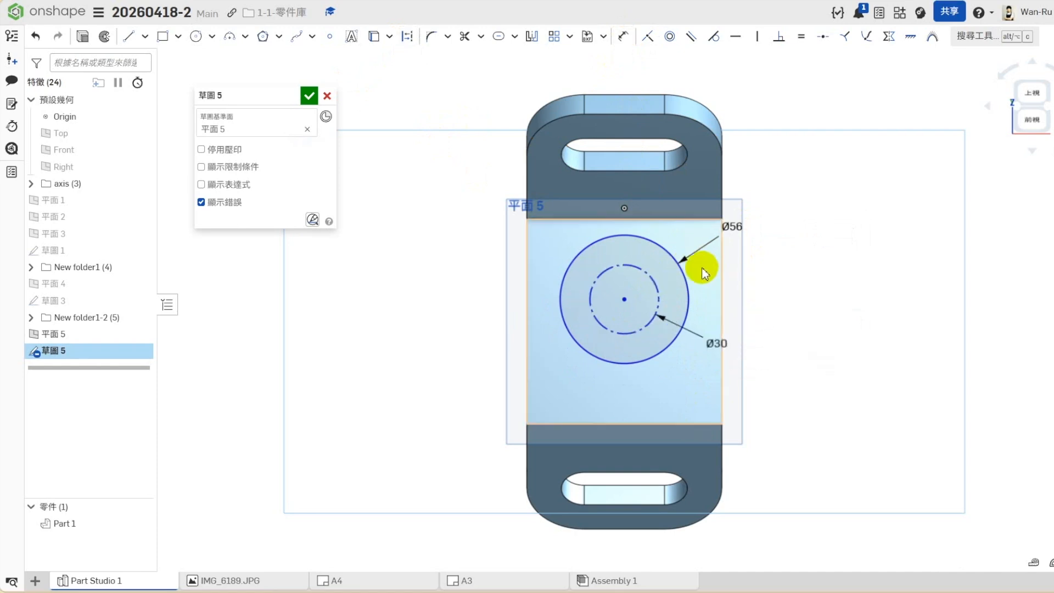
Step: Set the outer circle's diameter to 75 mm and move both circles down to about the middle of the sloped face
double_click(738, 228)
type("75")
key("Return")
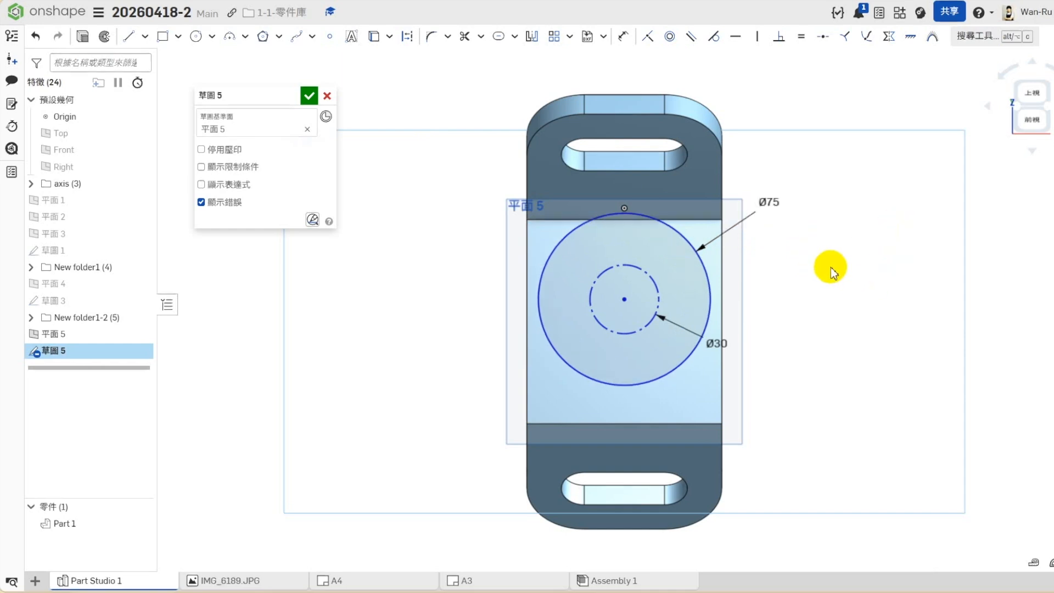
left_click_drag(623, 299, 624, 324)
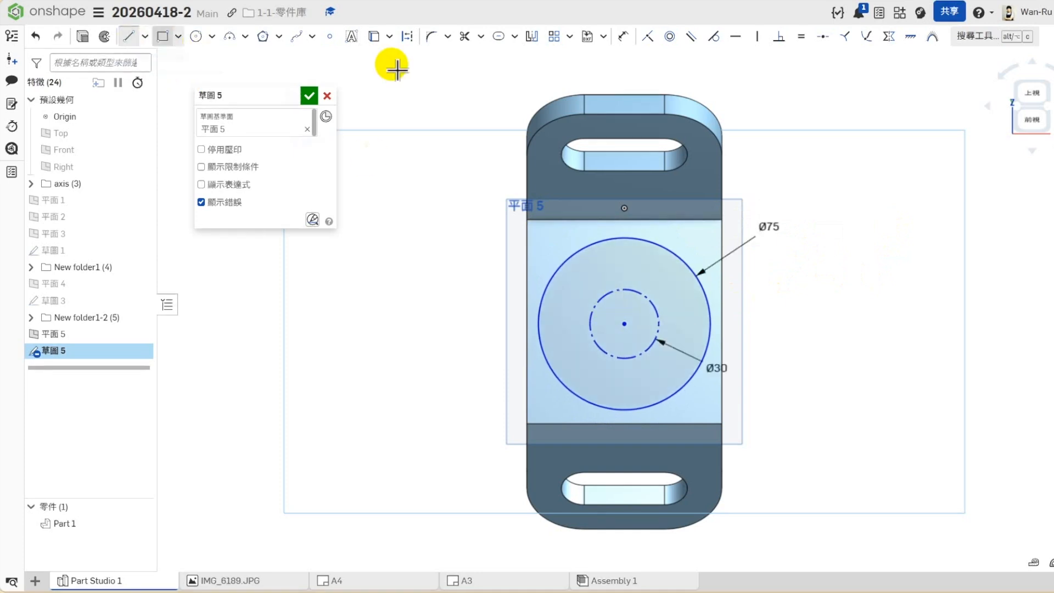
Step: Draw vertical construction lines from above the outer circle to the circles' centre and from the centre down to the outer circle
left_click(407, 39)
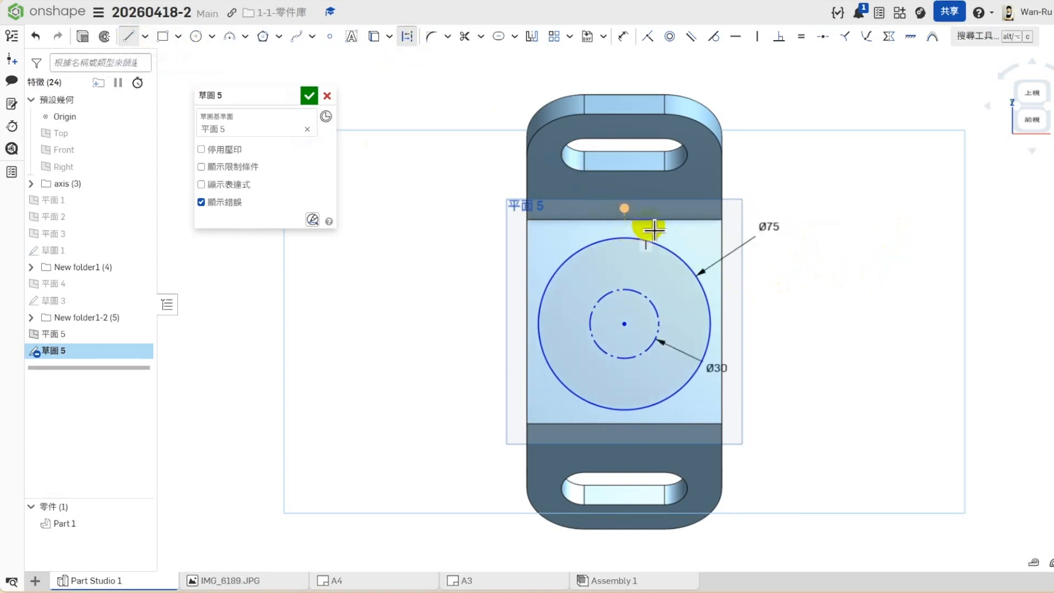
left_click_drag(631, 235, 625, 416)
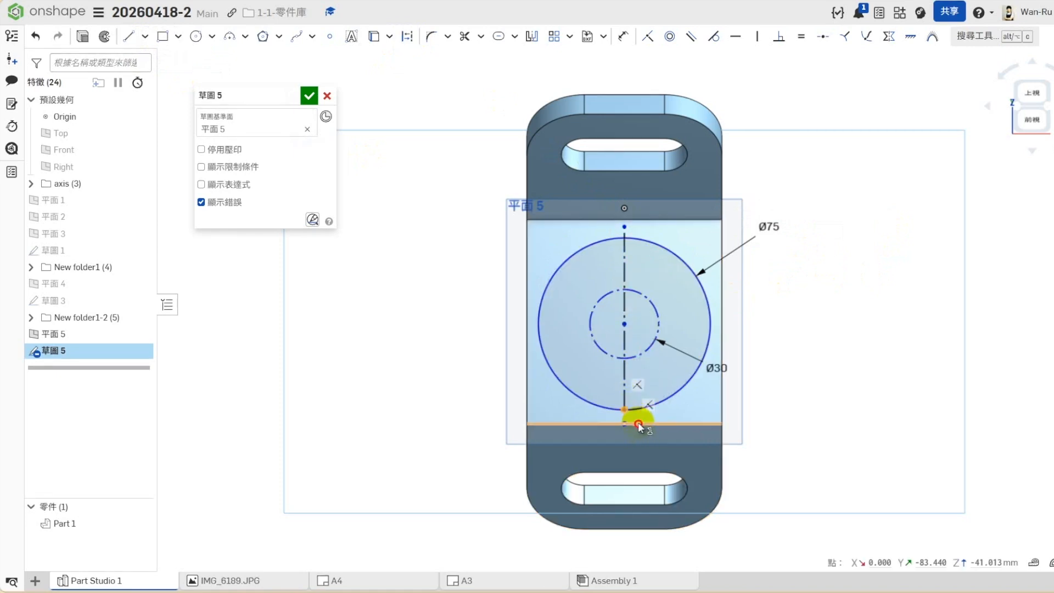
Step: Try making the lower construction line's end coincident with the sloped face's lower edge, and undo it together with that line
left_click(638, 423)
left_click(649, 38)
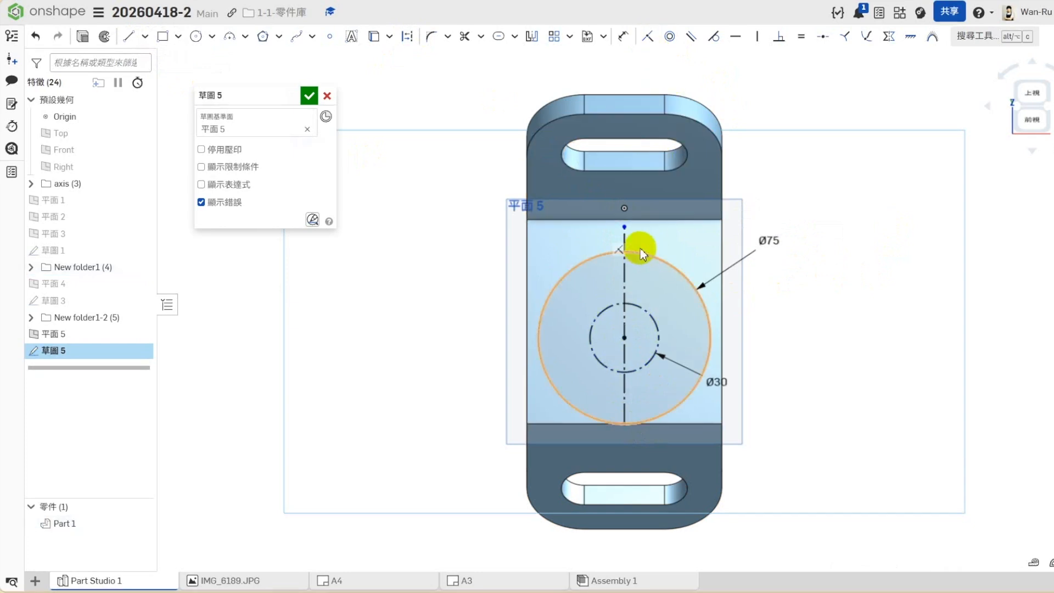
key("ctrl+z")
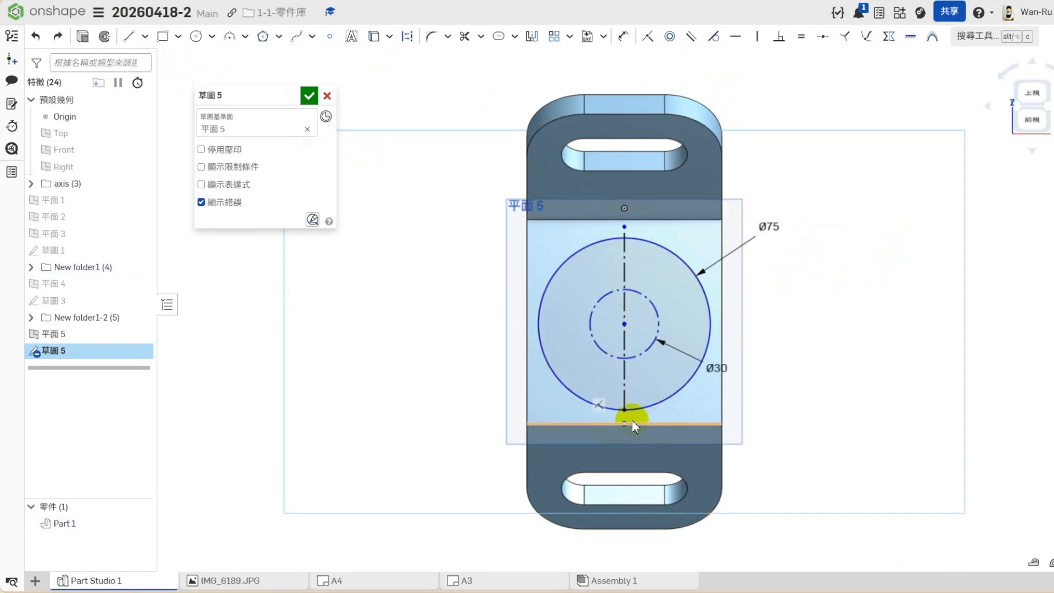
Step: Draw a vertical construction line about 47 mm long from the circles' centre down past the sloped face's lower edge
left_click(129, 37)
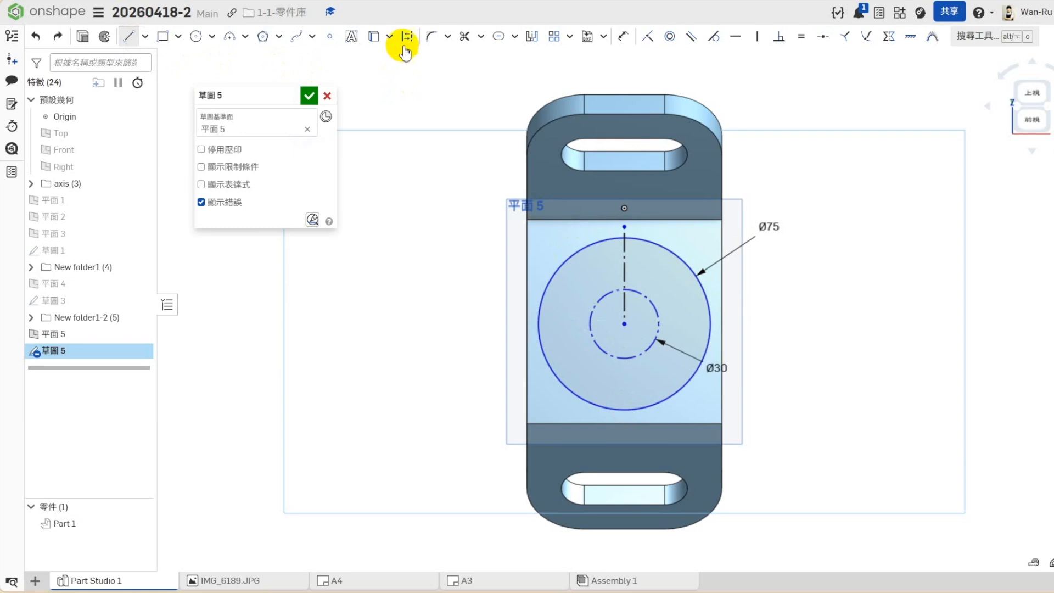
left_click(631, 333)
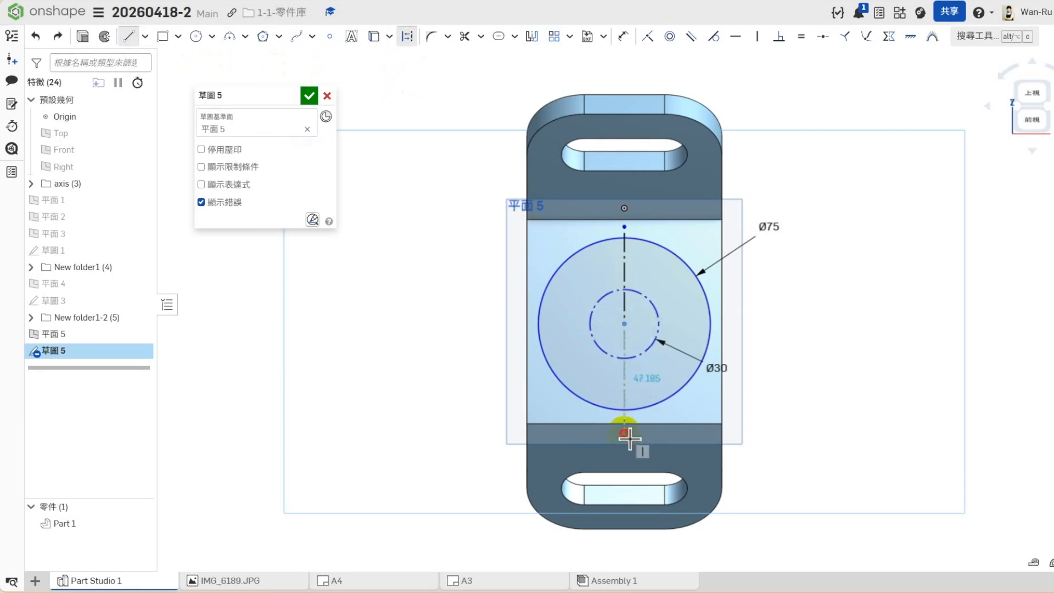
left_click(625, 433)
key("Escape")
Step: Make the outer ends of the two vertical construction lines coincident with the sloped face's lower and upper edges
left_click(624, 433)
left_click(646, 423)
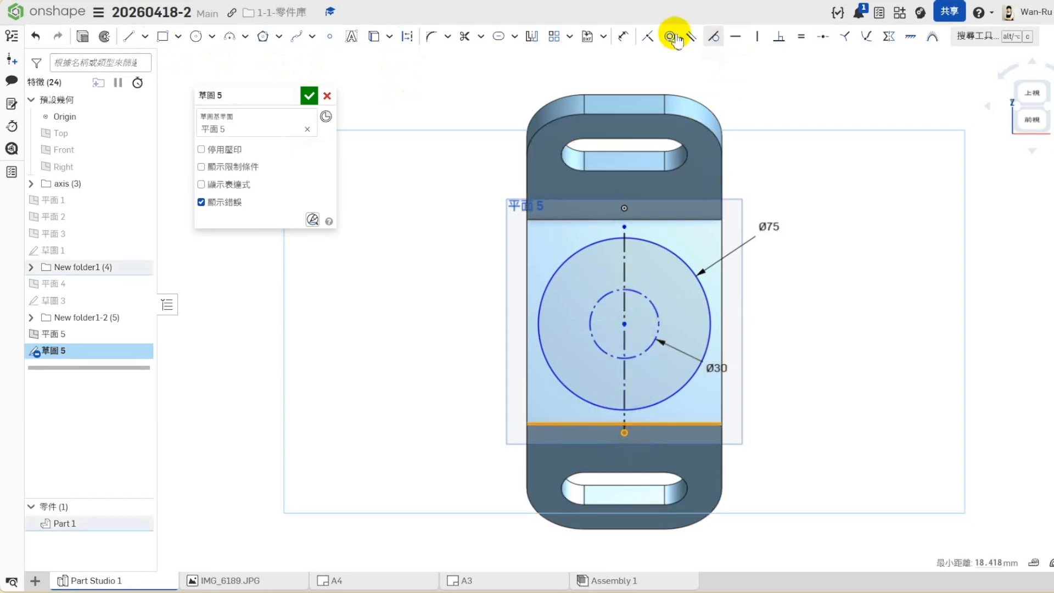
left_click(647, 36)
left_click(649, 220)
left_click(648, 36)
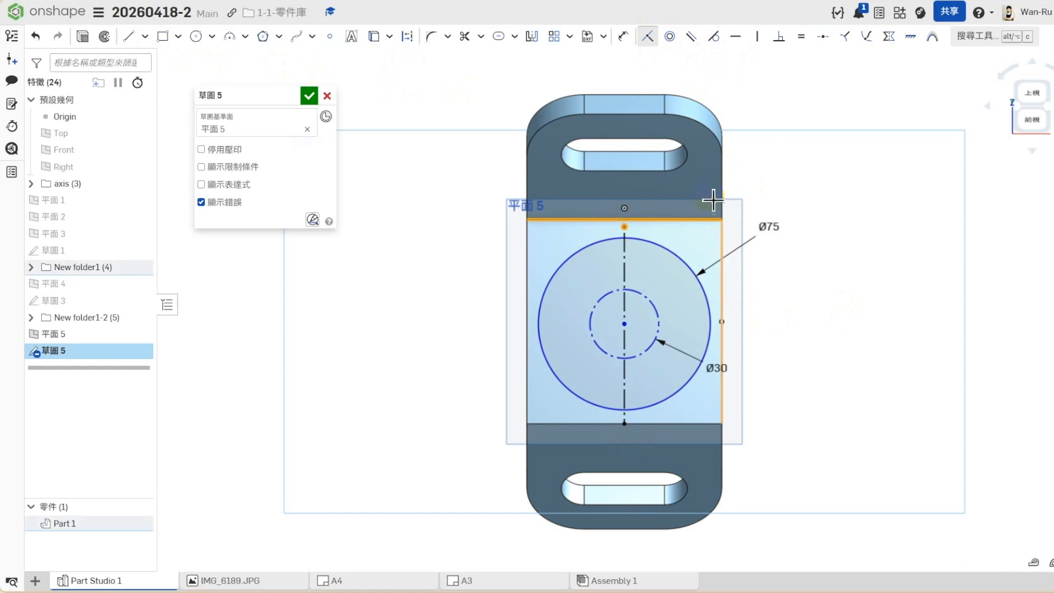
key("Escape")
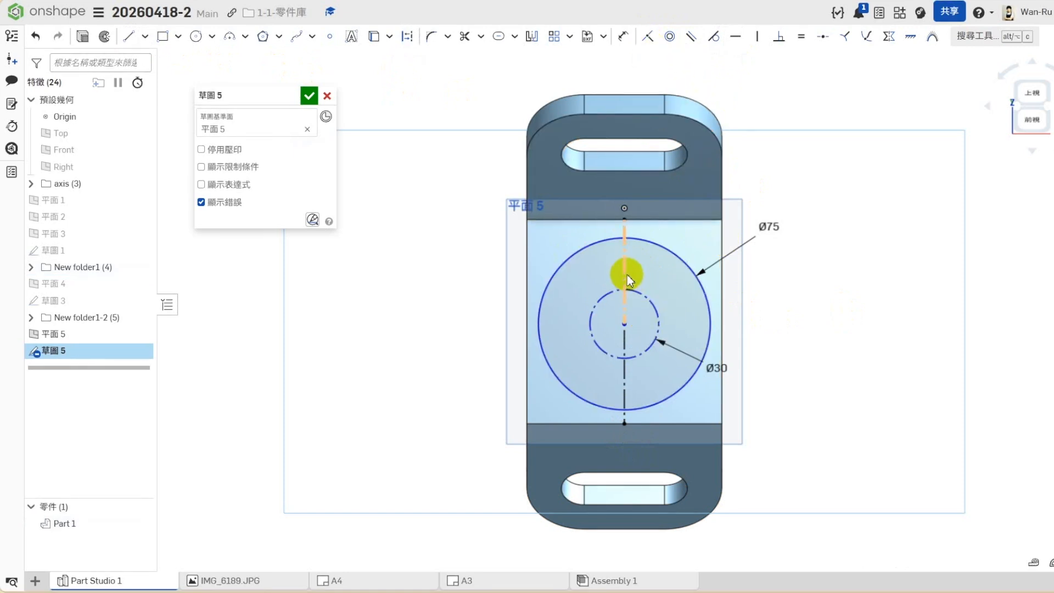
Step: Make the two vertical construction lines equal in length and move the two diameter labels clear of the bracket, finishing the sketch
left_click(626, 387)
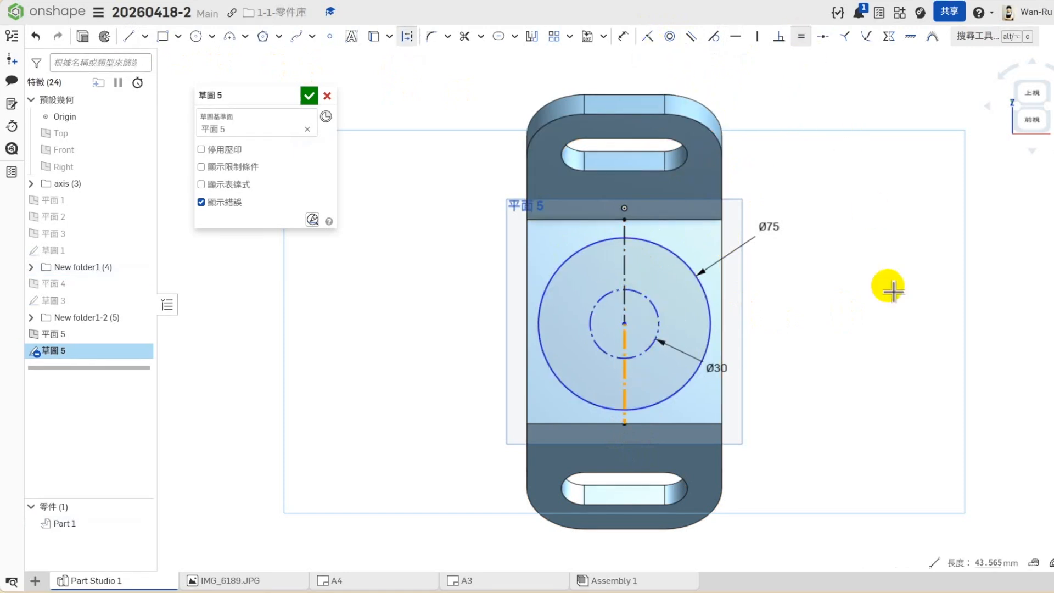
left_click(896, 414)
left_click_drag(715, 371, 759, 352)
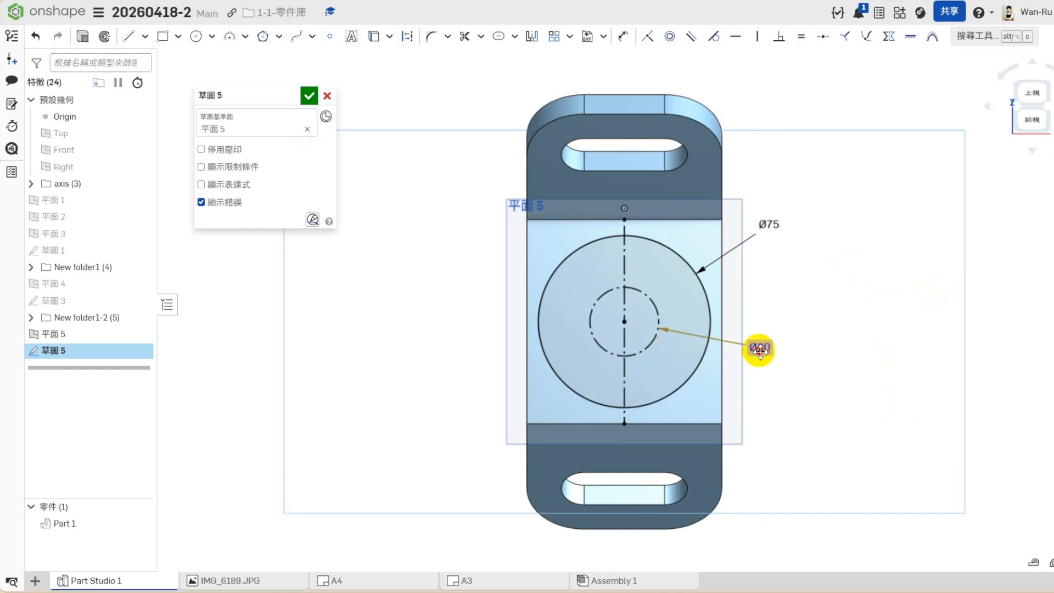
left_click_drag(768, 224, 775, 255)
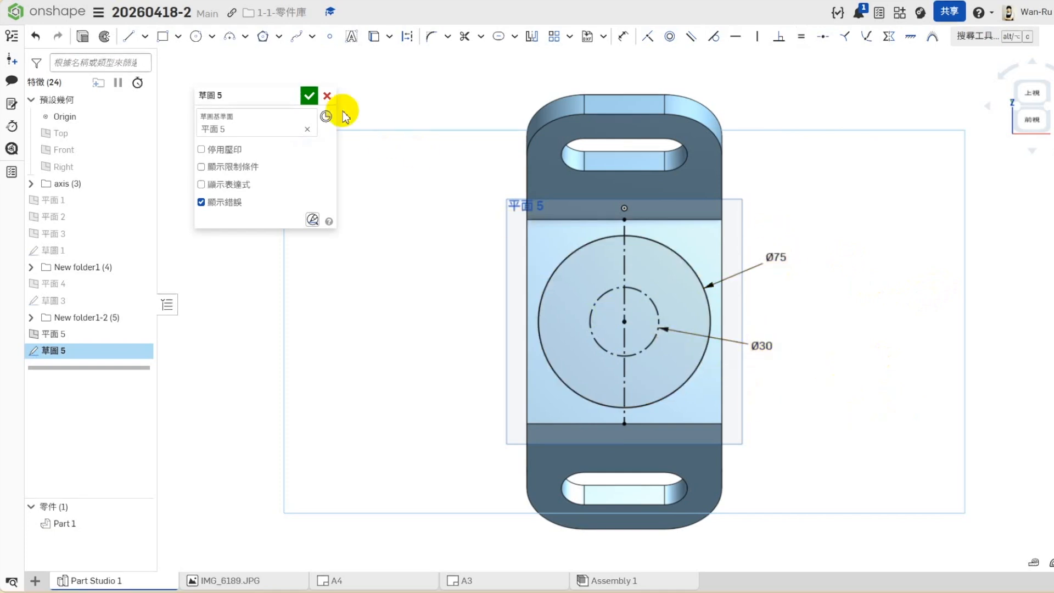
left_click(309, 95)
Step: Start a new sketch on the offset plane and project the outer 75 mm circle into it
left_click(1007, 122)
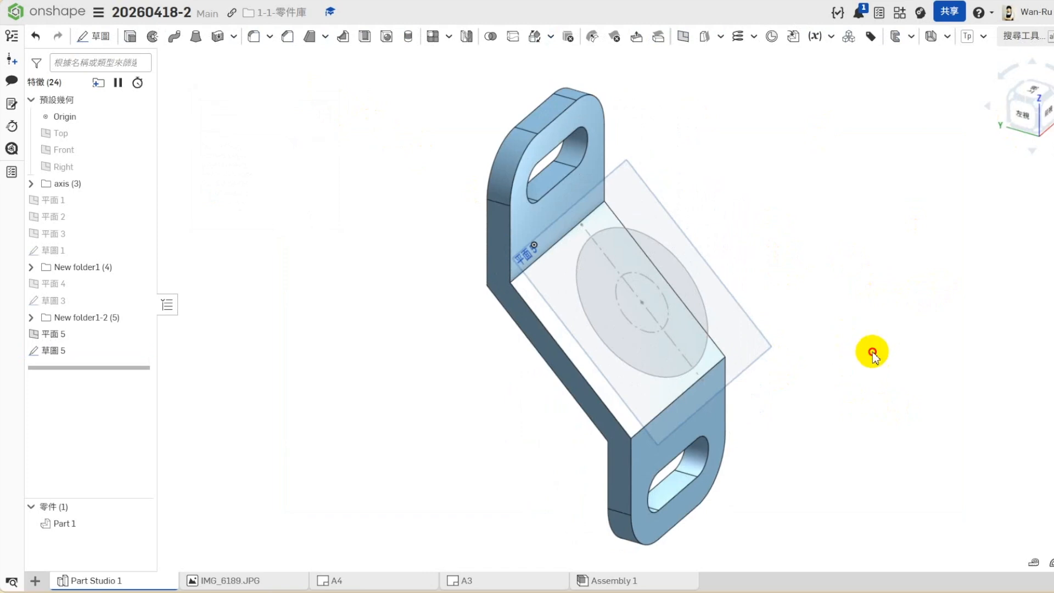
left_click(1047, 89)
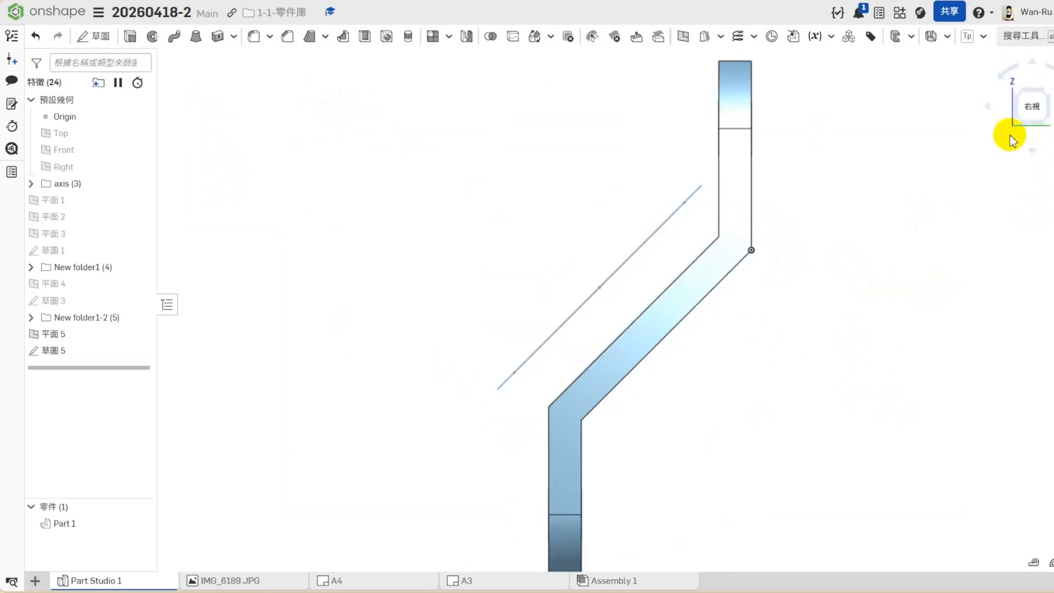
left_click(1012, 87)
left_click(525, 328)
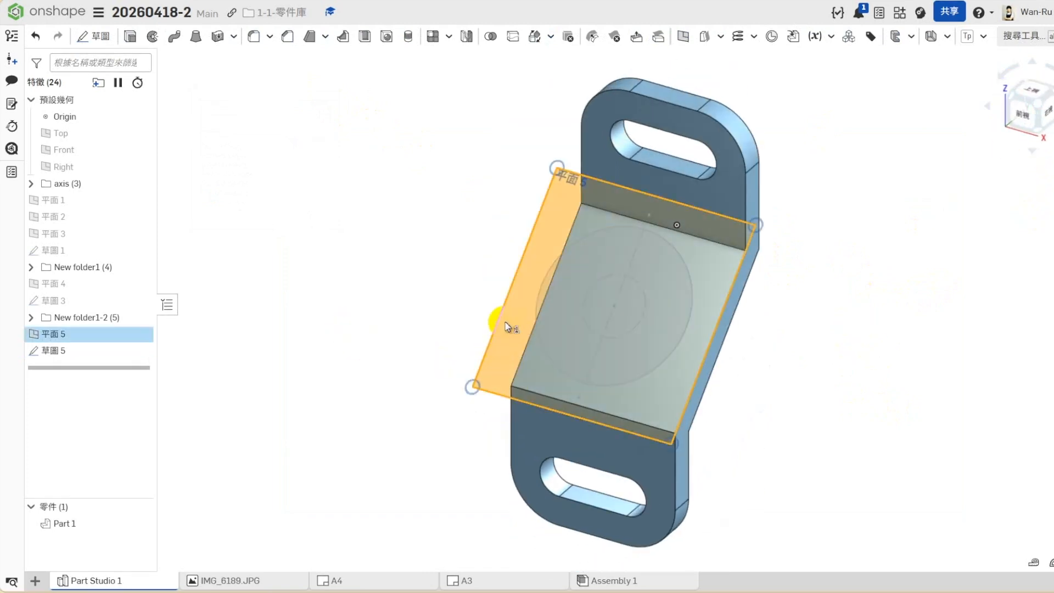
right_click(509, 328)
left_click(555, 370)
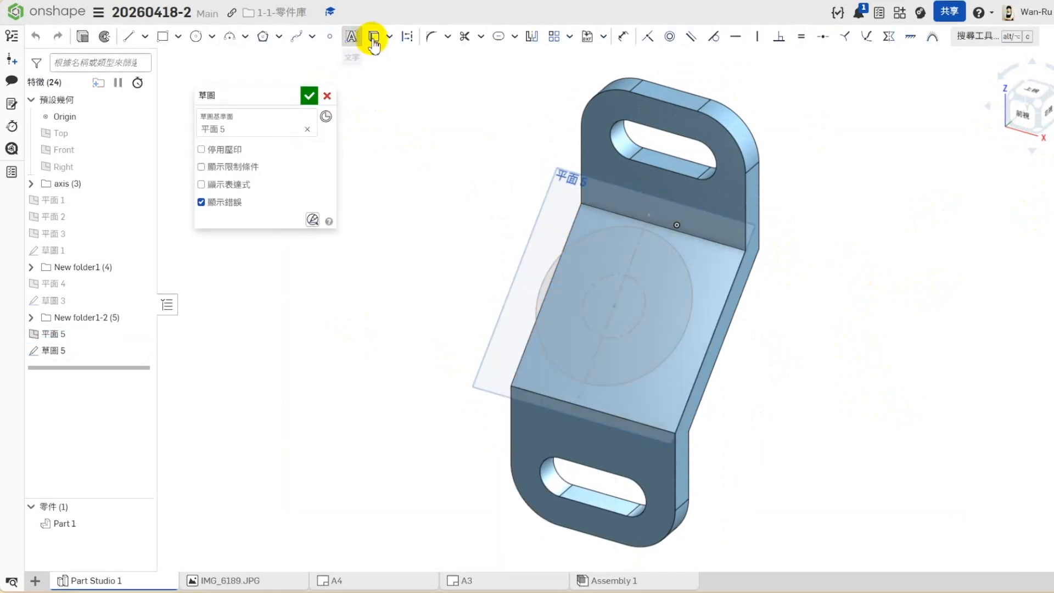
left_click(536, 345)
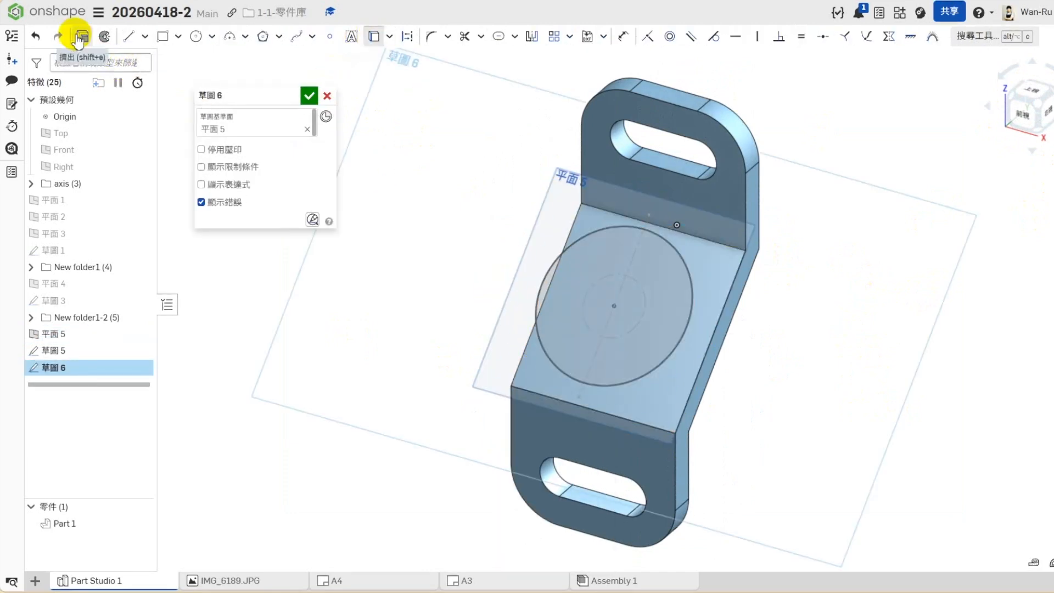
Step: Extrude the projected circle 42 mm as a new solid, flipped to pass through the sloped part of the bracket
key("shift+e")
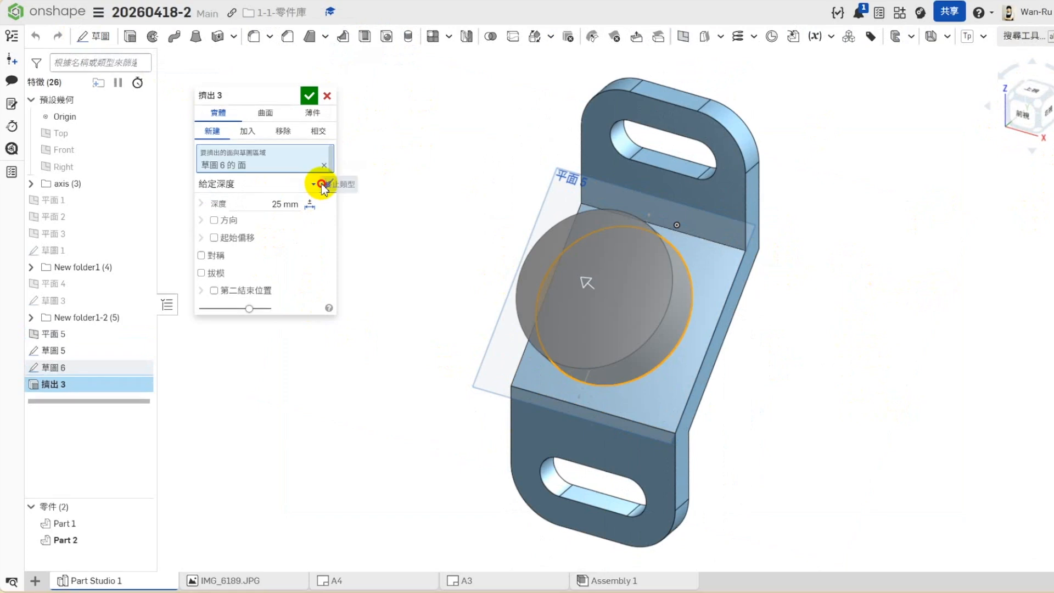
left_click(326, 184)
left_click(276, 203)
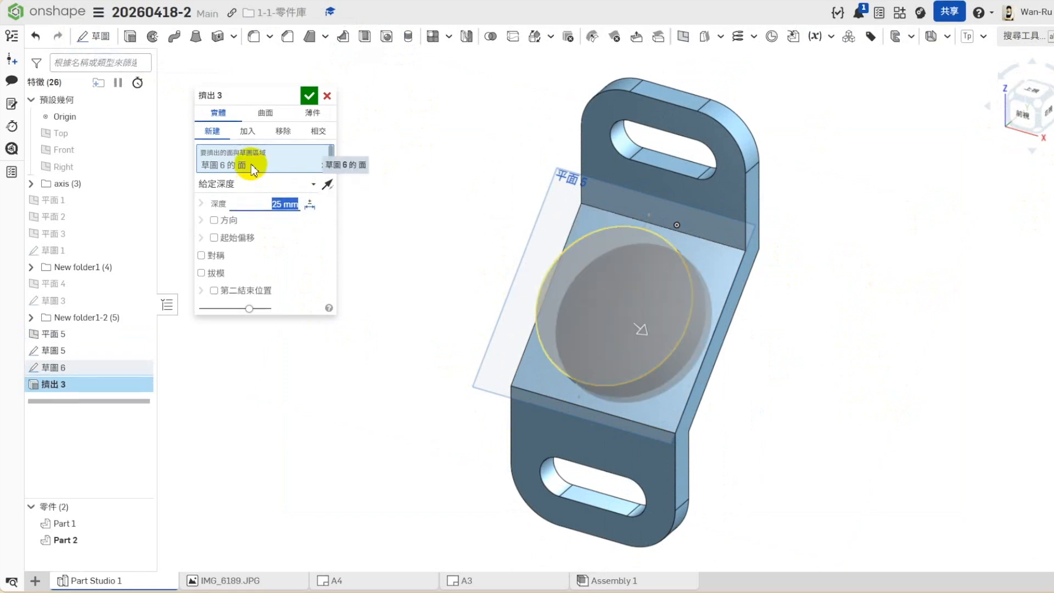
type("42")
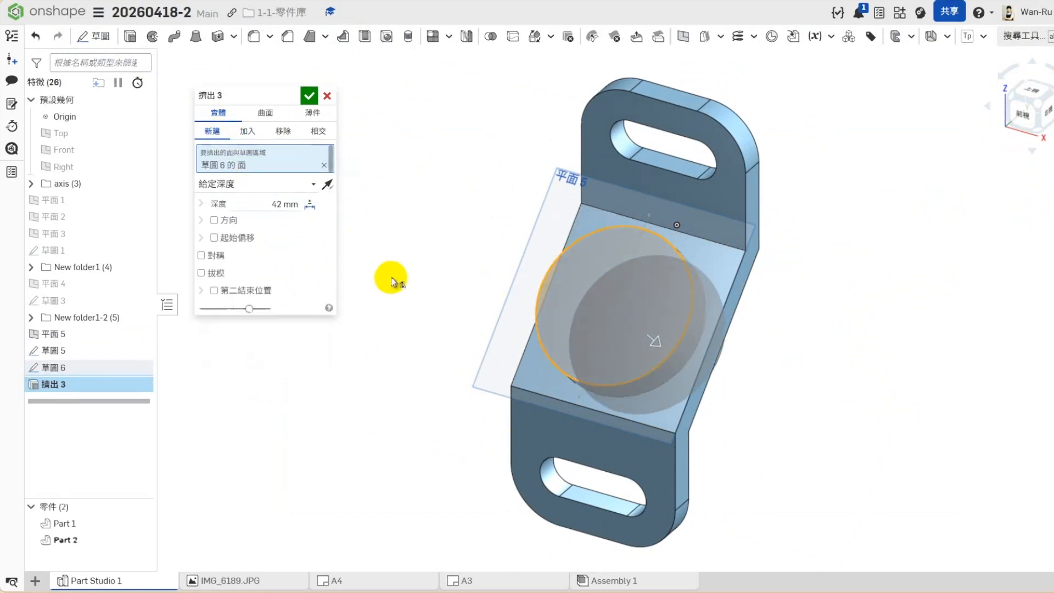
left_click(309, 96)
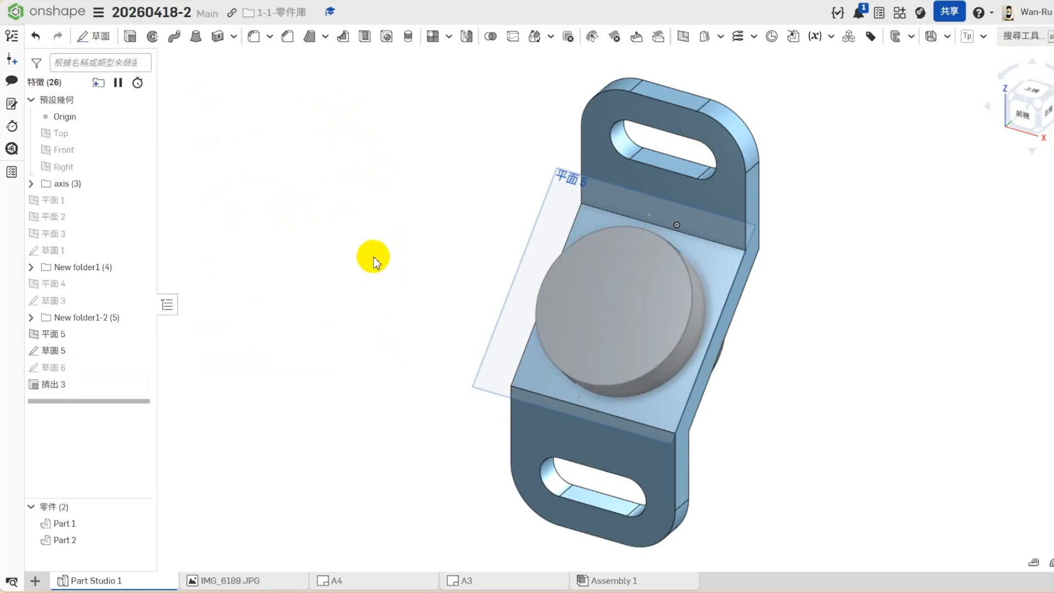
Step: Shell the cylinder with a 9.5 mm wall thickness, removing its circular end face on the bracket's rear side
left_click_drag(1049, 127, 945, 137)
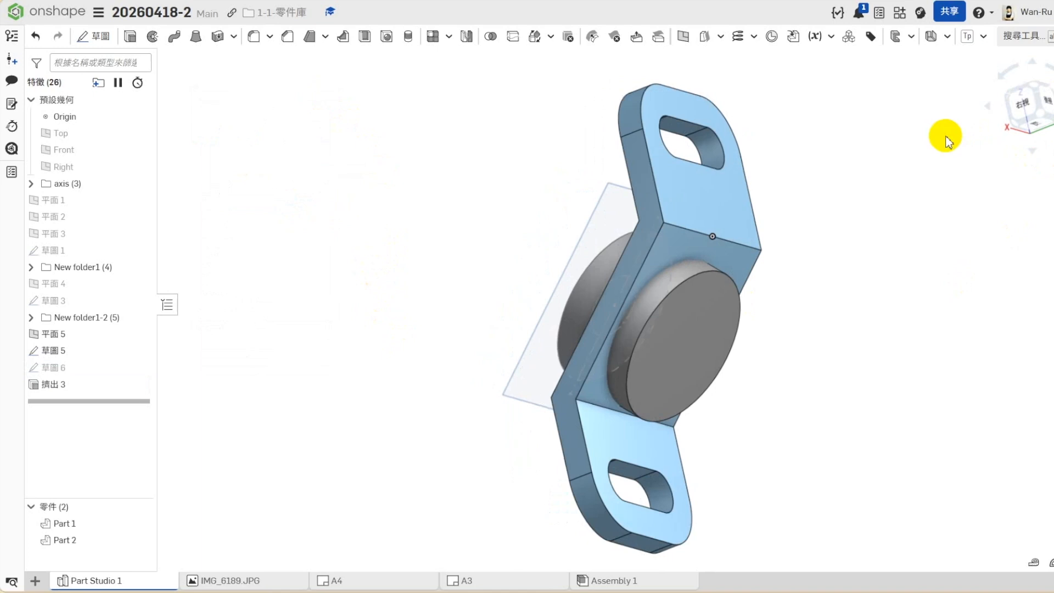
left_click(1041, 117)
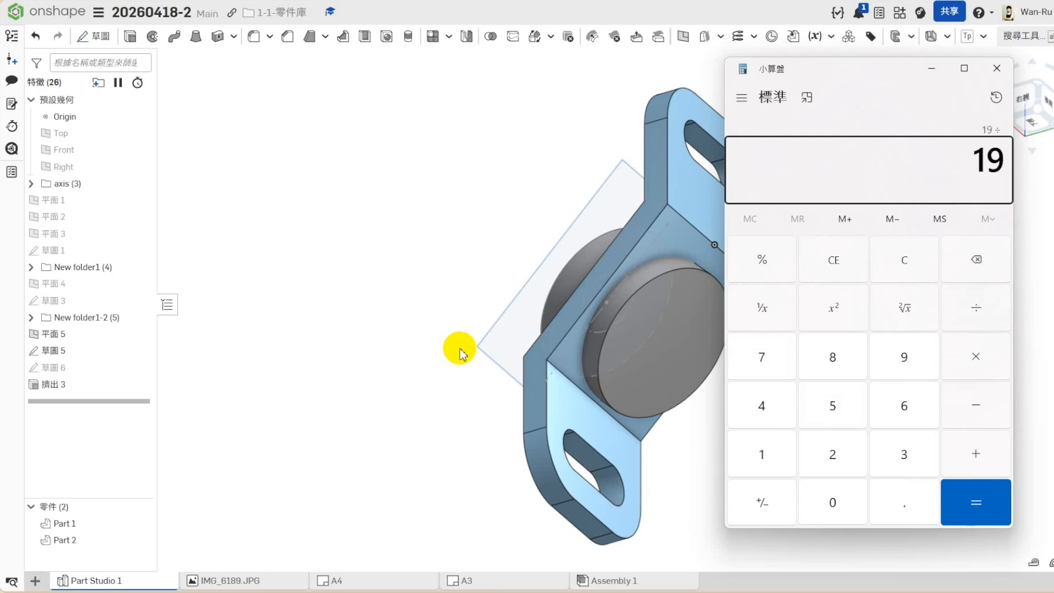
left_click(997, 68)
left_click(365, 39)
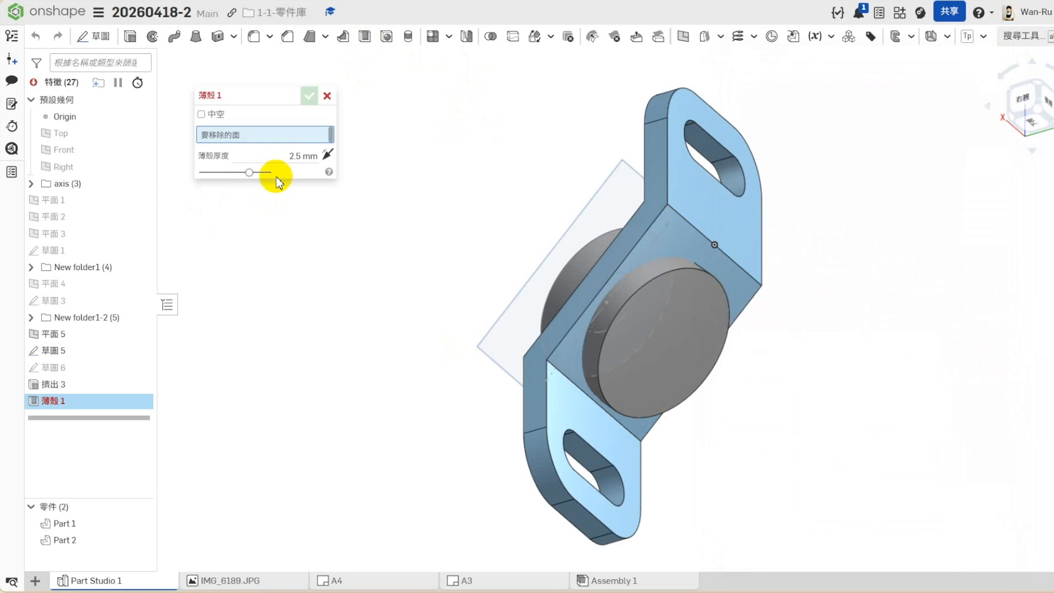
left_click(276, 155)
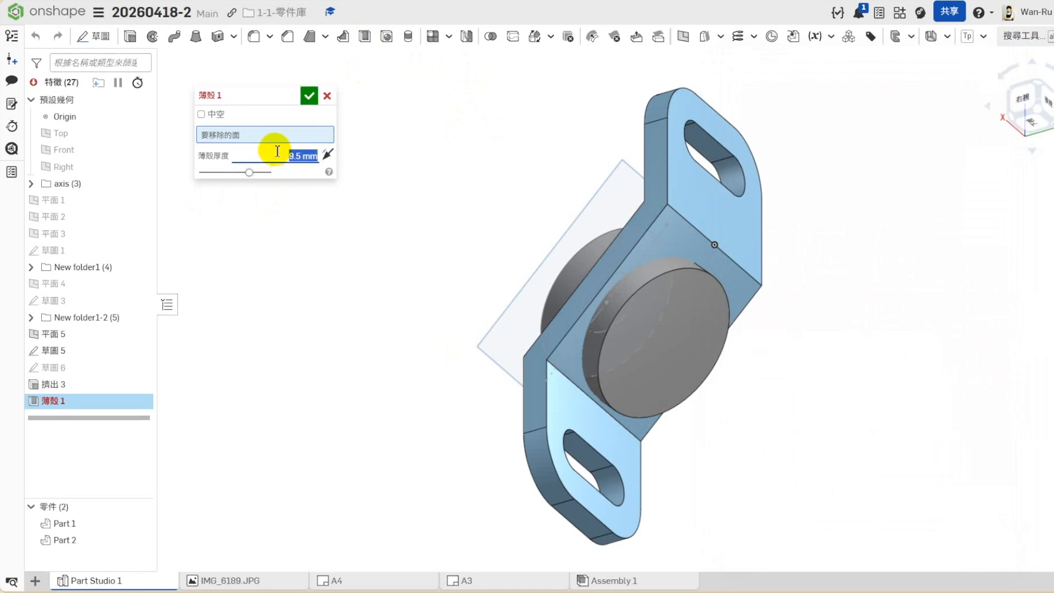
left_click(637, 331)
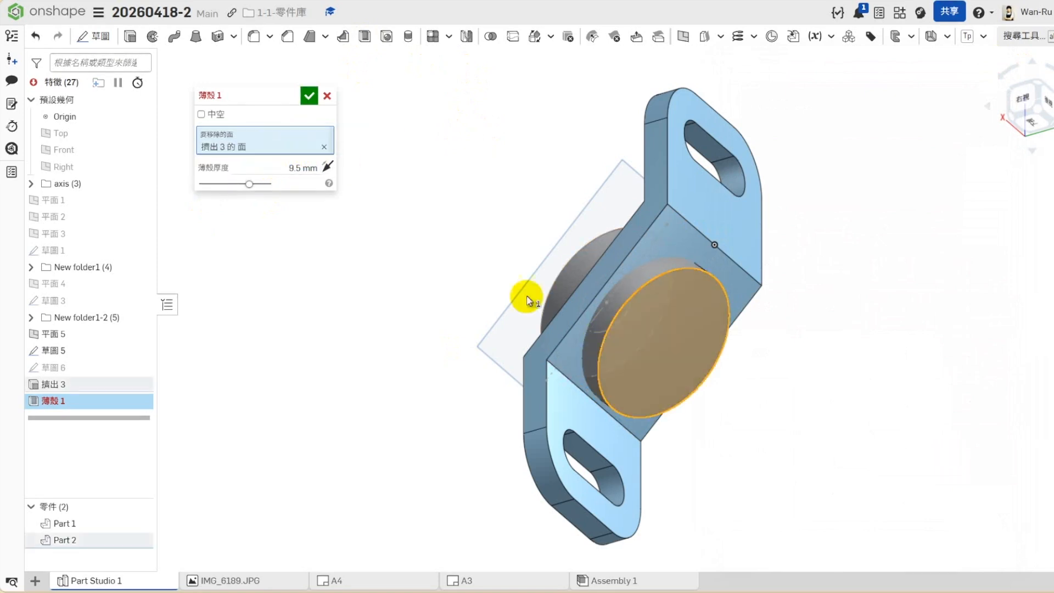
left_click(309, 96)
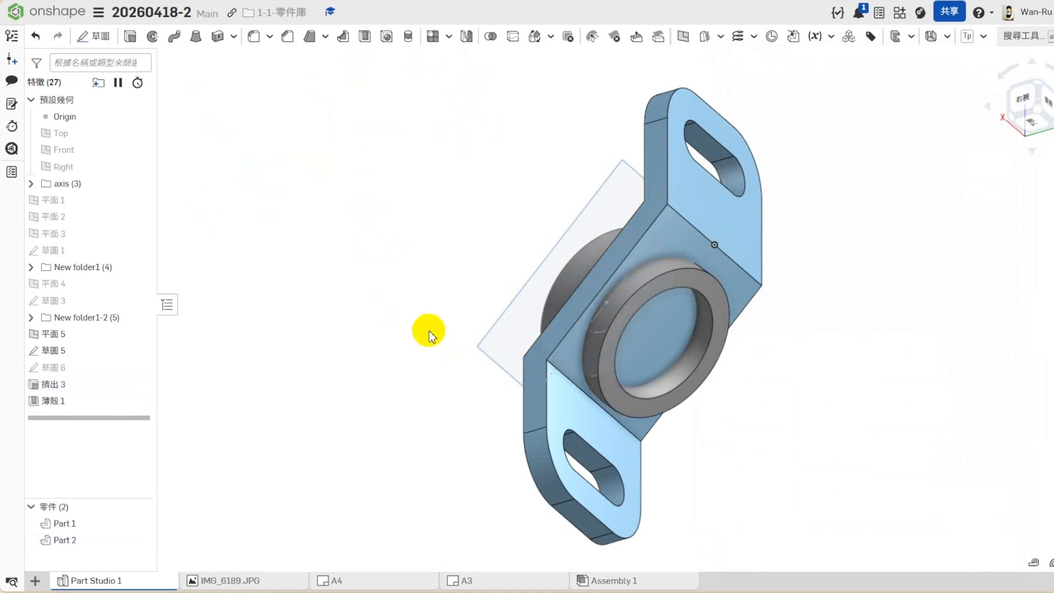
Step: Measure the diameter of the shelled cylinder's inner rim edge
left_click(1033, 562)
left_click(659, 404)
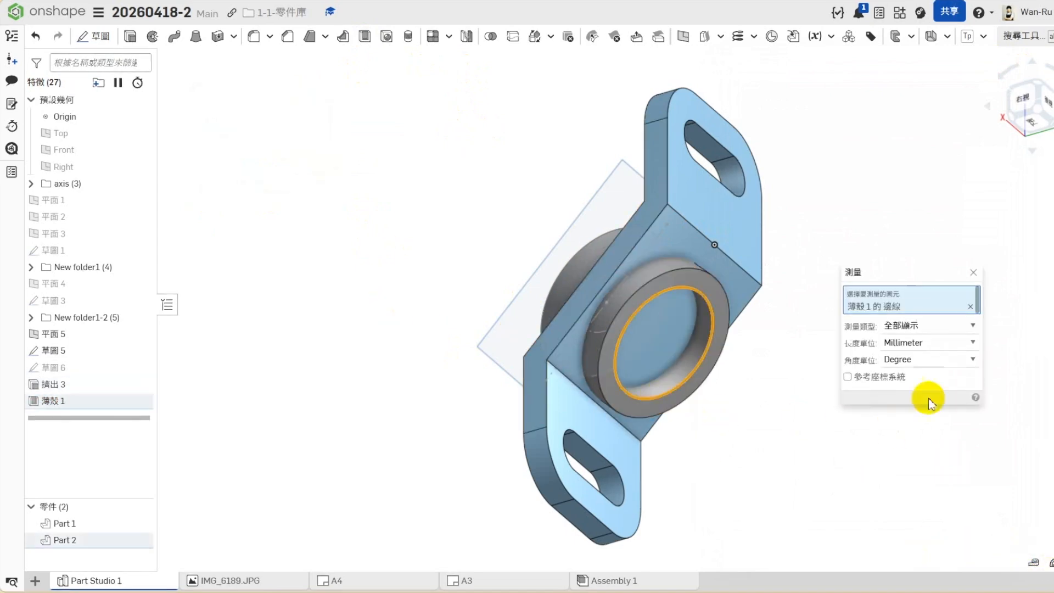
left_click(896, 397)
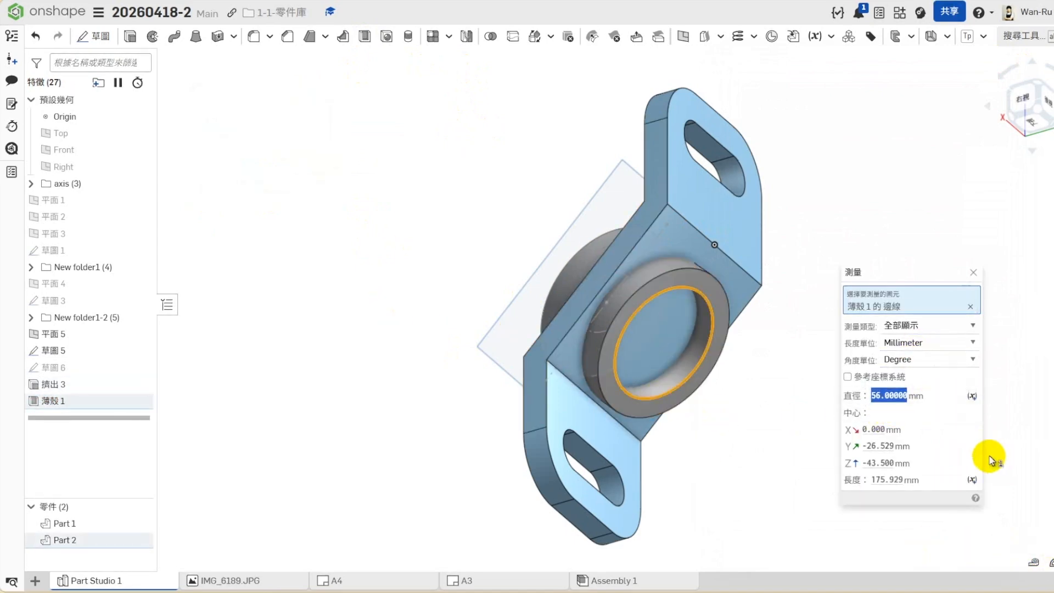
left_click(973, 272)
left_click(842, 346)
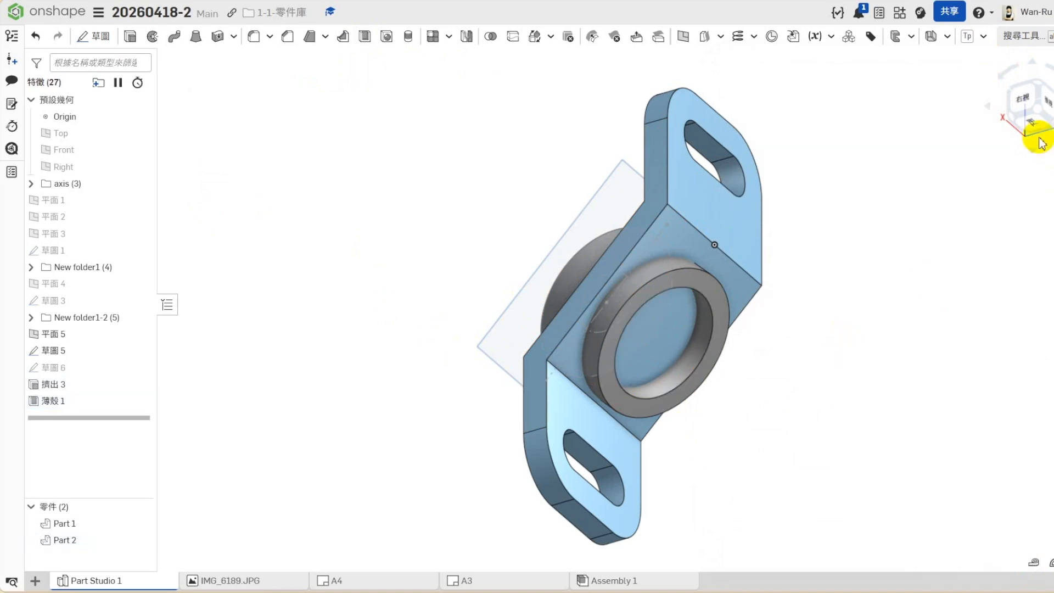
Step: Hide the bent bracket body so only the shelled cylinder is displayed, and enlarge the parts list
left_click(1009, 98)
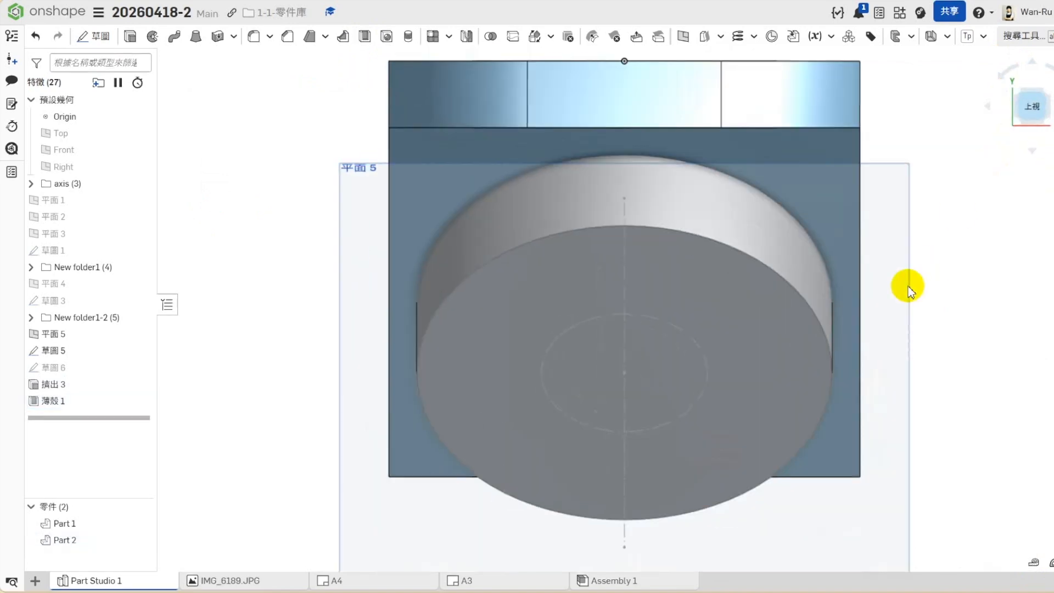
left_click(1028, 106)
right_click_drag(898, 461, 733, 428)
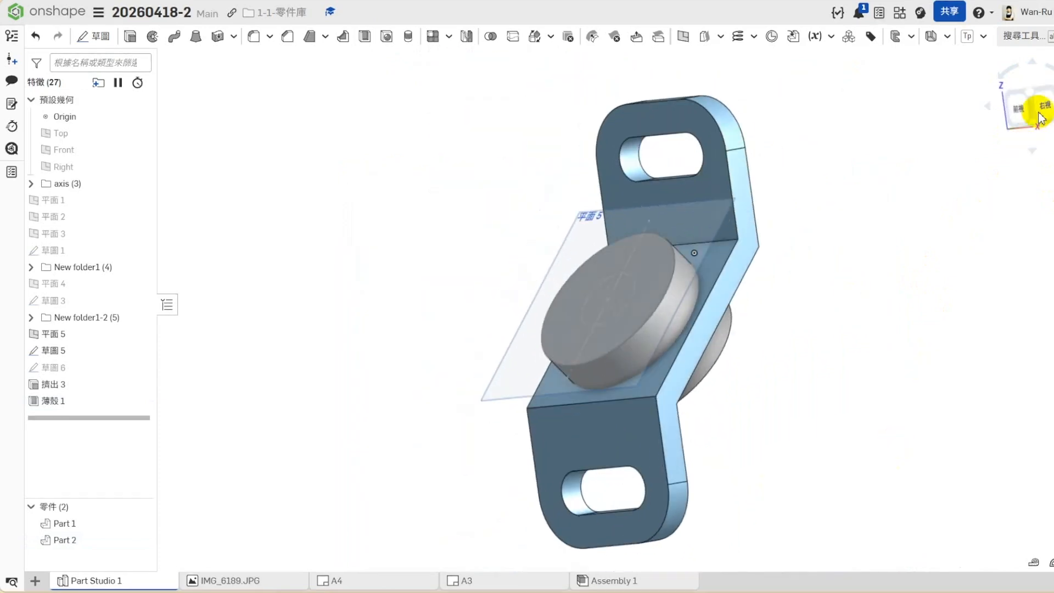
right_click_drag(900, 379, 840, 346)
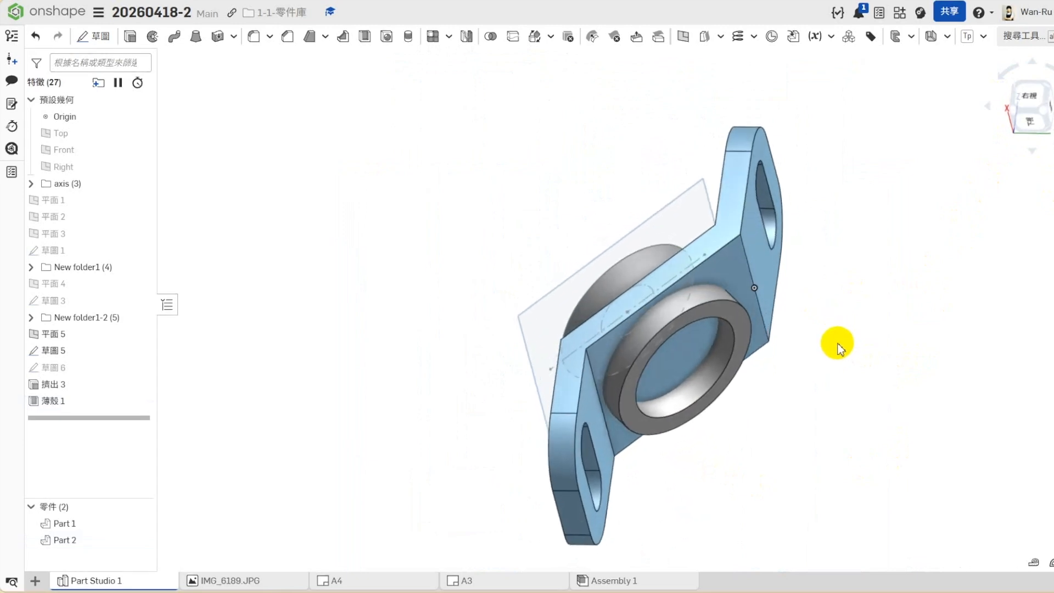
left_click(679, 377)
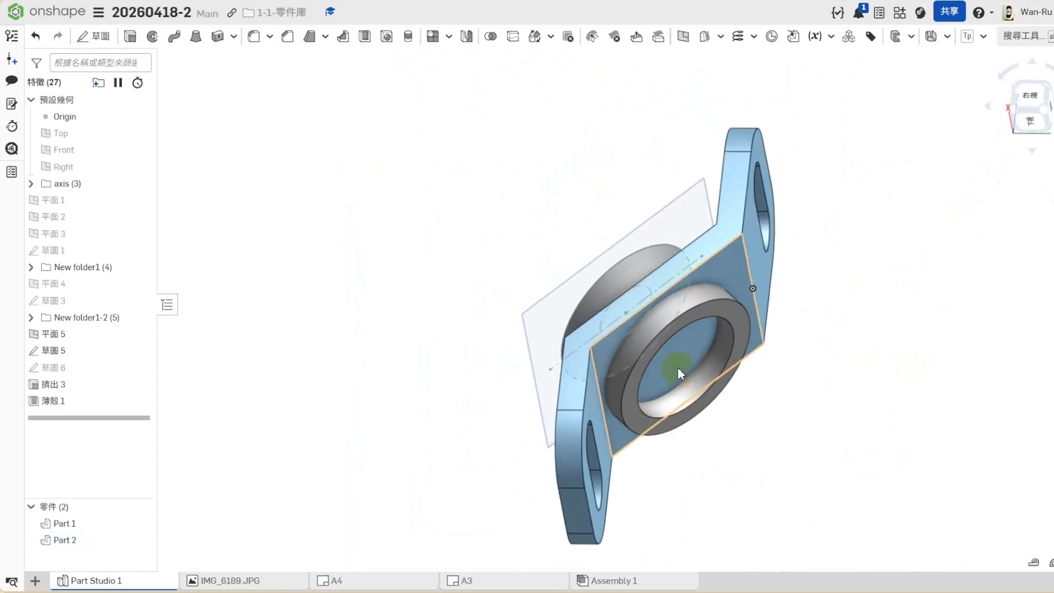
right_click_drag(683, 357, 741, 451)
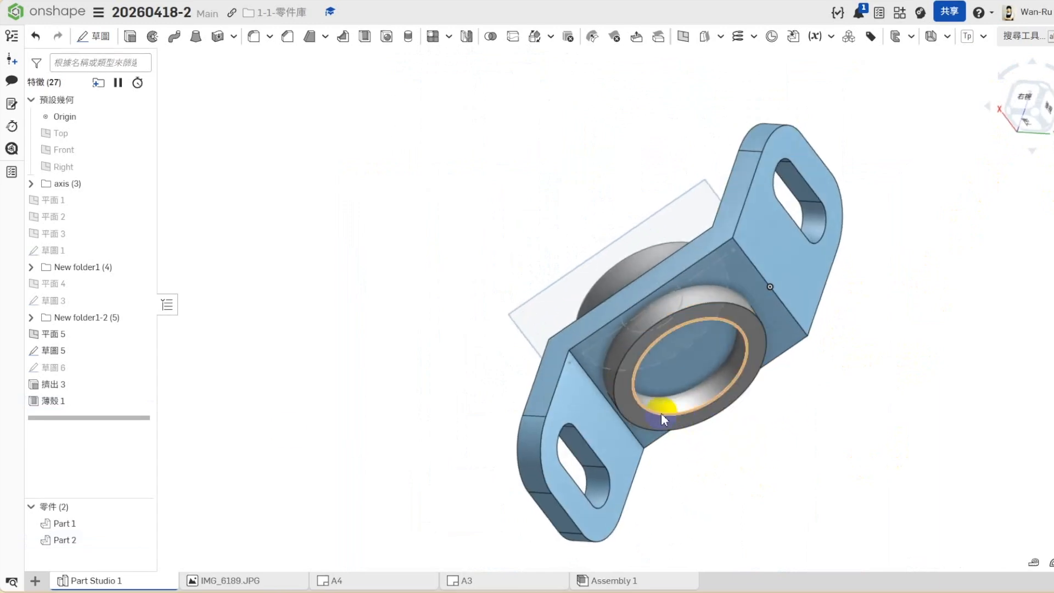
left_click(141, 522)
left_click_drag(103, 498, 105, 443)
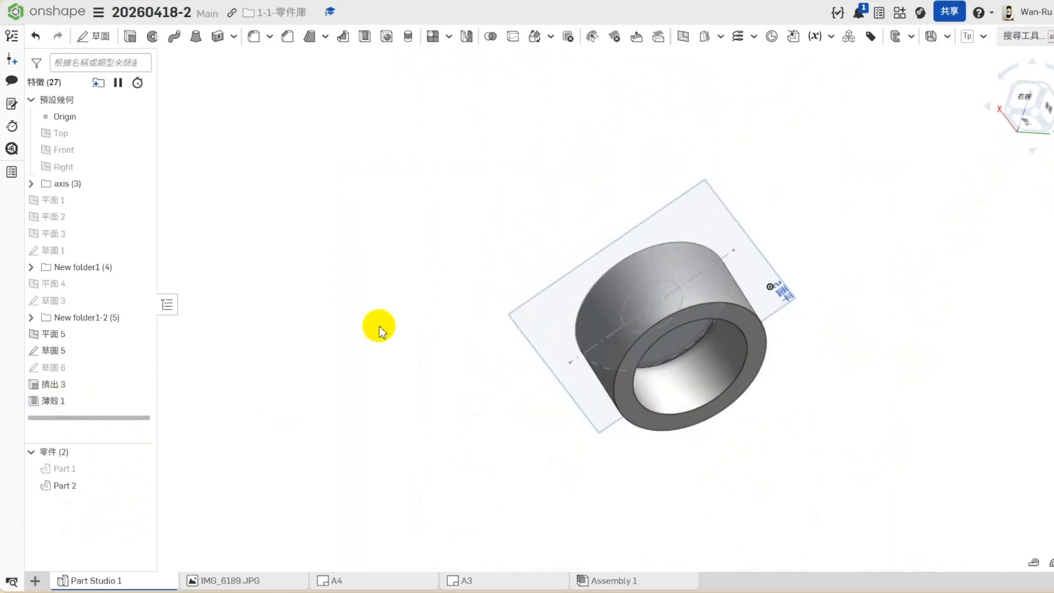
Step: Create an offset surface at 0 mm from the shelled cylinder's inner wall and inner bottom face
left_click(659, 38)
left_click(302, 139)
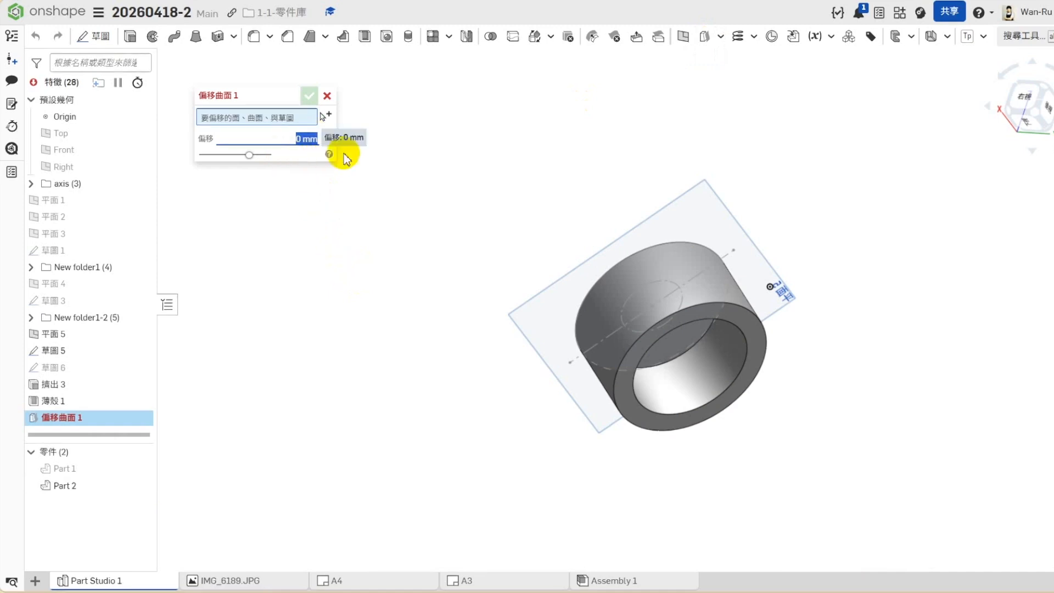
left_click(258, 126)
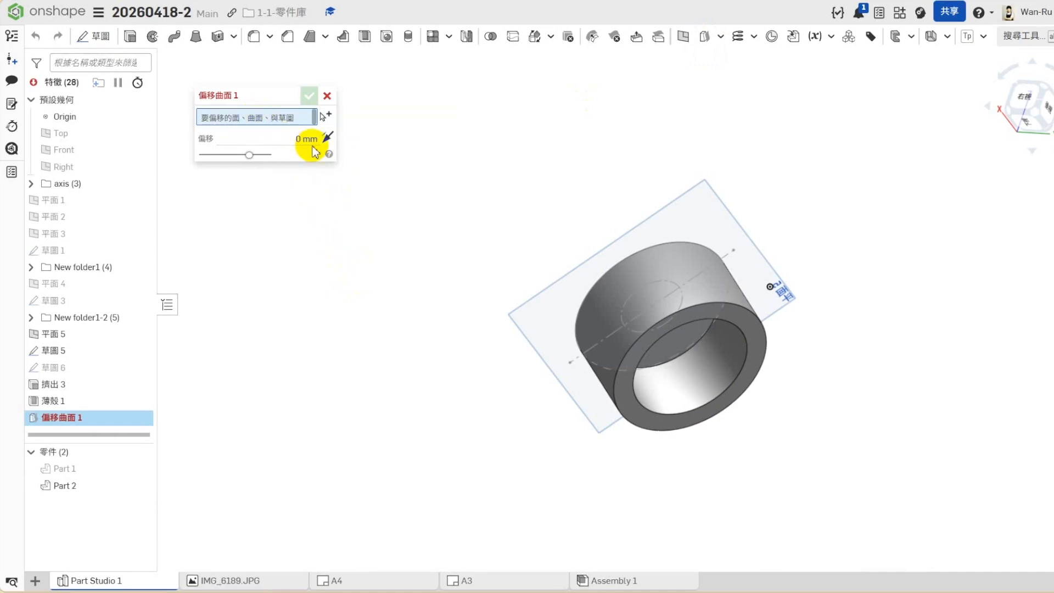
right_click_drag(417, 383, 378, 343)
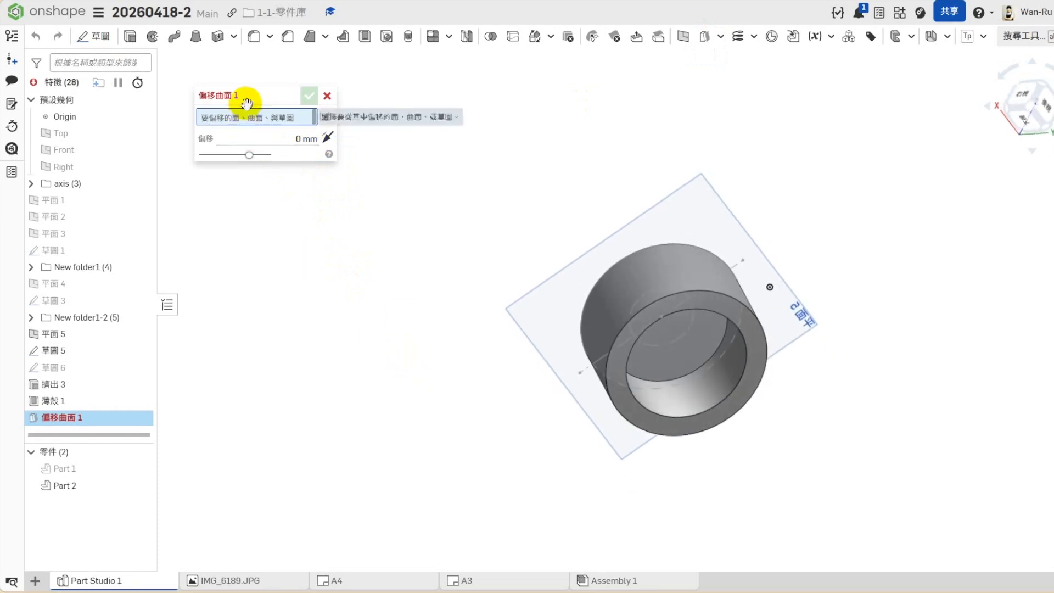
left_click(301, 141)
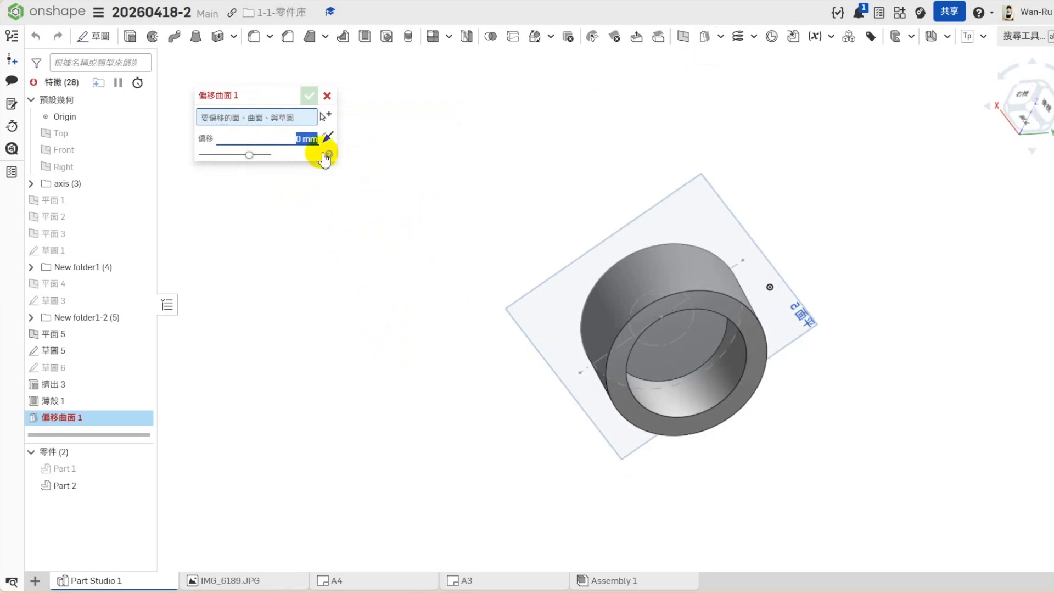
left_click(676, 379)
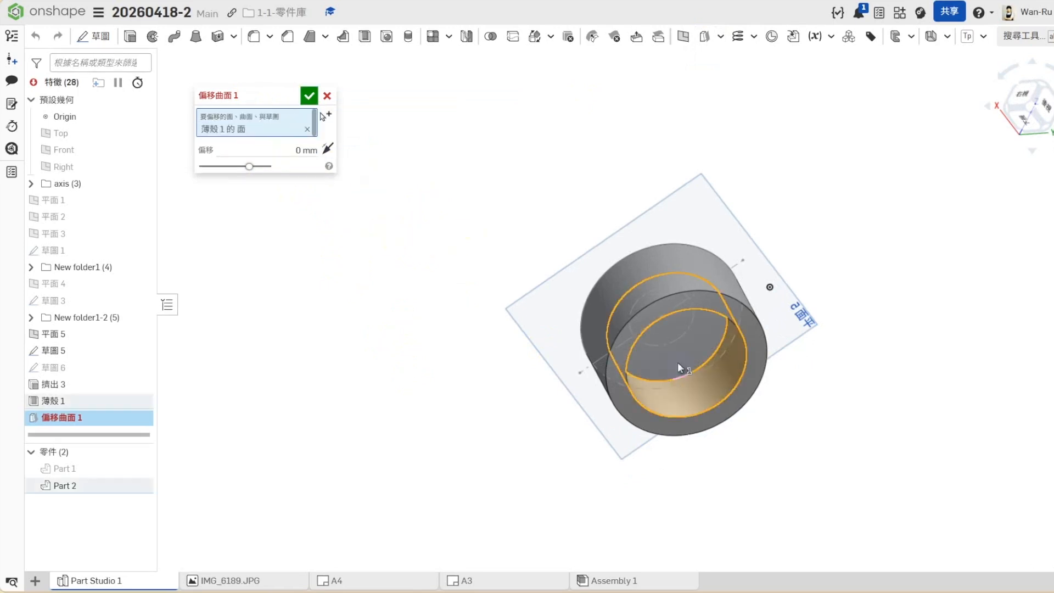
left_click(677, 359)
left_click(305, 100)
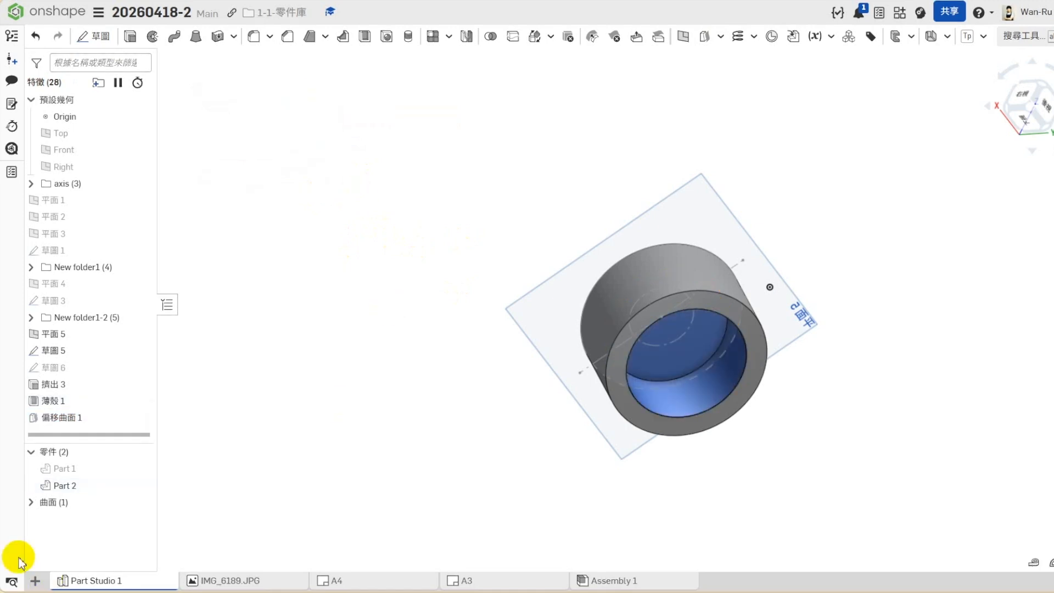
Step: Expand the list of surfaces and hide the shelled cylinder body, leaving the offset surface displayed
left_click(32, 502)
left_click(70, 520)
left_click(371, 522)
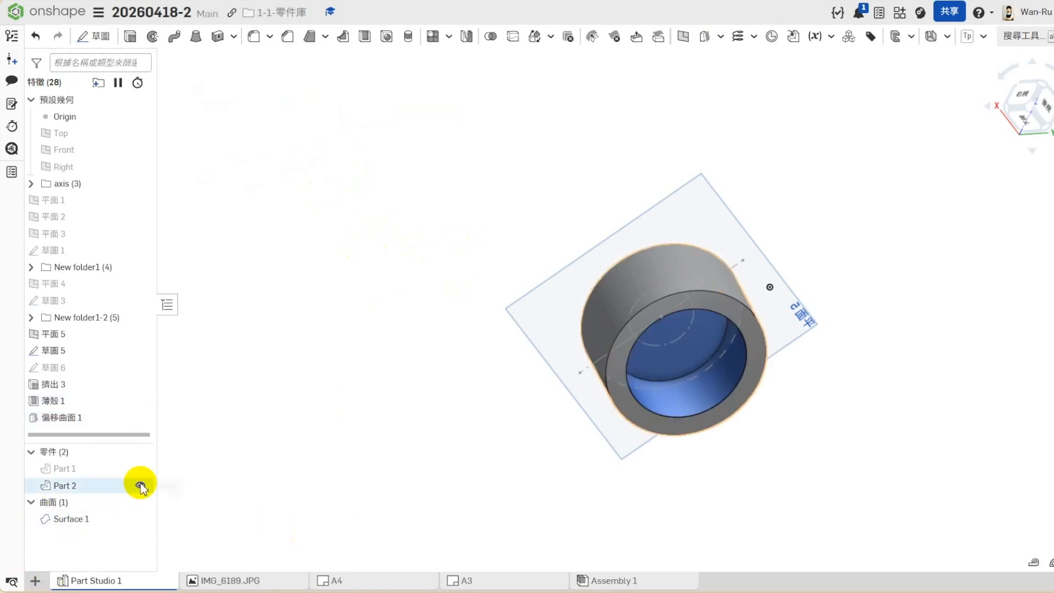
left_click(140, 485)
right_click_drag(353, 473, 285, 492)
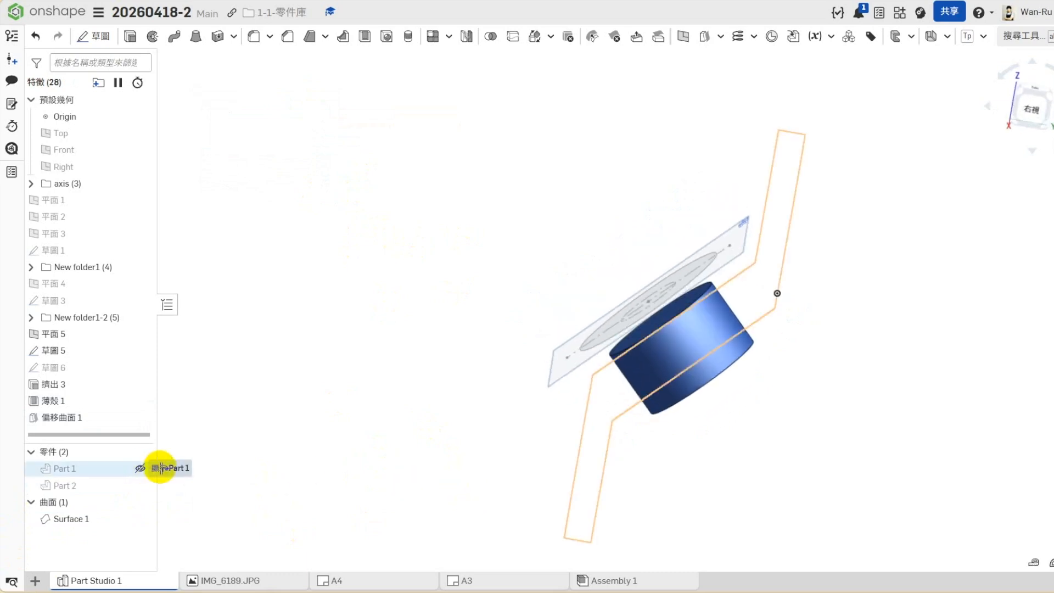
Step: Show the bent bracket body again together with the offset surface
left_click(140, 467)
right_click_drag(353, 428, 659, 376)
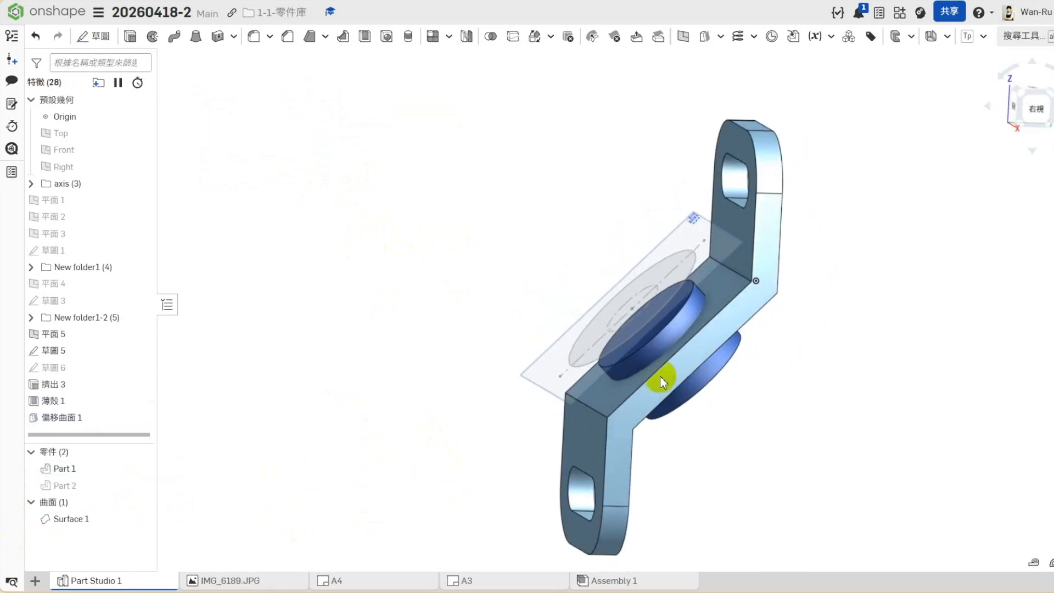
right_click_drag(799, 426, 553, 108)
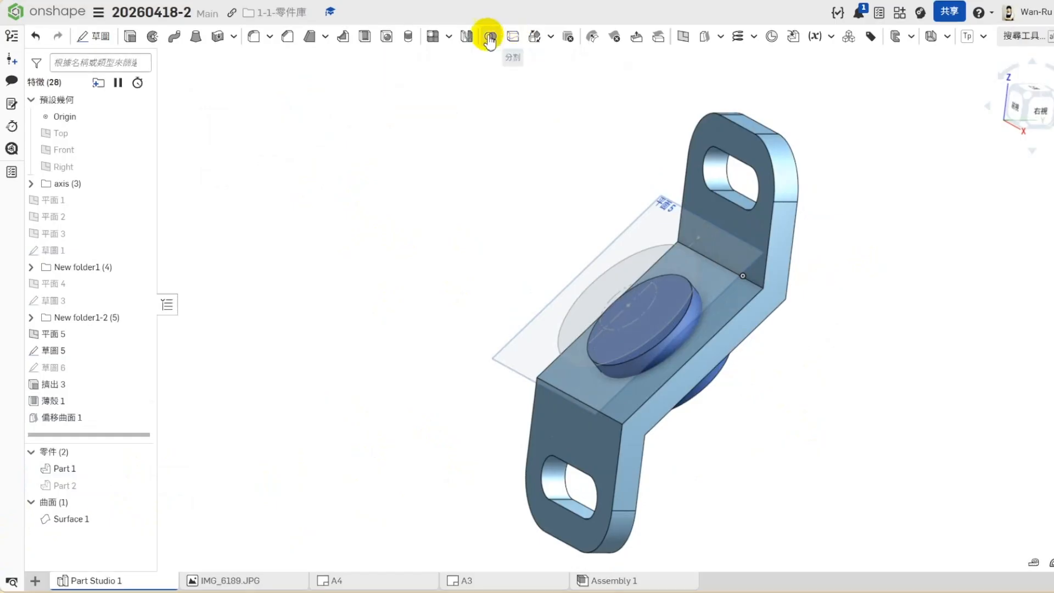
Step: Split the bent bracket with the offset surface, keeping only the bracket side and discarding the piece inside the surface
left_click(513, 35)
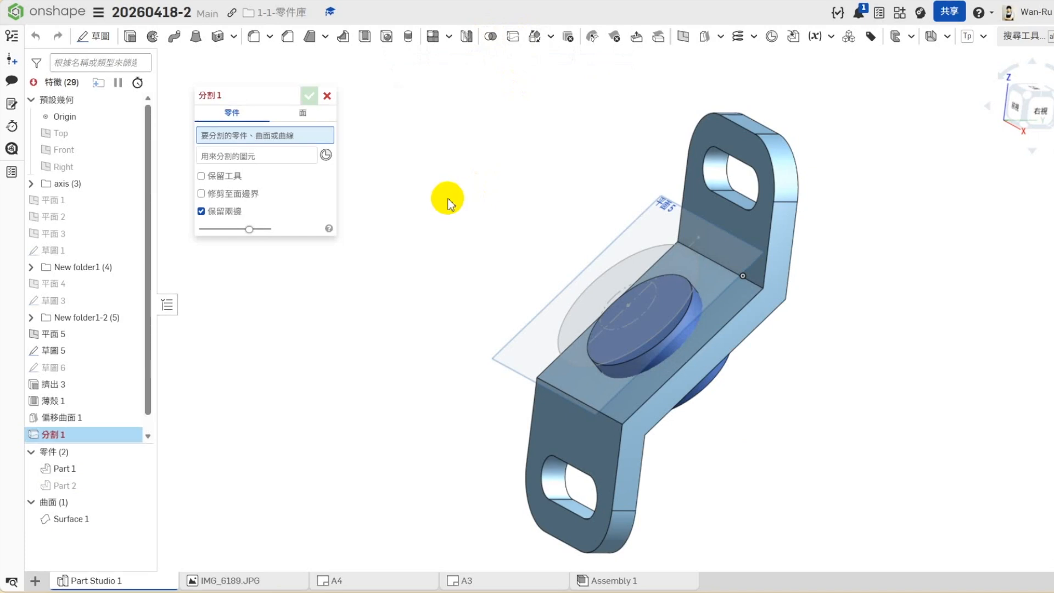
left_click(767, 229)
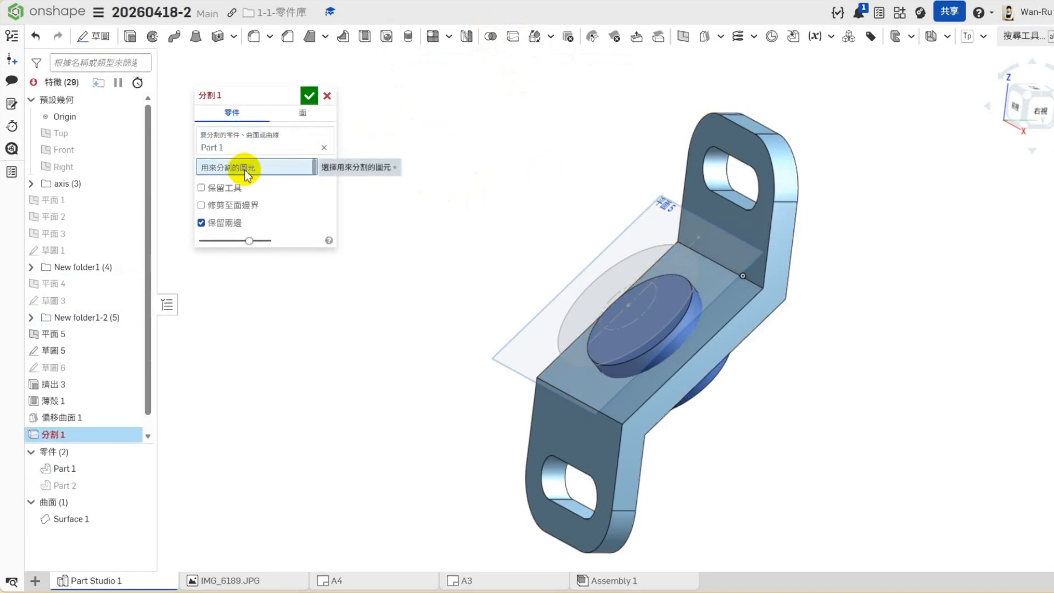
left_click(79, 520)
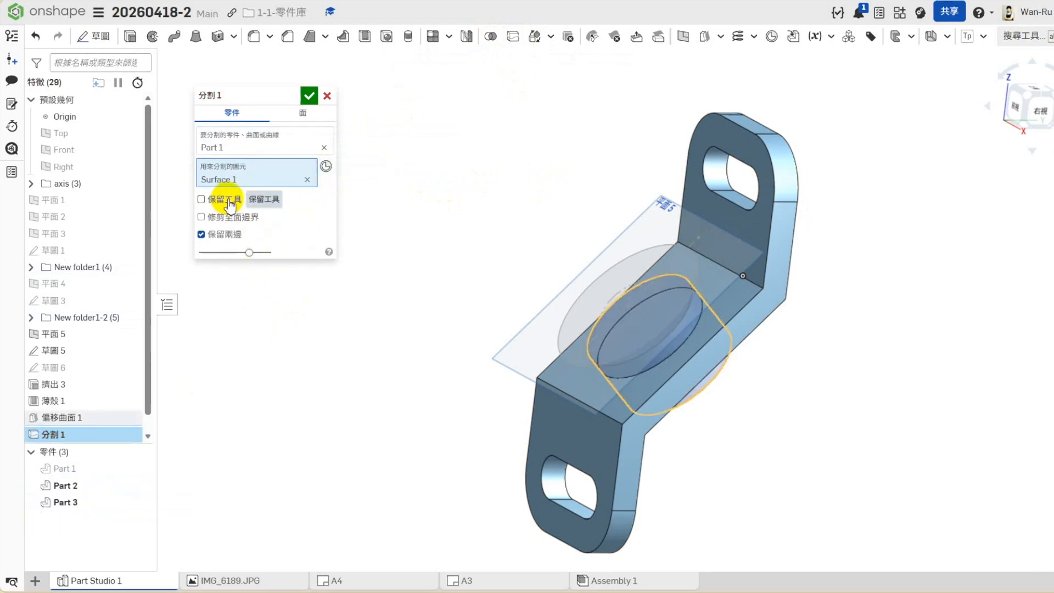
left_click(227, 235)
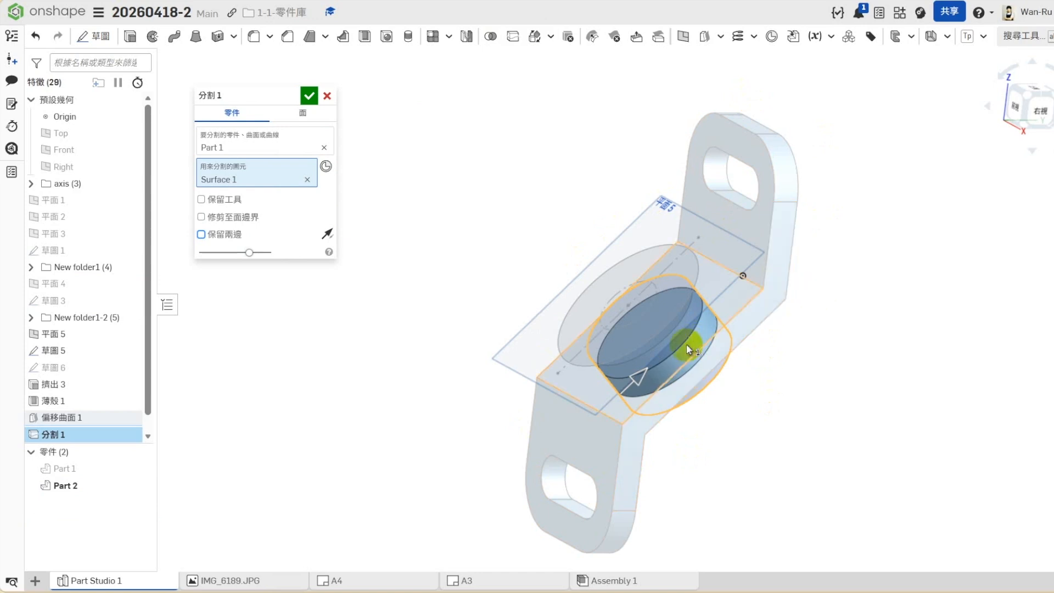
left_click(329, 235)
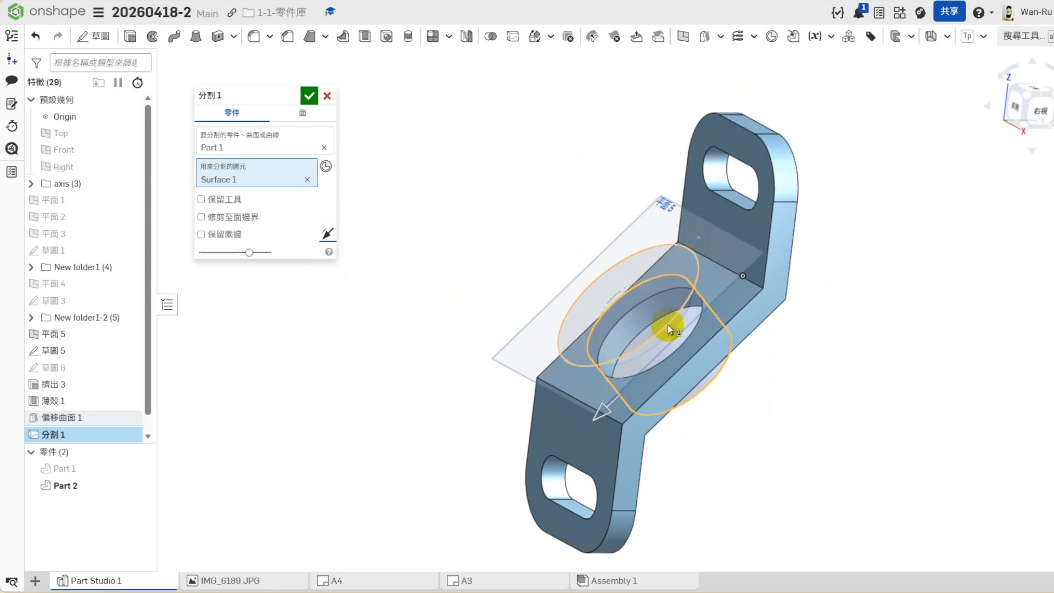
left_click(309, 96)
Step: Show the hidden shelled cylinder body in the opening of the bracket
right_click_drag(371, 336, 346, 348)
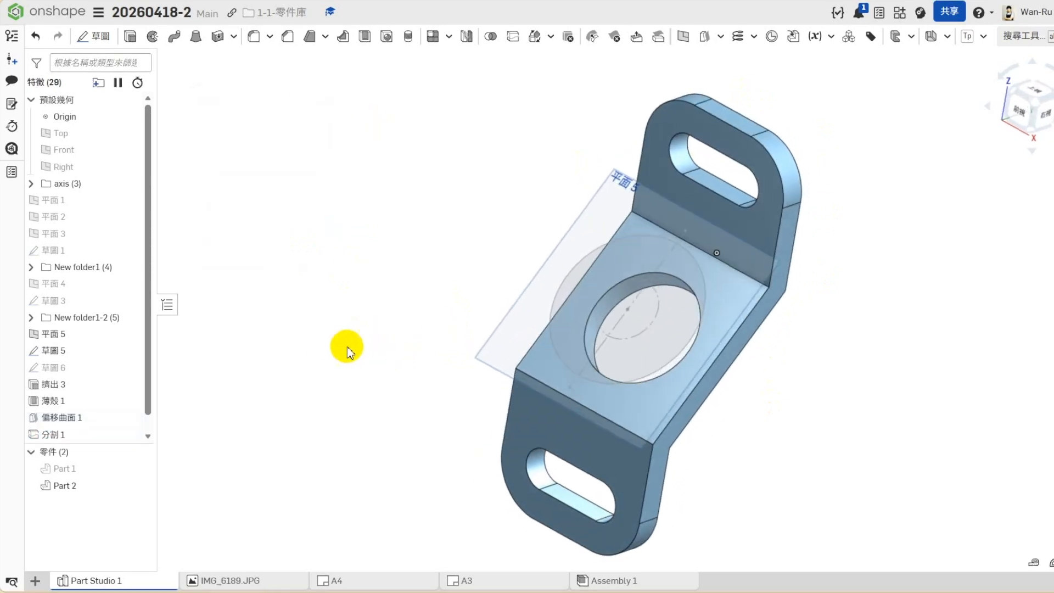
left_click(140, 468)
right_click_drag(228, 457, 272, 473)
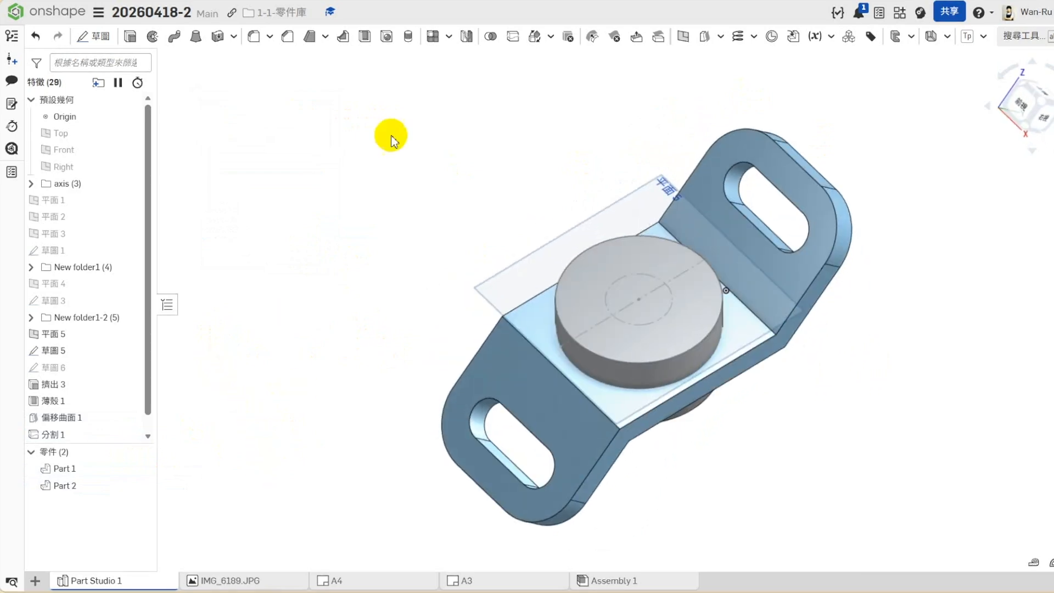
left_click(490, 37)
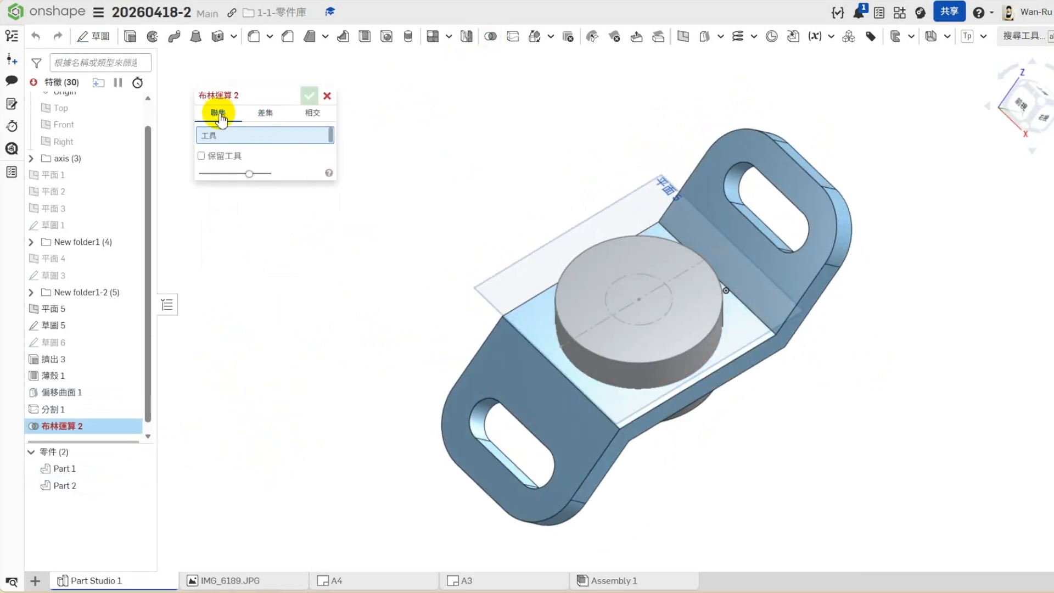
left_click(596, 418)
left_click(571, 316)
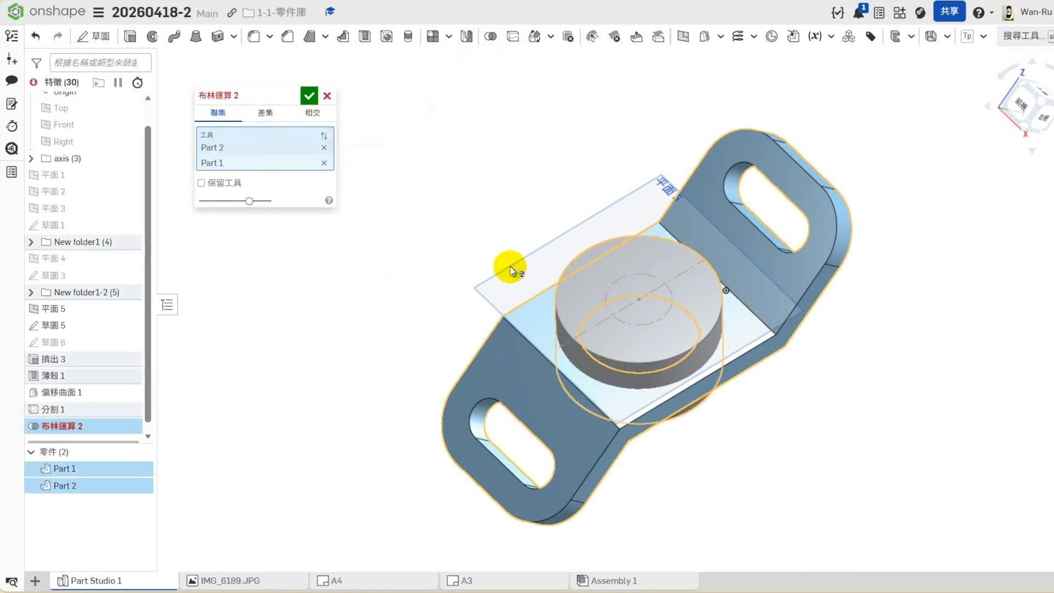
left_click(326, 97)
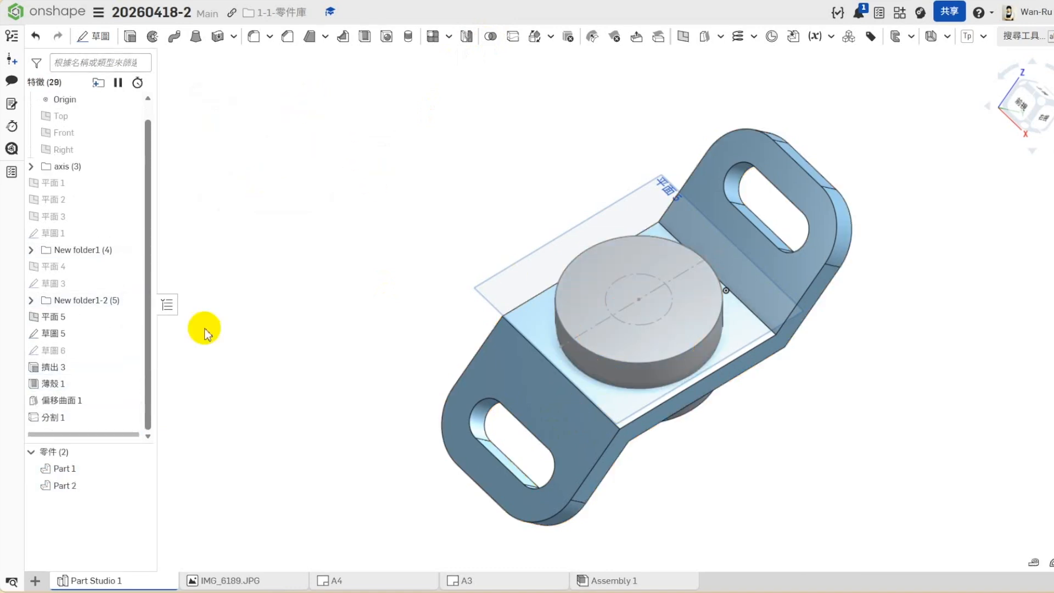
Step: Unite the bent bracket and the shelled cylinder into one part with a Boolean union
left_click(491, 36)
left_click(584, 400)
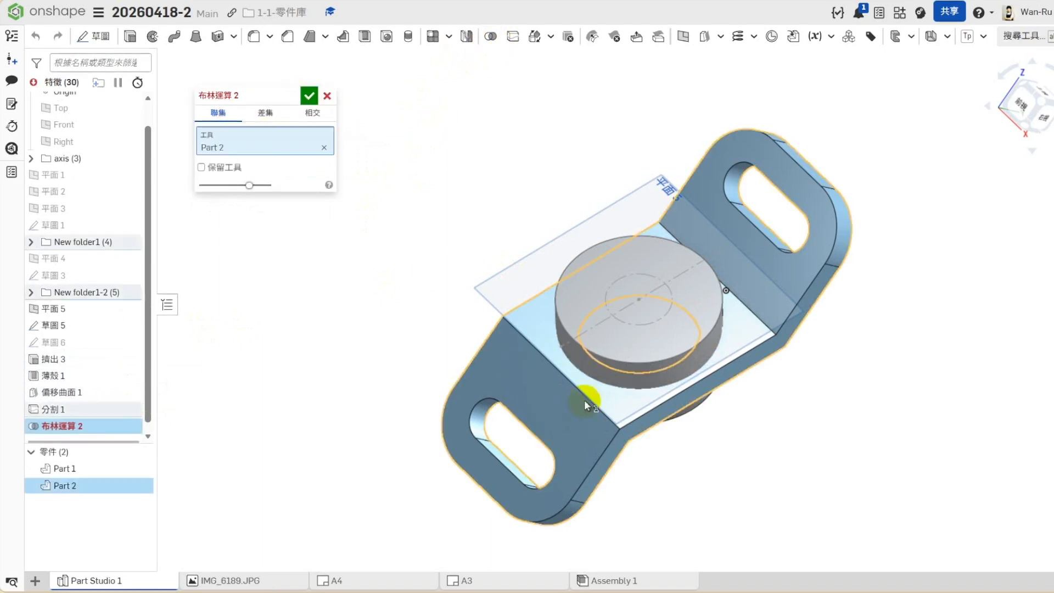
left_click(620, 344)
left_click(309, 96)
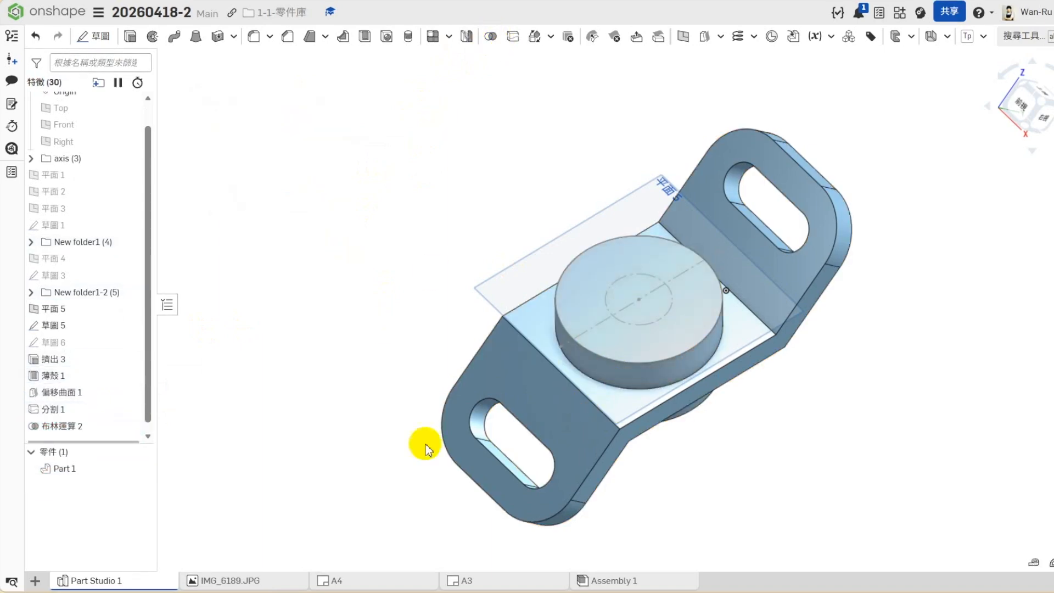
right_click_drag(401, 410, 875, 230)
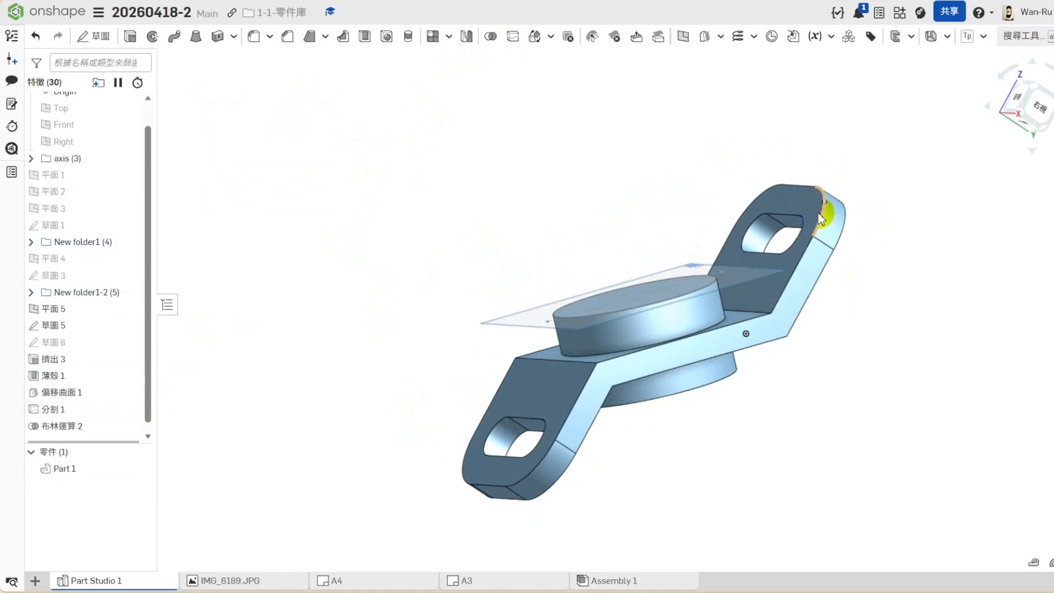
Step: Start a sketch on 平面 5 and project the 30 mm construction circle at the boss centre into it
left_click(1032, 150)
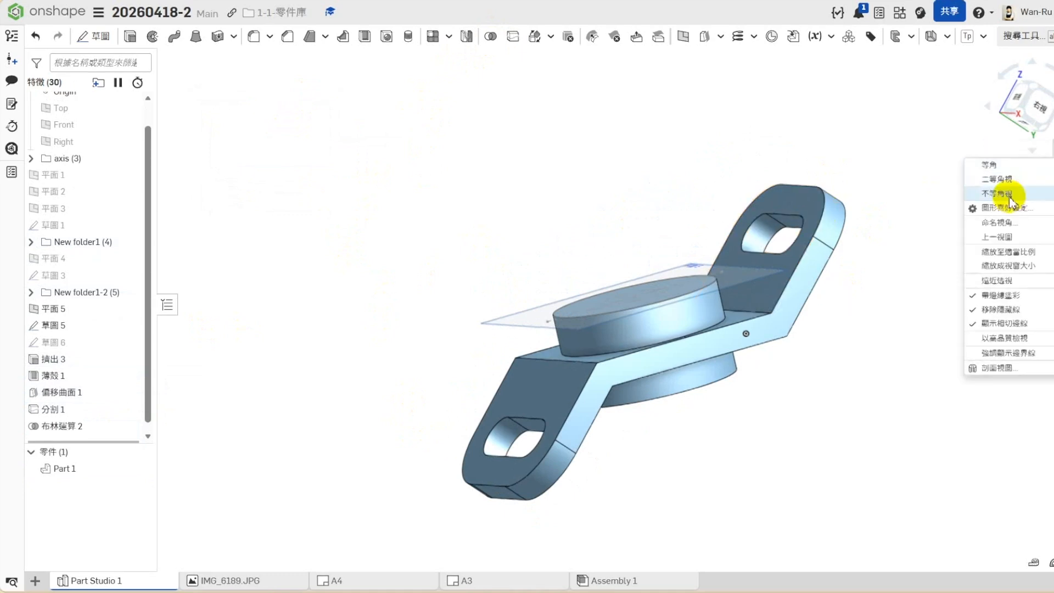
left_click(1028, 198)
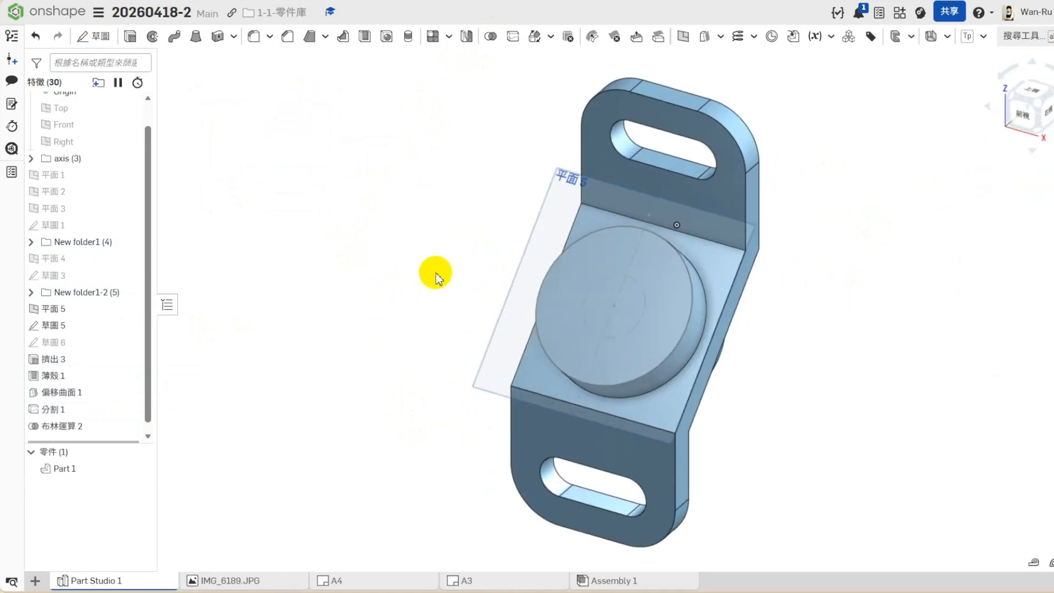
left_click(553, 223)
right_click(549, 220)
left_click(565, 265)
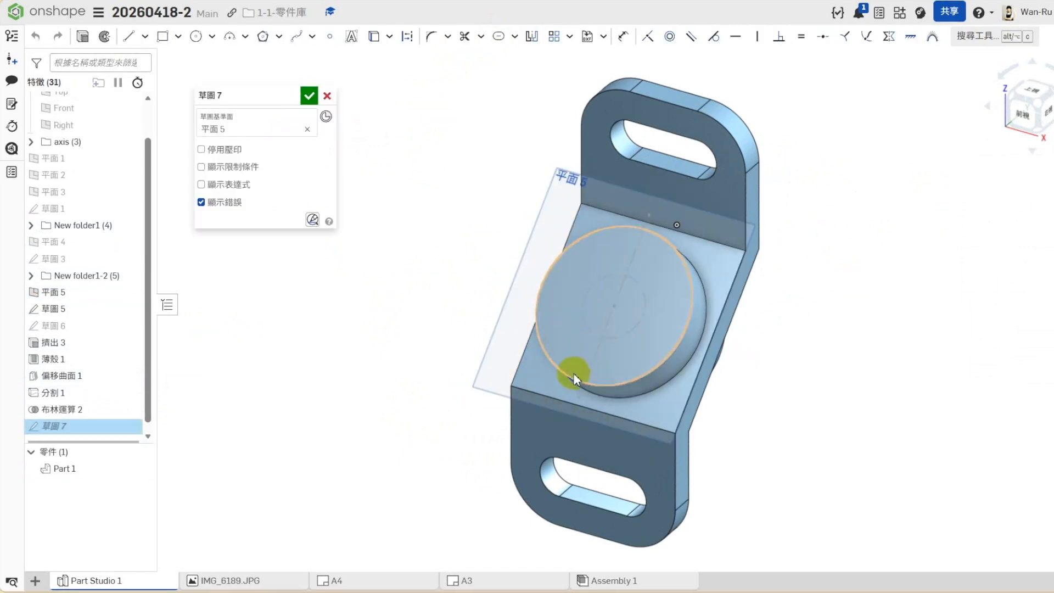
left_click(585, 324)
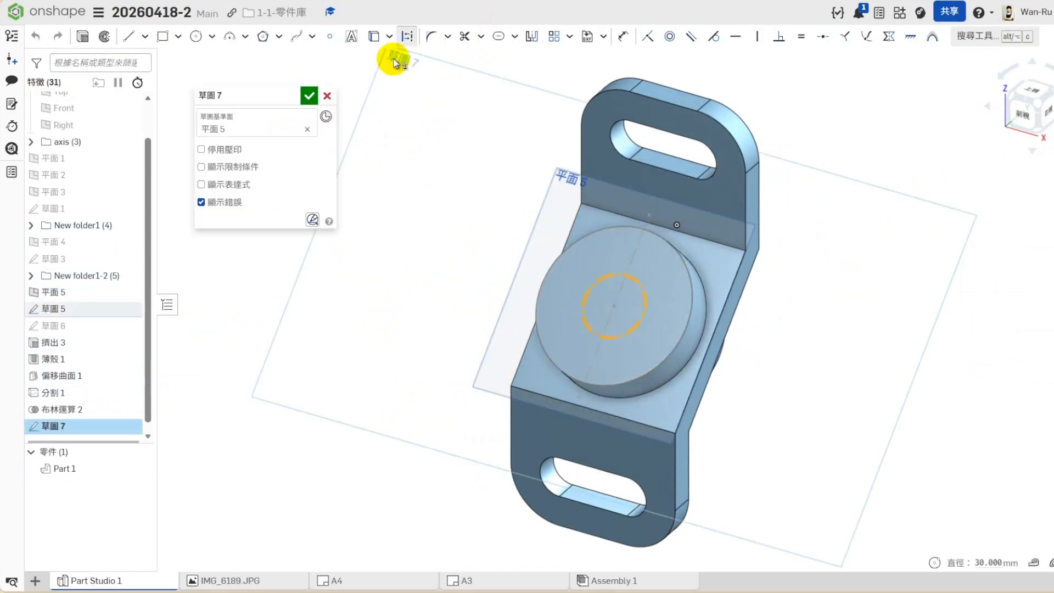
left_click(362, 37)
left_click(607, 315)
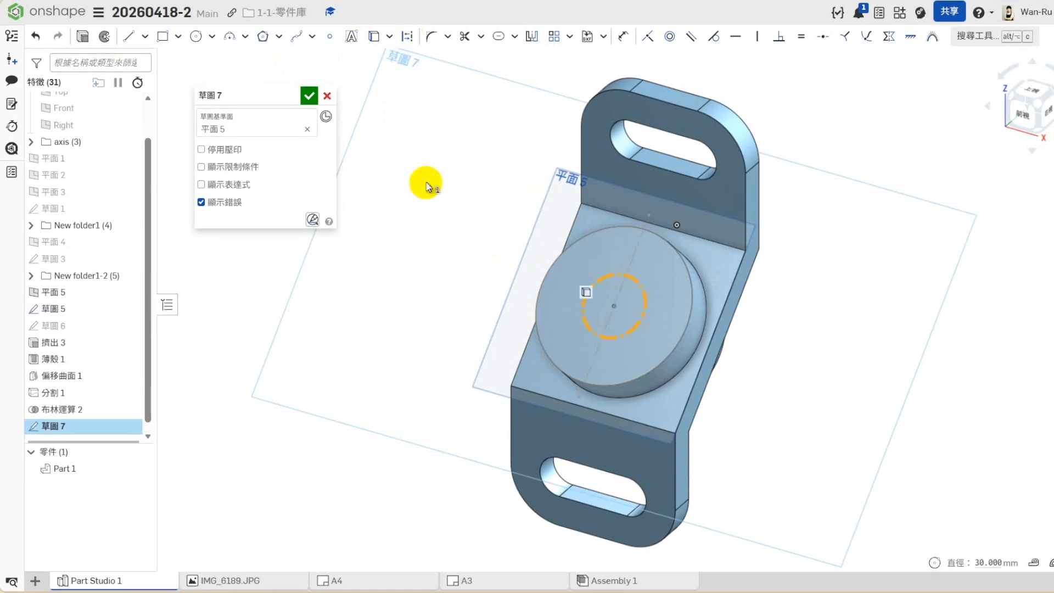
Step: Extrude the projected circle as a material removal to cut a round hole through the boss's closed end wall
left_click(82, 36)
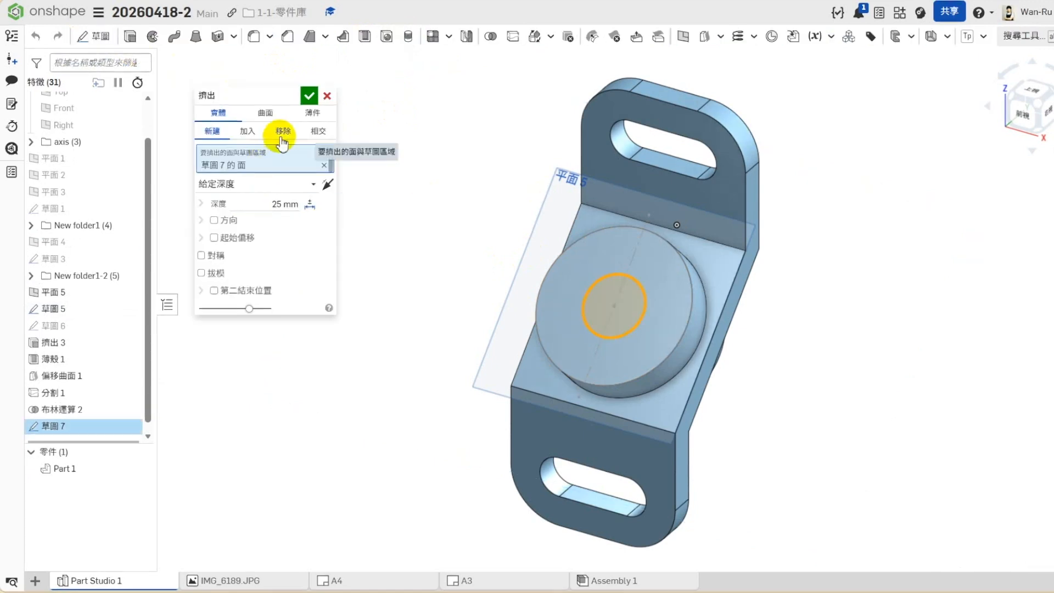
left_click(282, 132)
left_click(220, 184)
left_click(225, 222)
left_click(309, 97)
right_click_drag(413, 351, 880, 127)
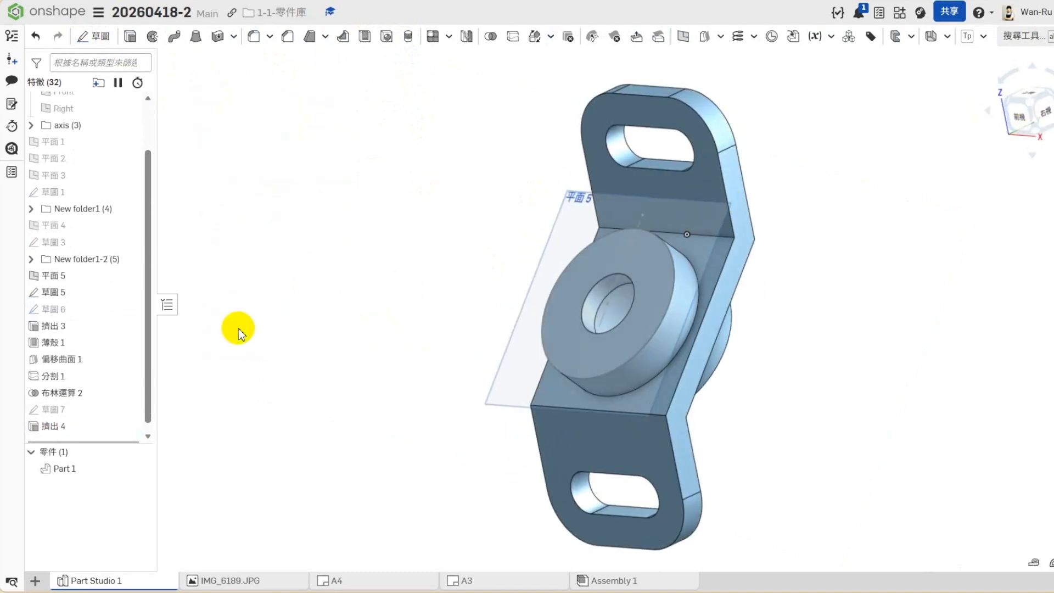
Step: Hide 草圖 5 and group 草圖 6, 擠出 3 and 薄殼 1 into a folder named New folder2
left_click(123, 292)
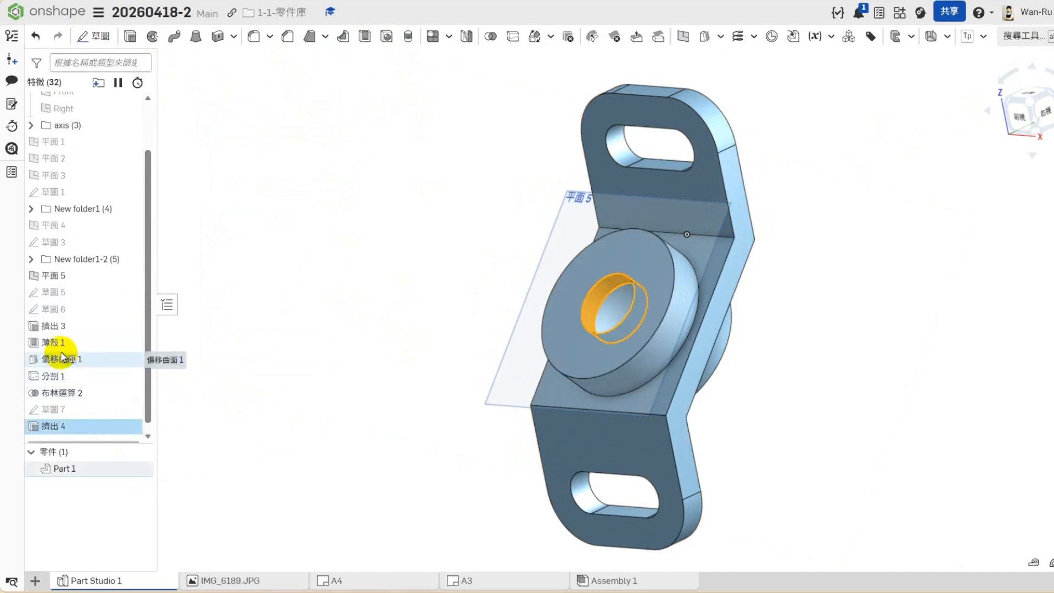
left_click(65, 338)
left_click(63, 311, "shift")
right_click(65, 314)
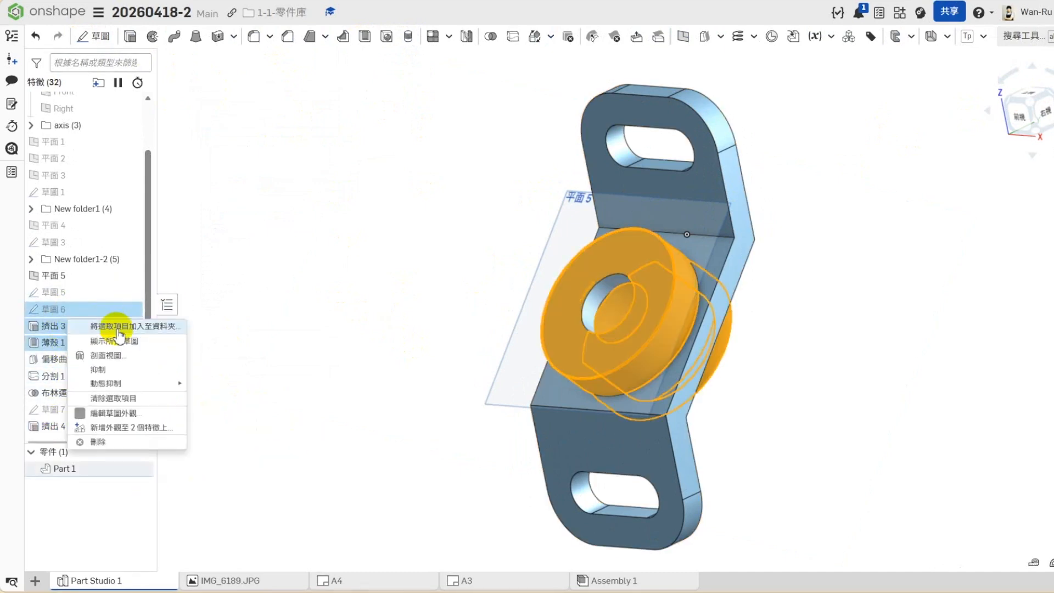
left_click(119, 325)
left_click(262, 333)
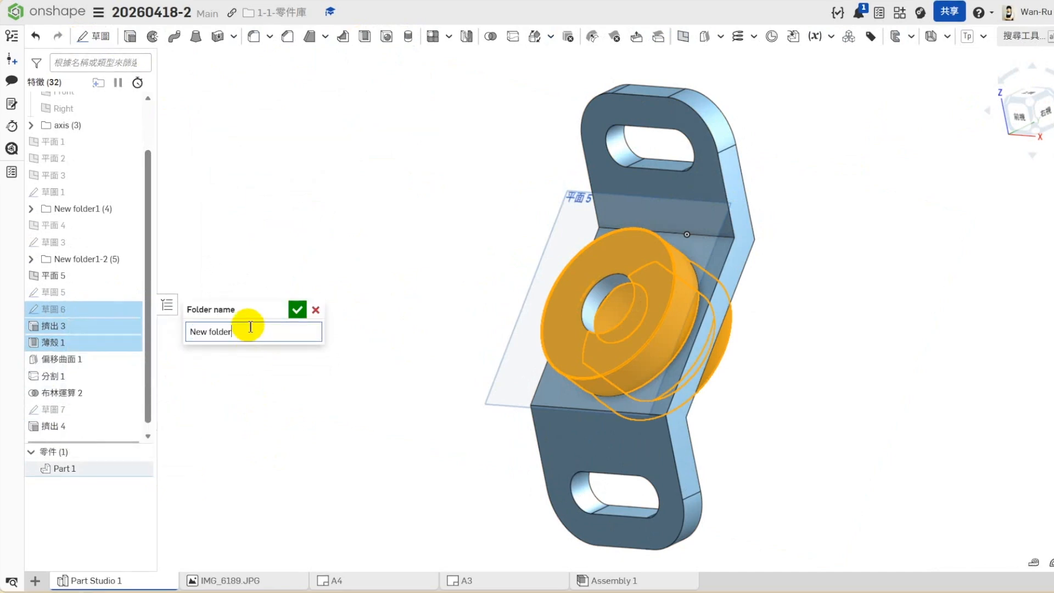
type("2")
key("Return")
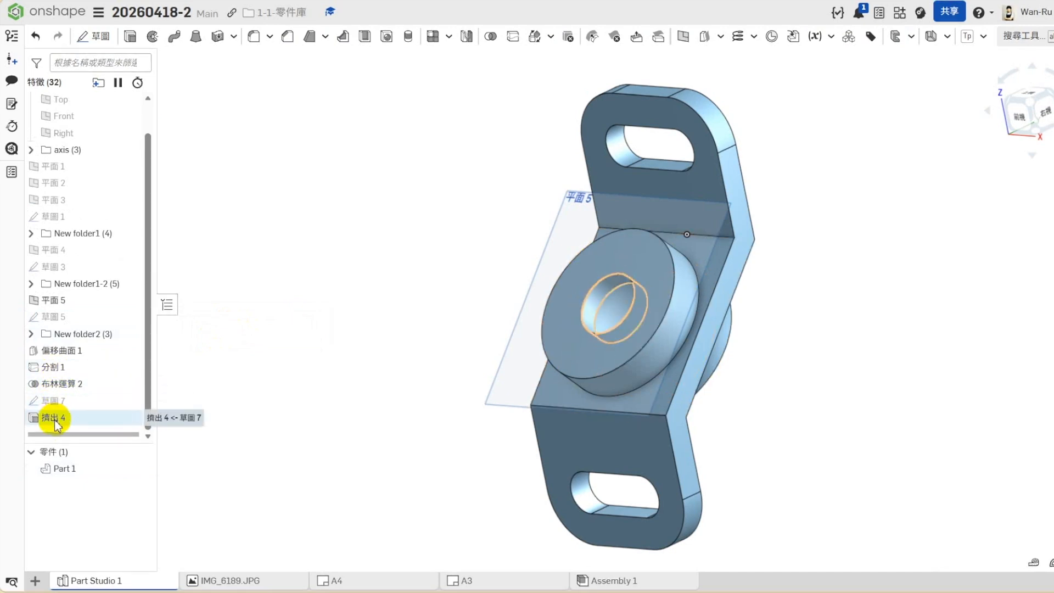
Step: Group the features from 分割 1 through 擠出 4 into a folder named New folder-2
left_click(58, 418)
left_click(62, 367, "shift")
right_click(64, 369)
left_click(121, 381)
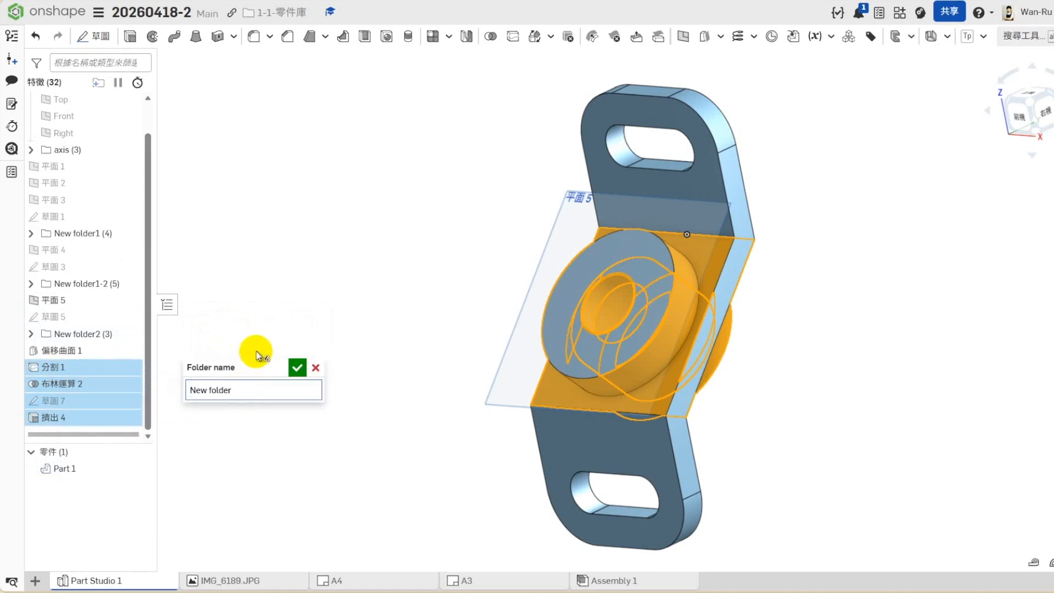
type("-2")
key("Return")
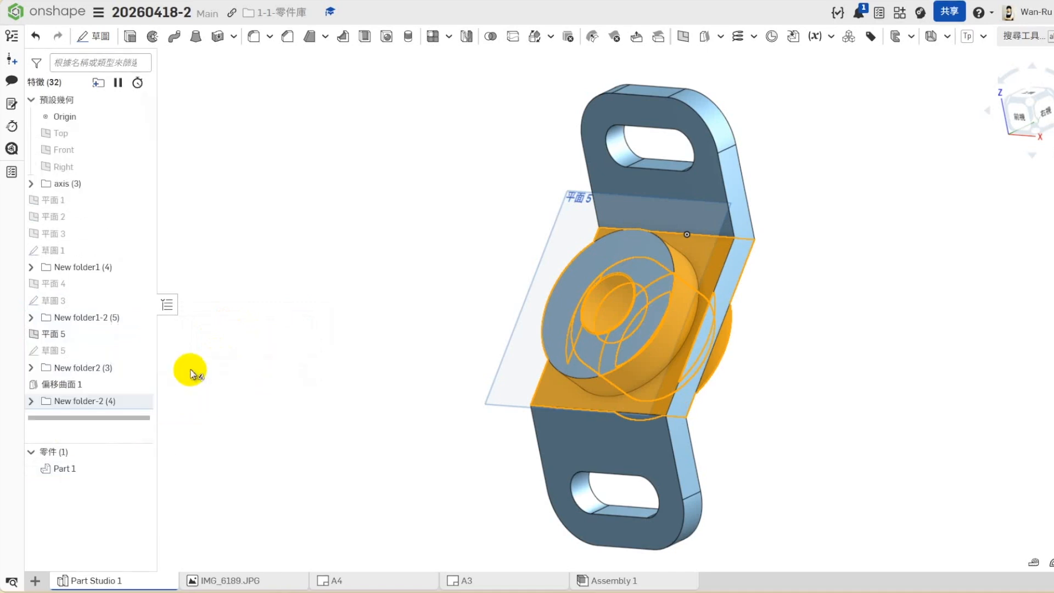
right_click(110, 409)
right_click(92, 407)
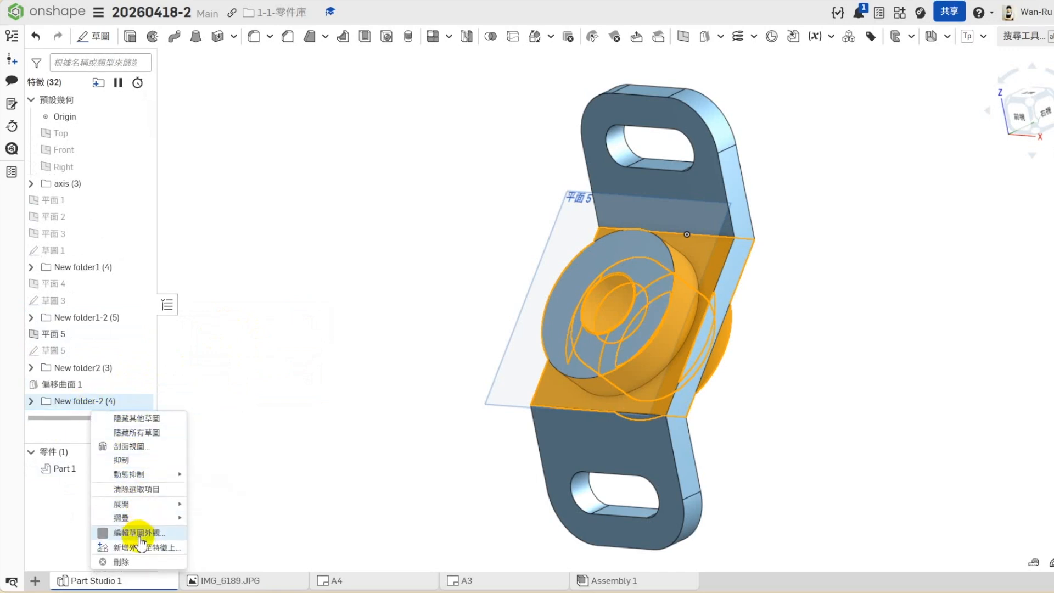
left_click(283, 470)
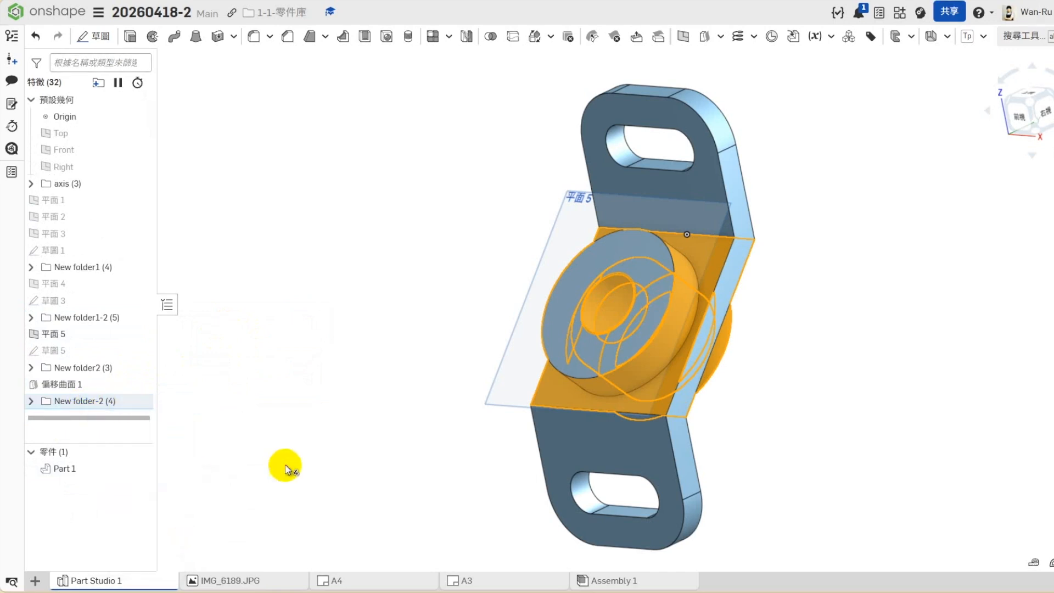
left_click(109, 404)
right_click(109, 406)
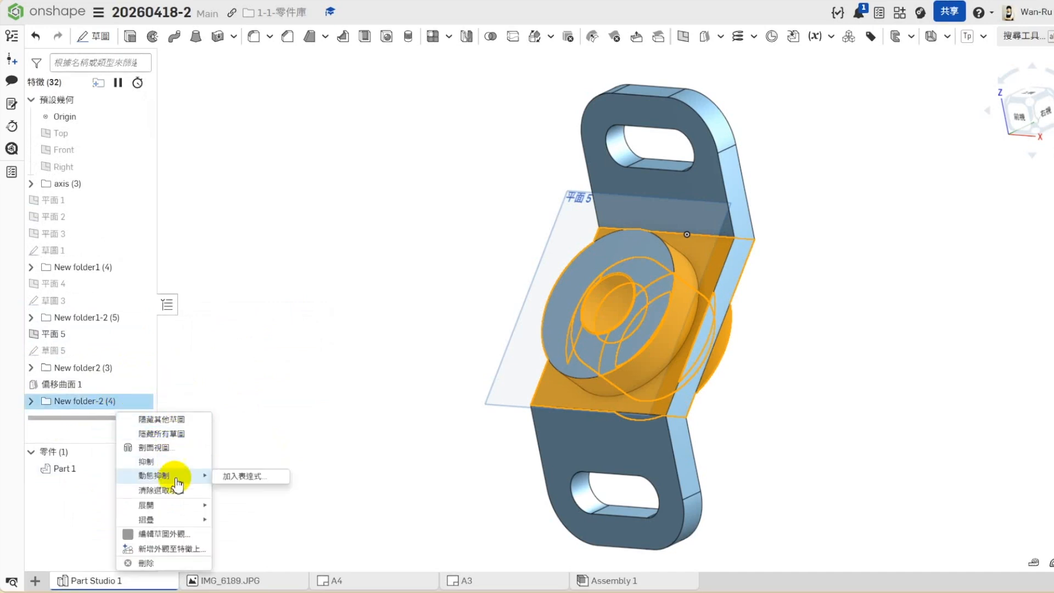
left_click(282, 477)
Step: Rename the folder New folder-2 as New folder2-2
right_click(90, 405)
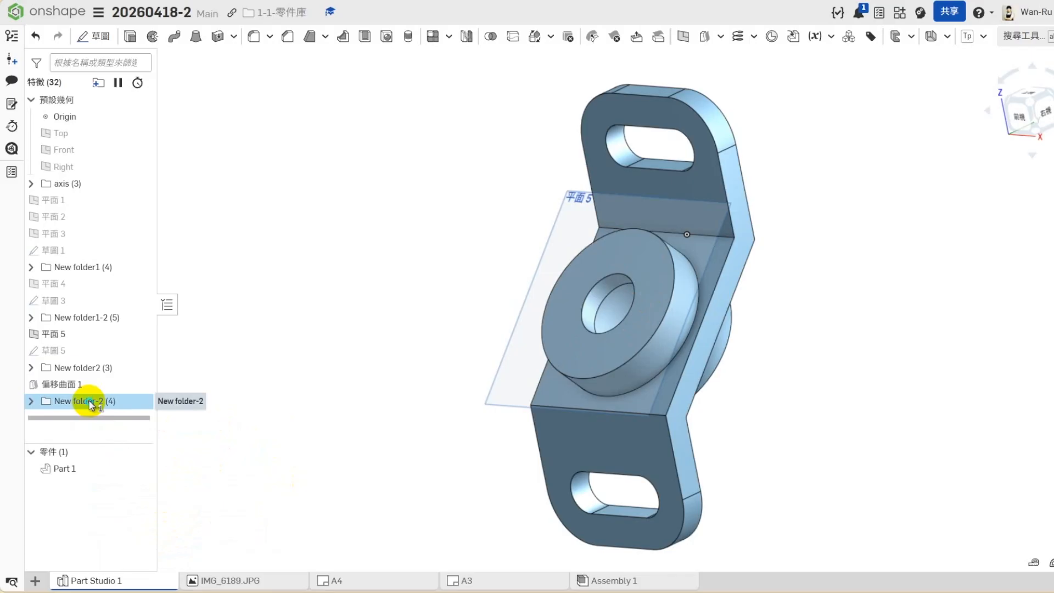
right_click(85, 401)
left_click(113, 414)
left_click(108, 402)
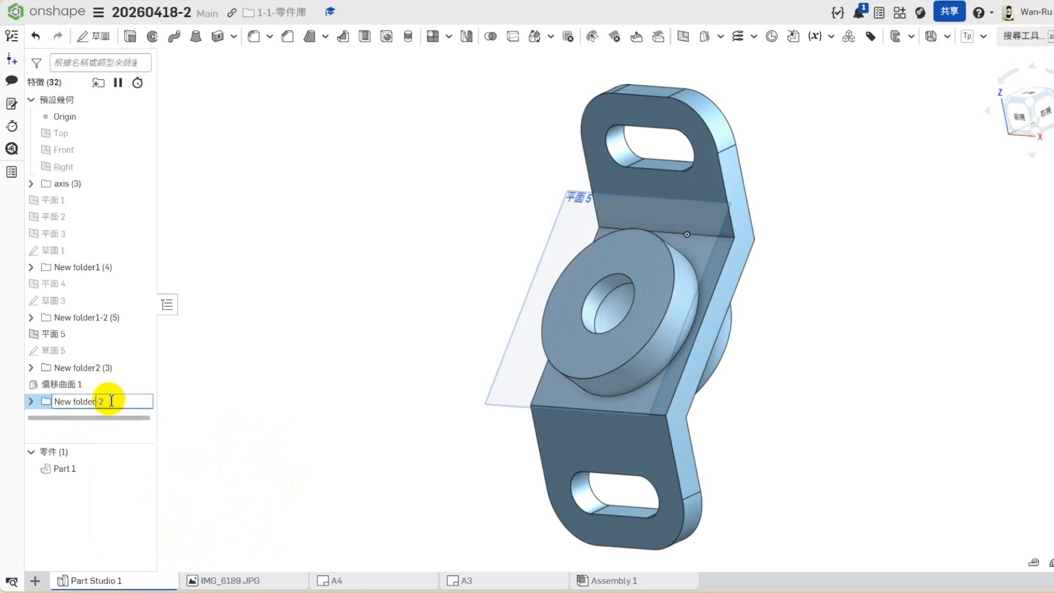
left_click(163, 341)
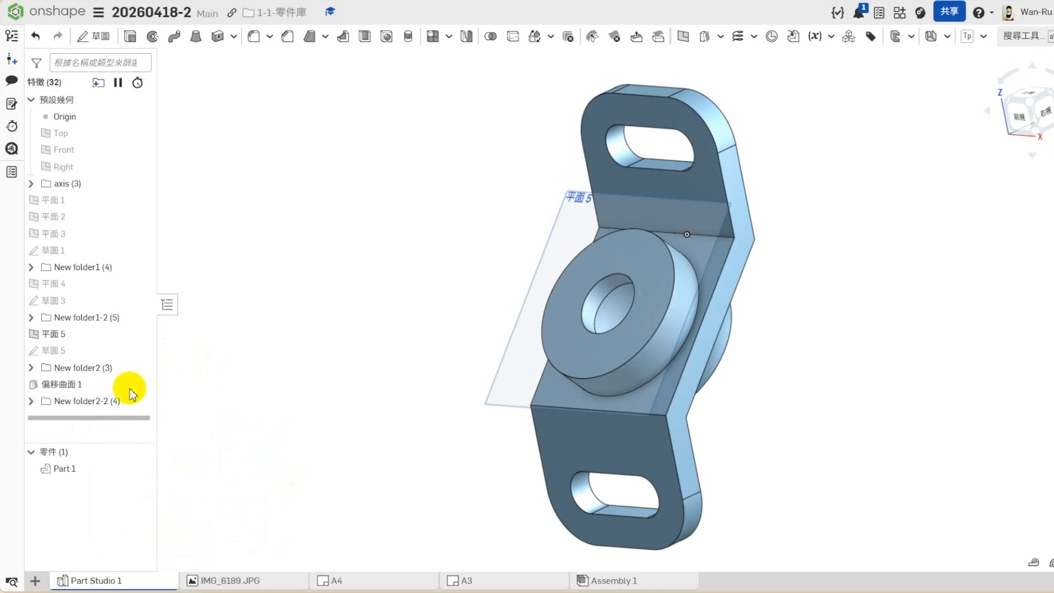
Step: Hide 平面 5 so that only the finished bracket is displayed
right_click(135, 403)
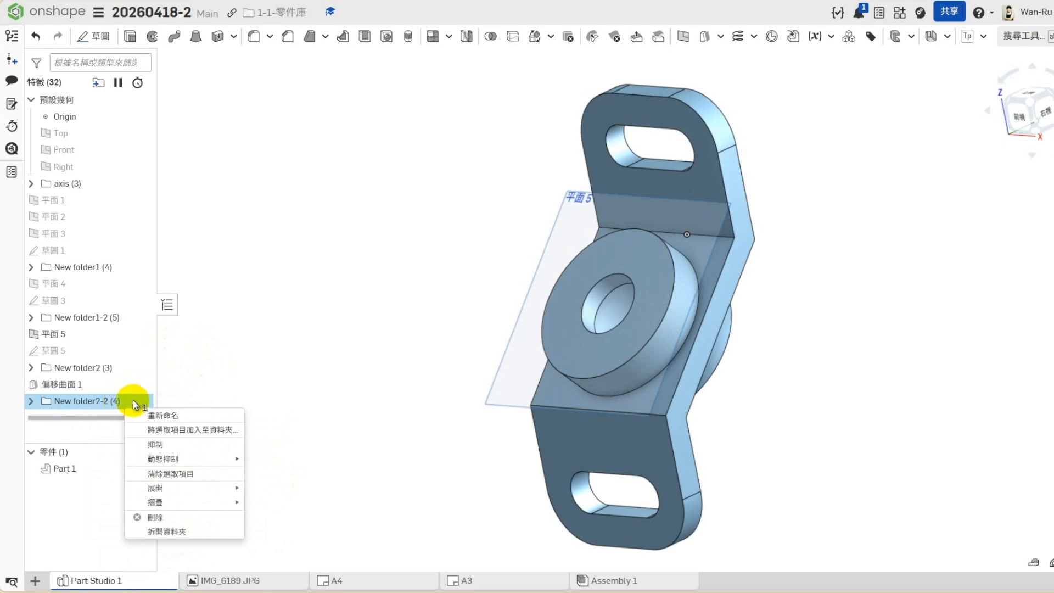
left_click(253, 365)
right_click_drag(309, 408, 379, 431)
left_click(1045, 103)
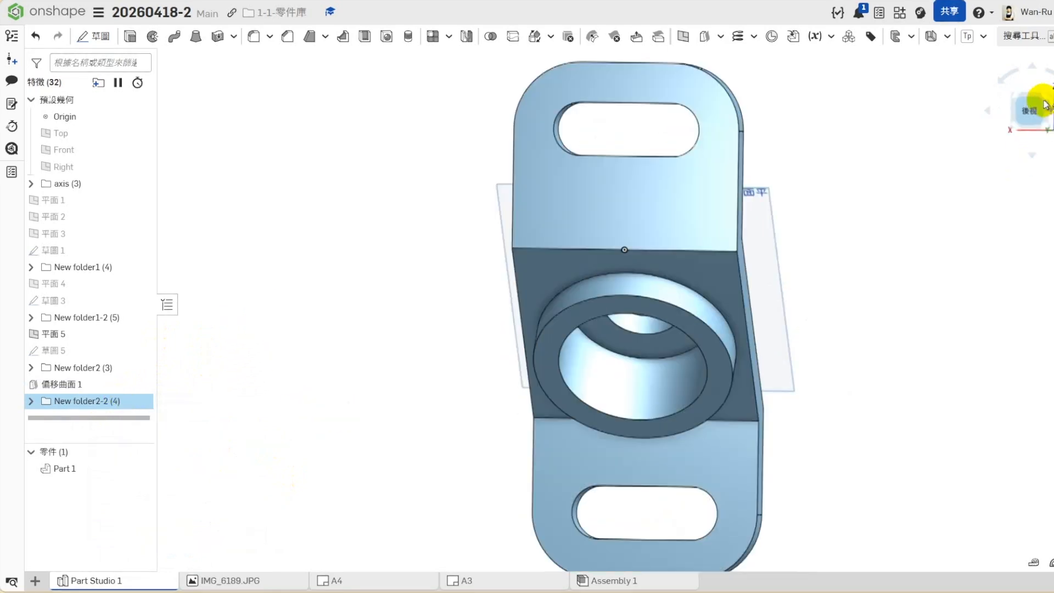
left_click(1050, 147)
left_click(1020, 199)
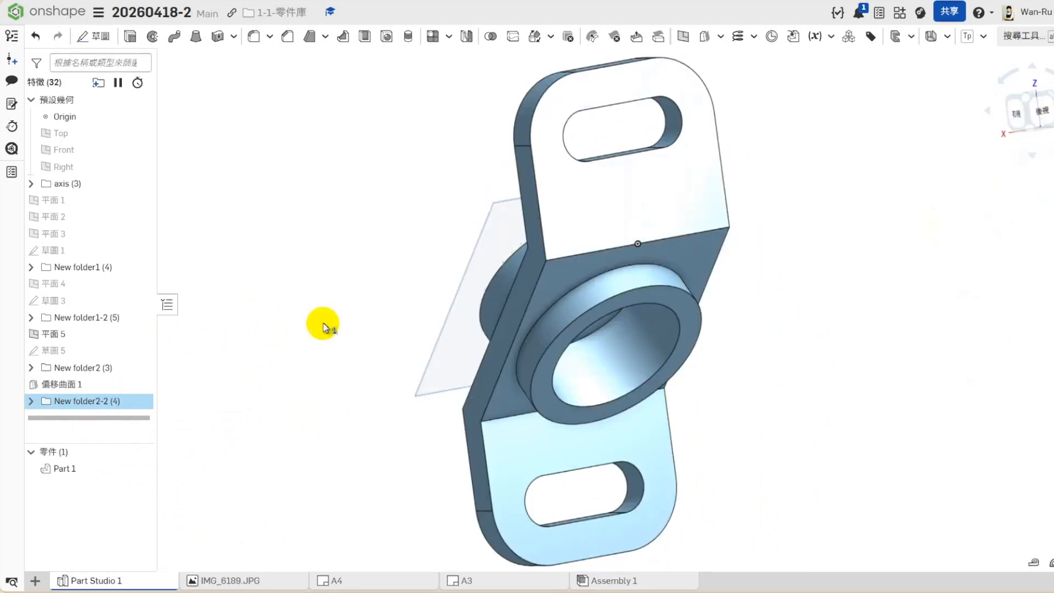
left_click(297, 296)
left_click(140, 332)
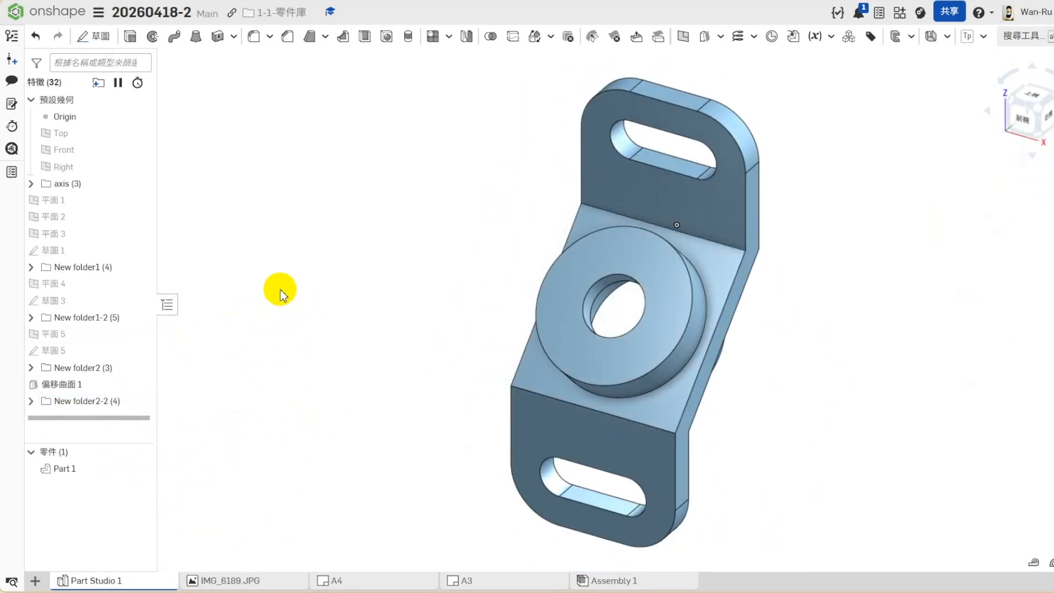
Step: Roll the feature history back to just after New folder1 and fillet the plate's two front bend edges with a 1 mm radius
left_click_drag(118, 417, 282, 274)
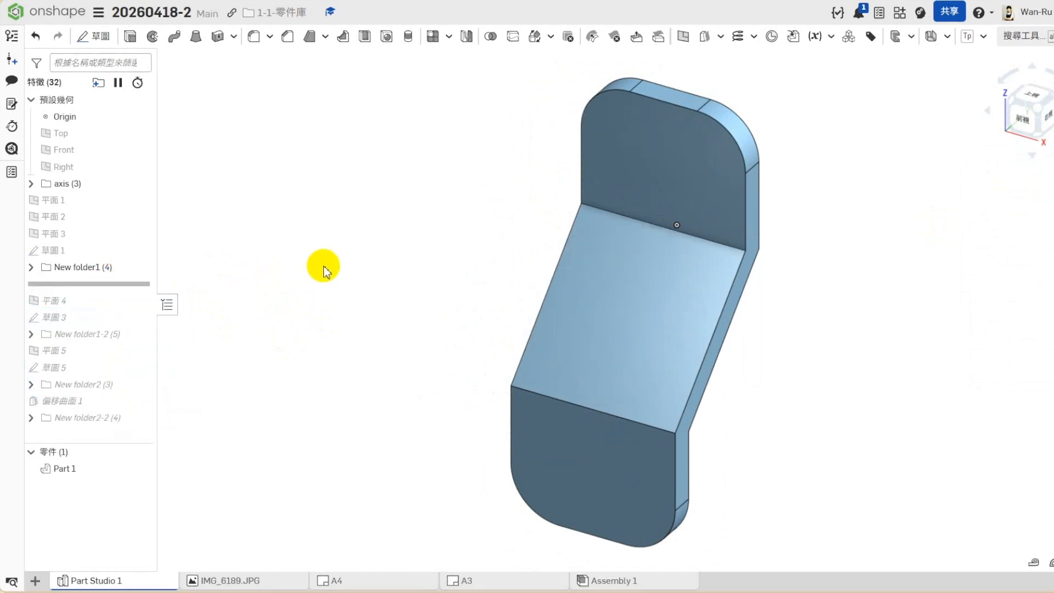
left_click(253, 36)
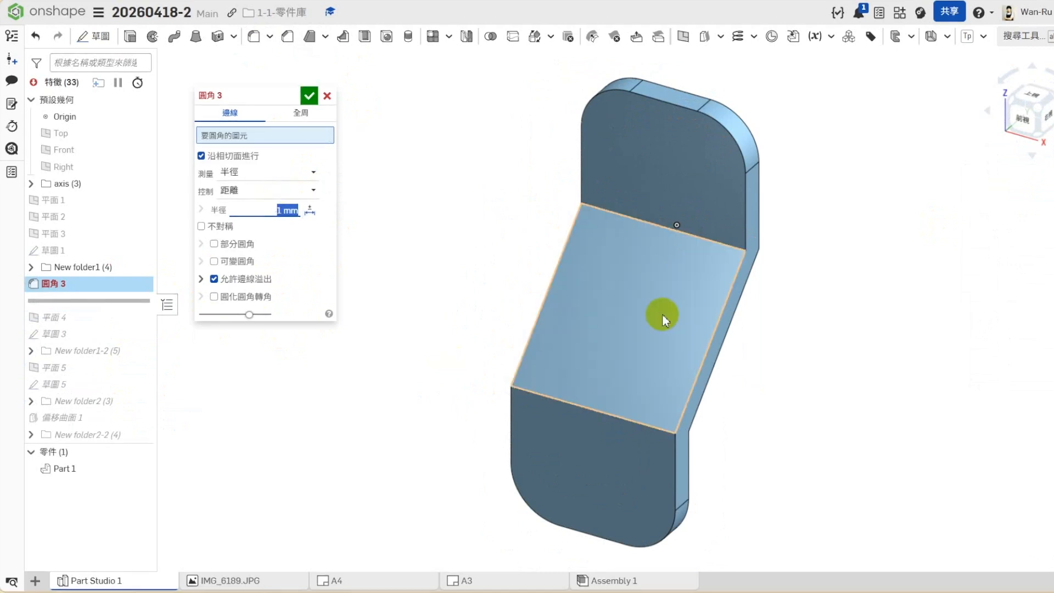
left_click(710, 244)
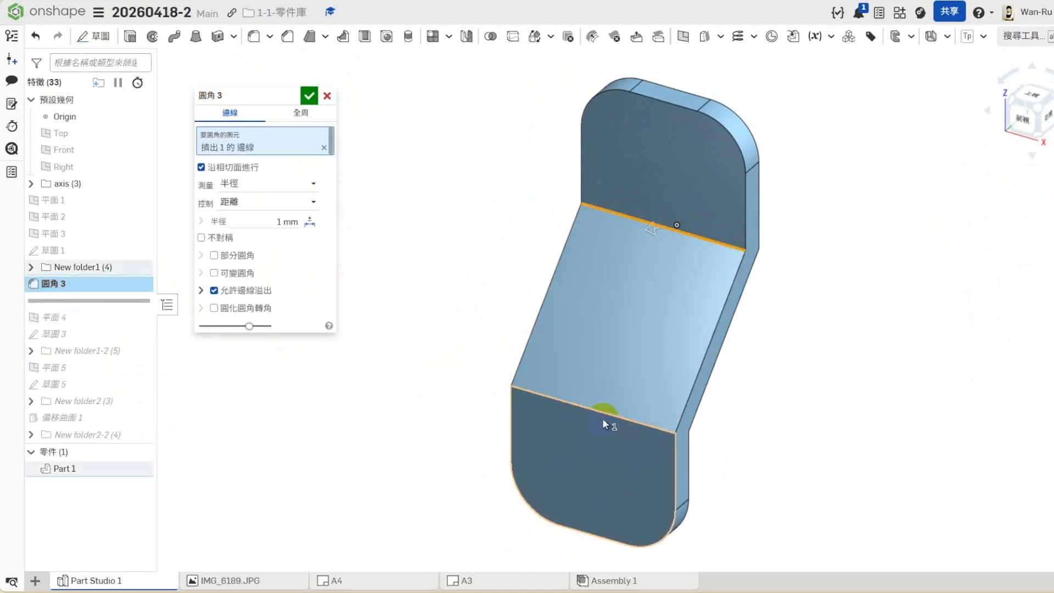
left_click(603, 420)
left_click(313, 94)
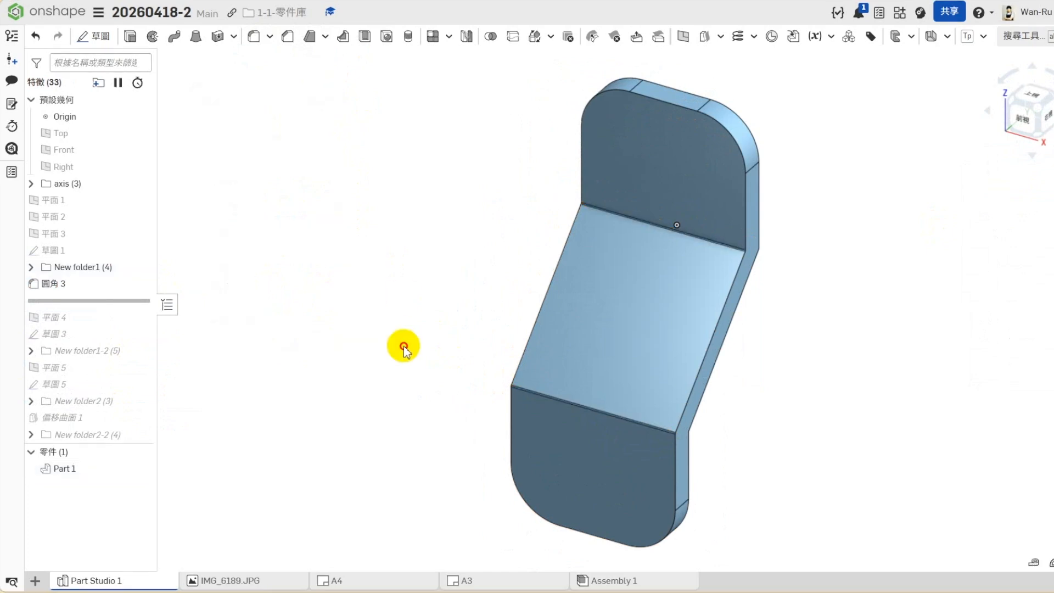
Step: Edit 圓角 3 to use a 13 mm radius and add the two bend edges on the plate's back side
right_click(58, 289)
left_click(104, 313)
right_click_drag(682, 345, 603, 323)
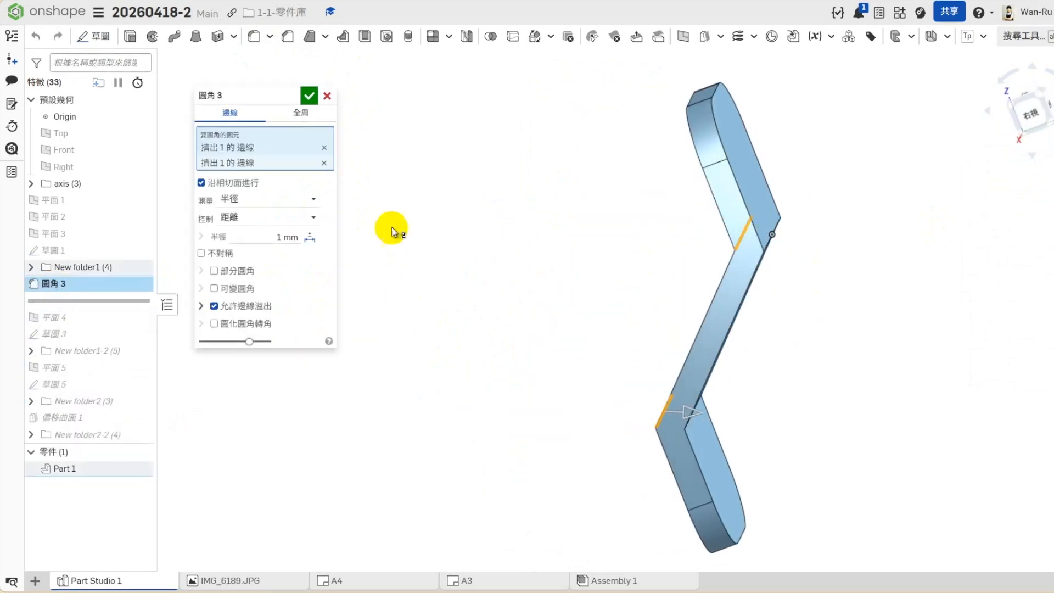
left_click(269, 238)
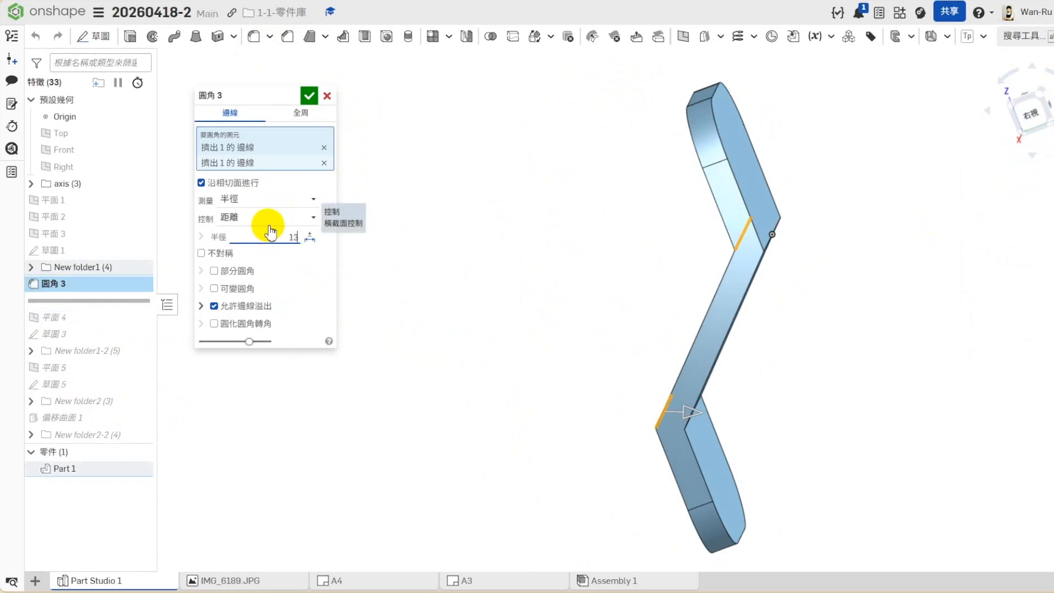
right_click_drag(677, 341, 800, 247)
left_click(799, 252)
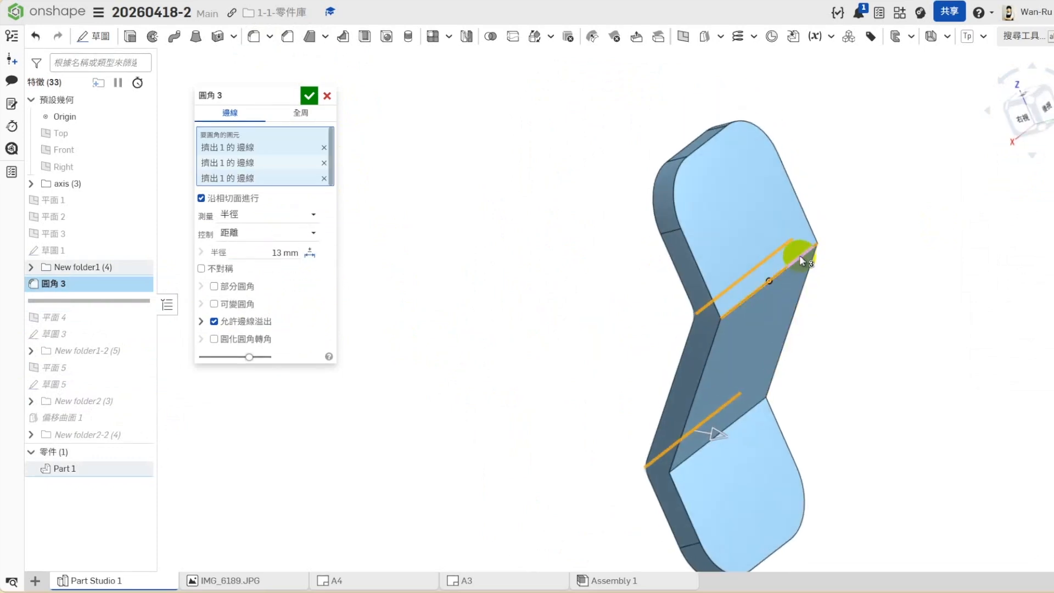
left_click(745, 420)
left_click(309, 95)
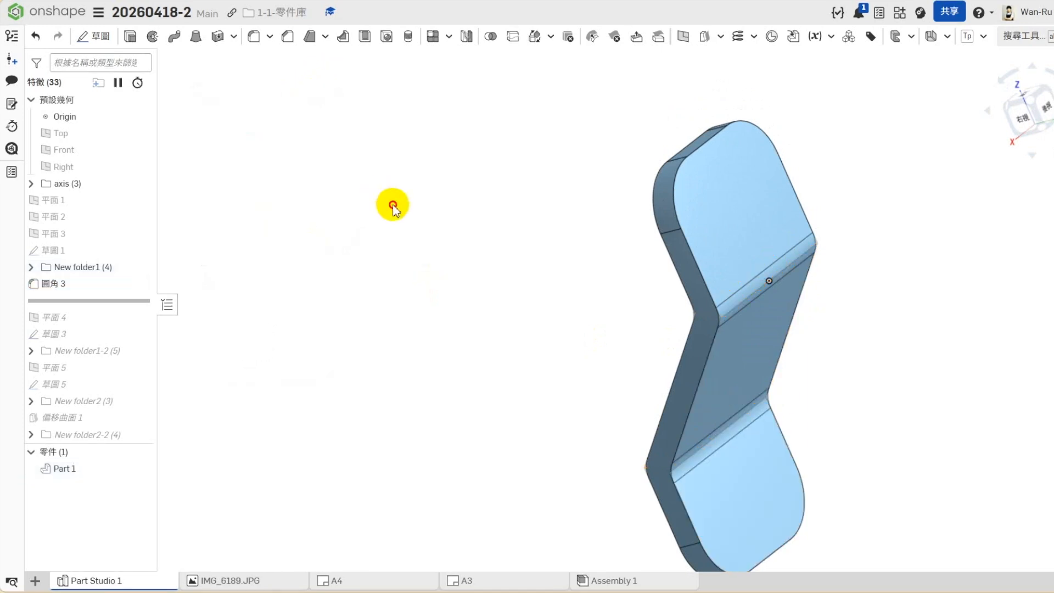
left_click(1021, 117)
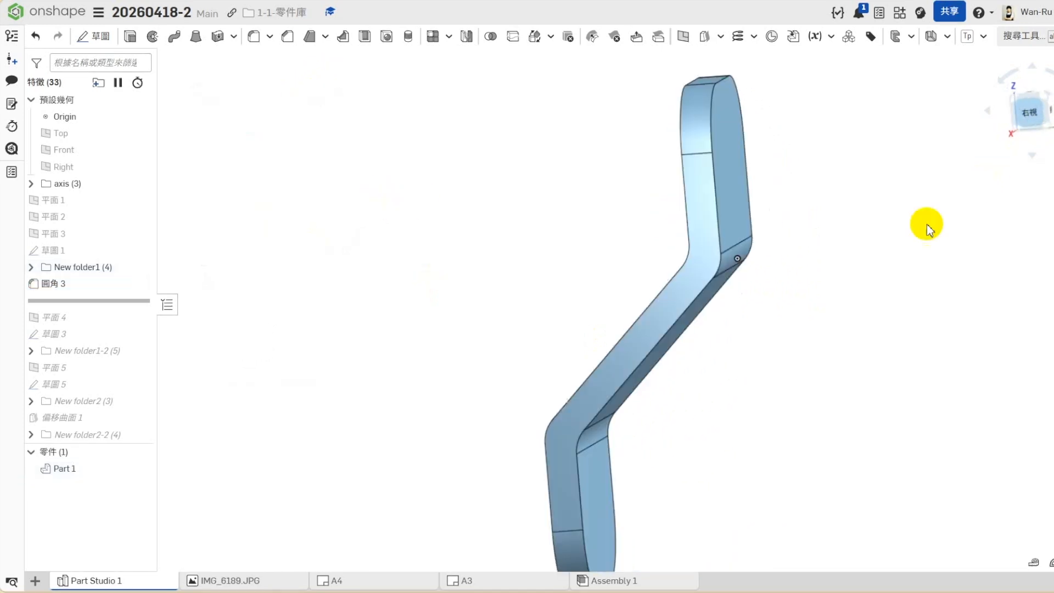
left_click(1014, 96)
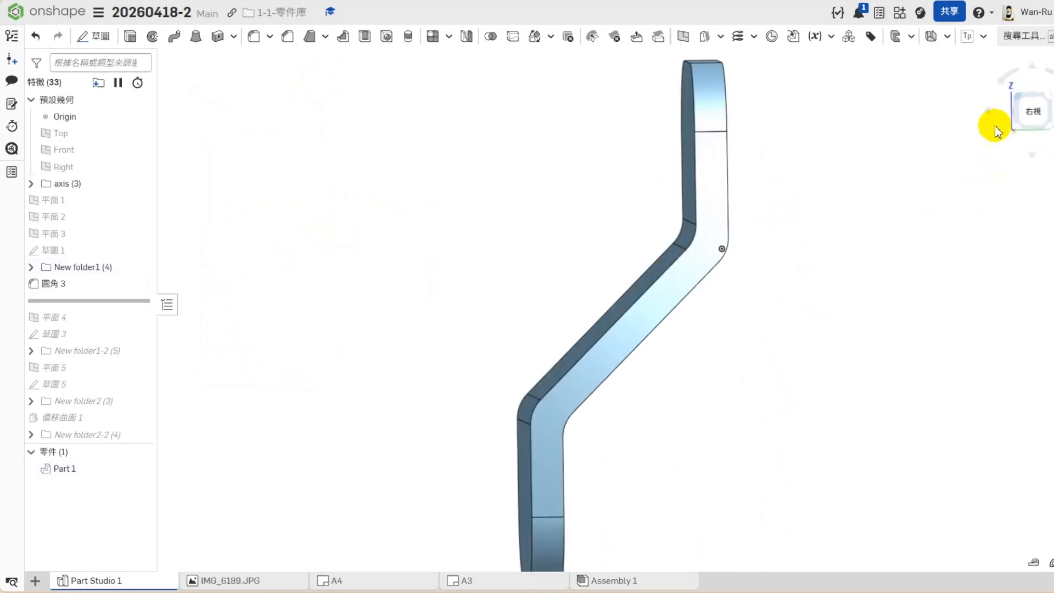
left_click(71, 285)
right_click_drag(400, 358, 356, 314)
left_click(356, 314)
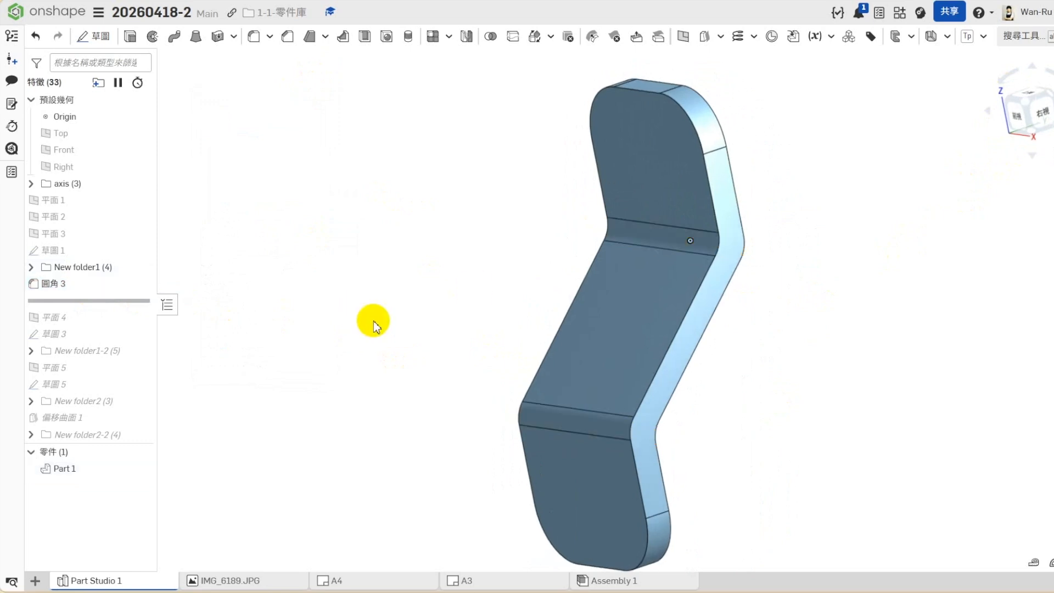
Step: Roll the history forward past New folder1-2 and fillet the plate's front and back outline edges with a 2 mm radius
left_click_drag(70, 301, 68, 351)
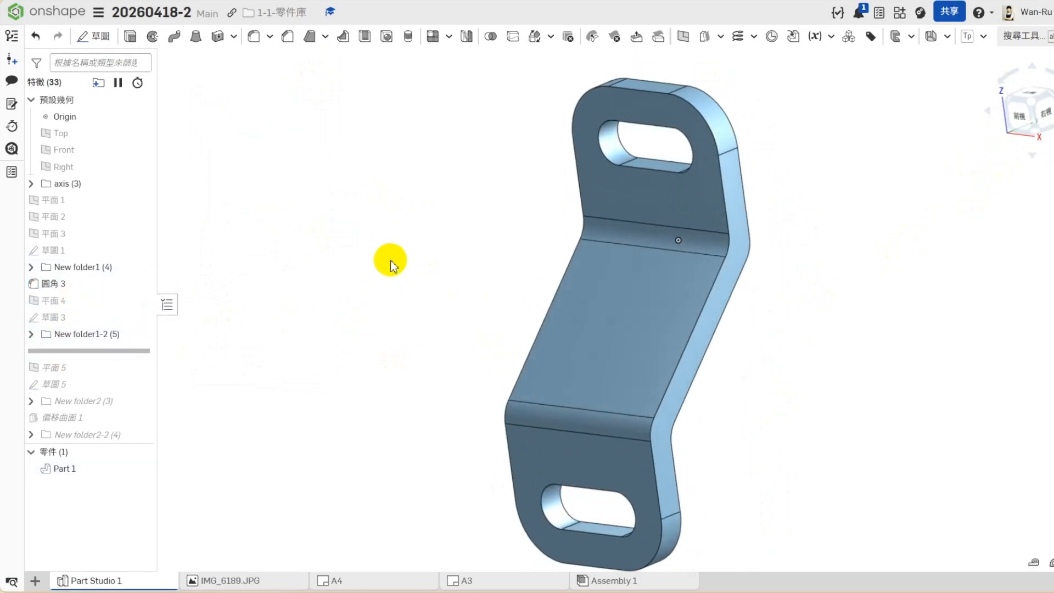
left_click(253, 37)
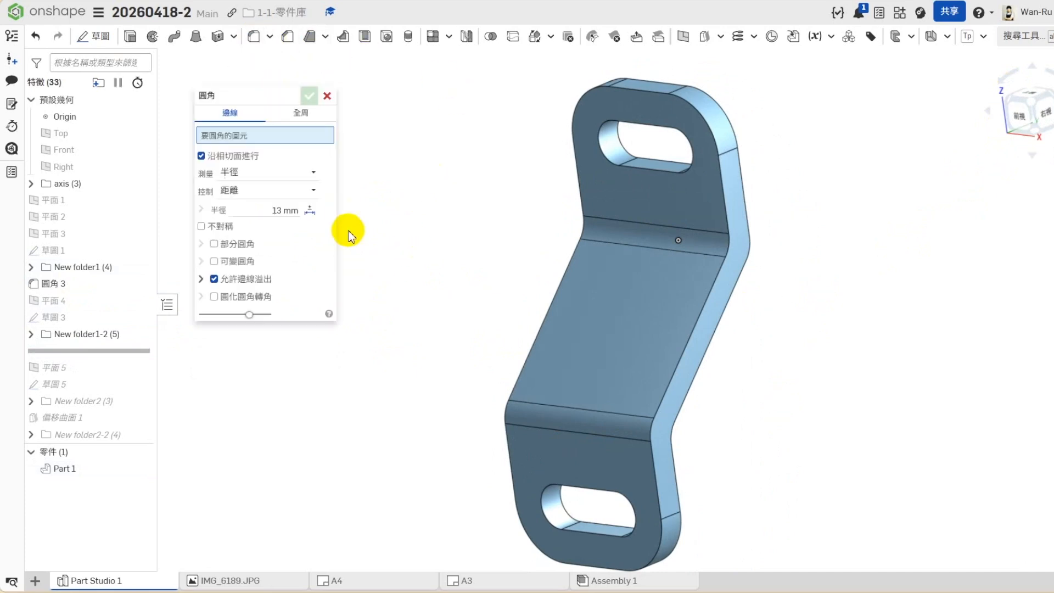
left_click(283, 210)
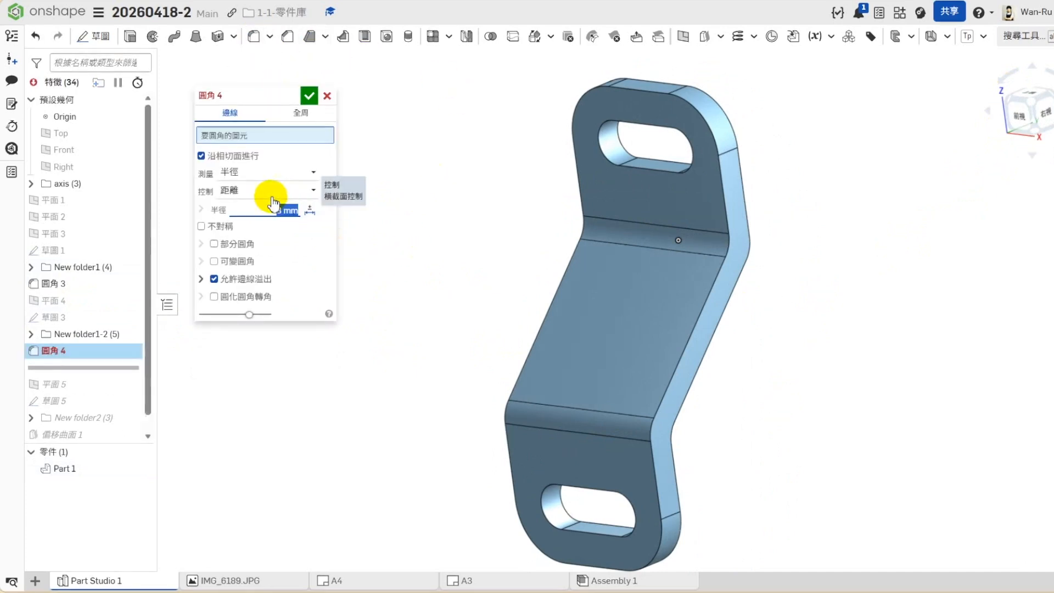
left_click(727, 134)
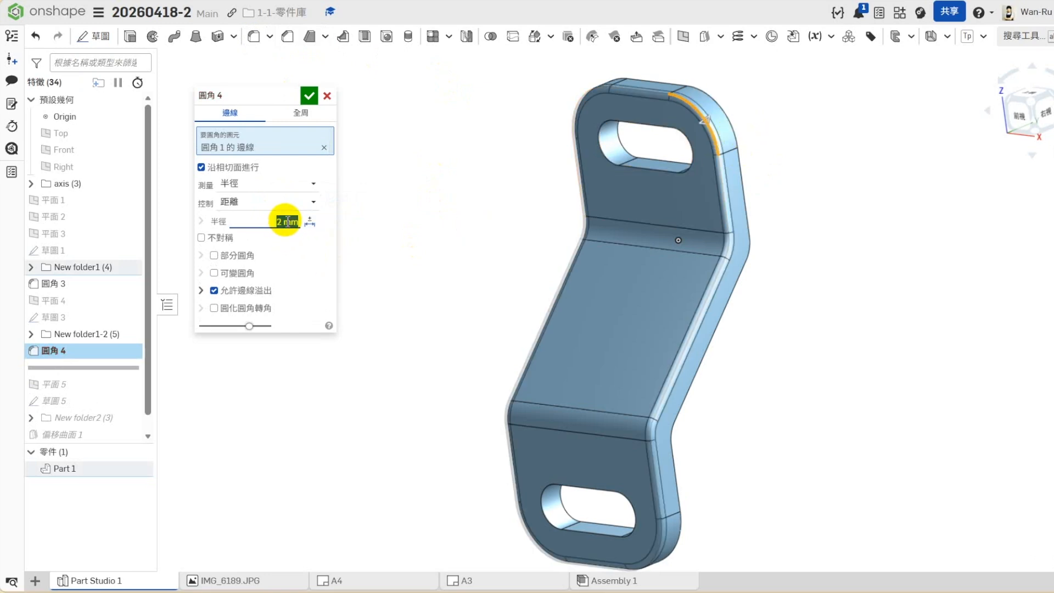
left_click(729, 135)
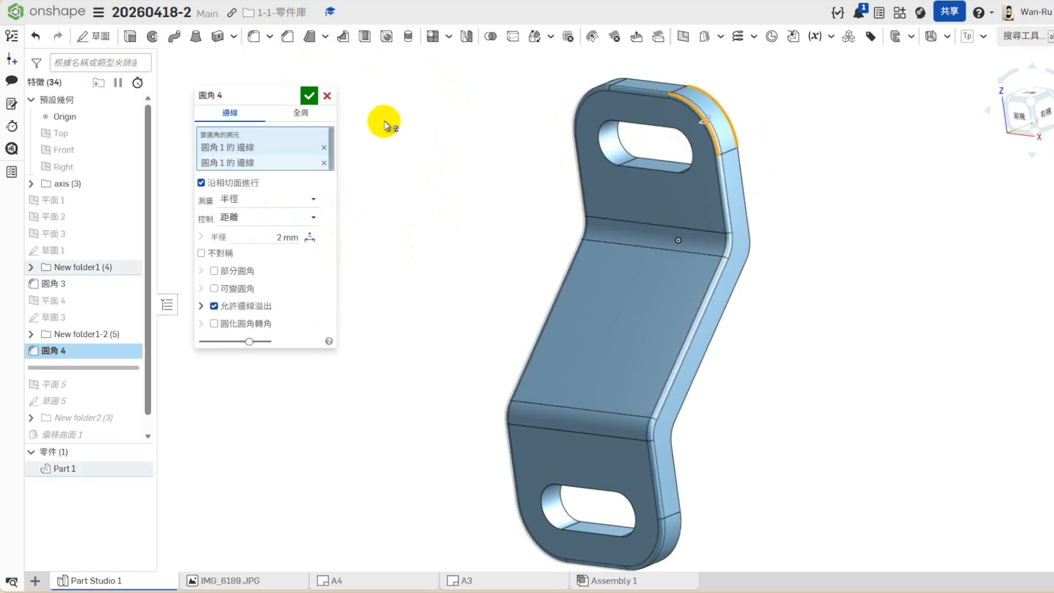
left_click(311, 98)
Step: Chamfer the front and back edges of both slots by 2 mm at 45 degrees
left_click(287, 36)
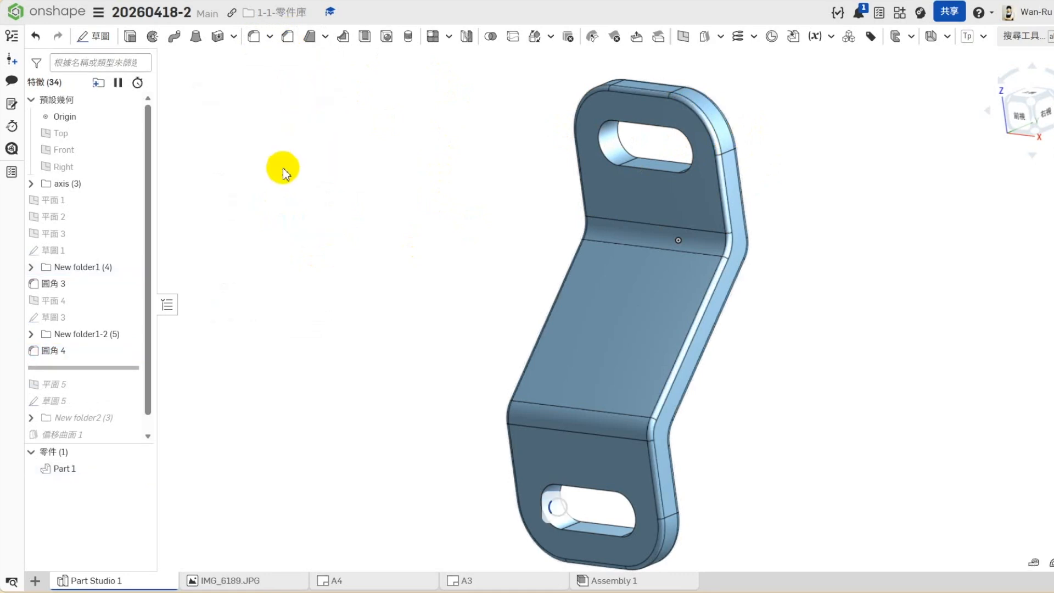
left_click(631, 171)
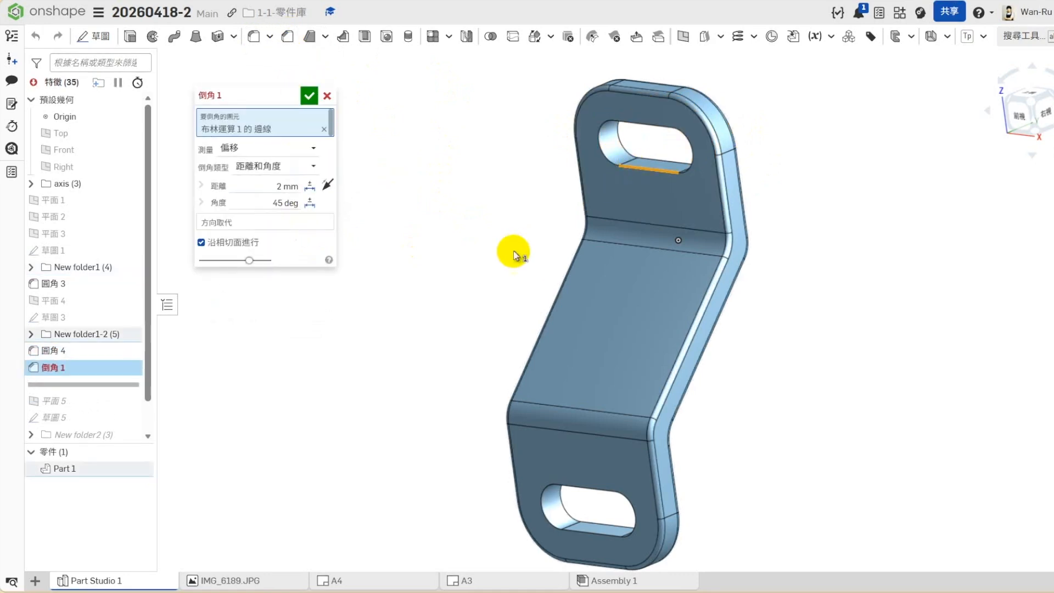
left_click(655, 161)
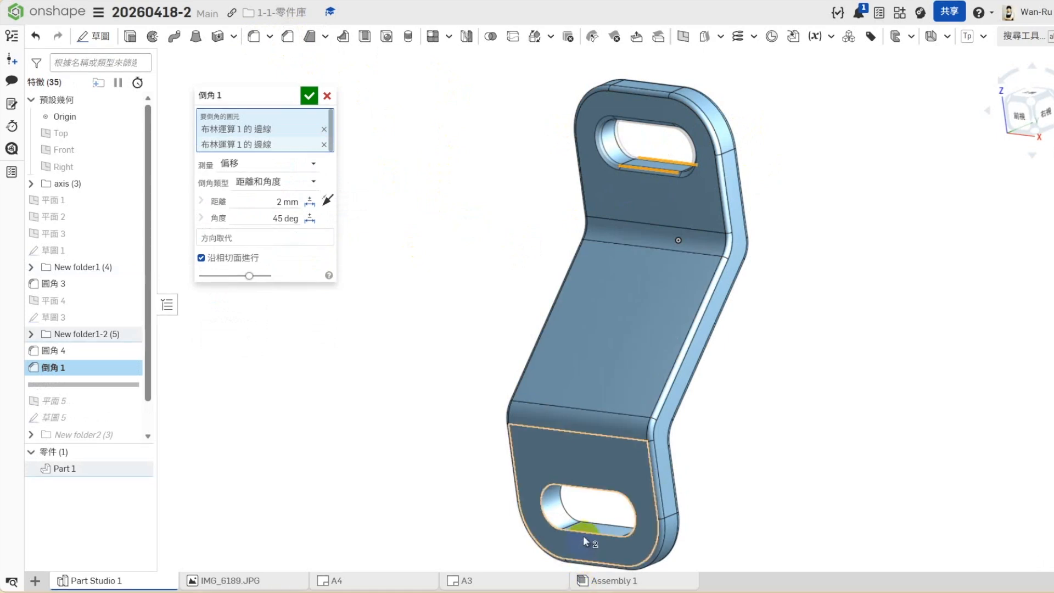
left_click(595, 525)
left_click(595, 526)
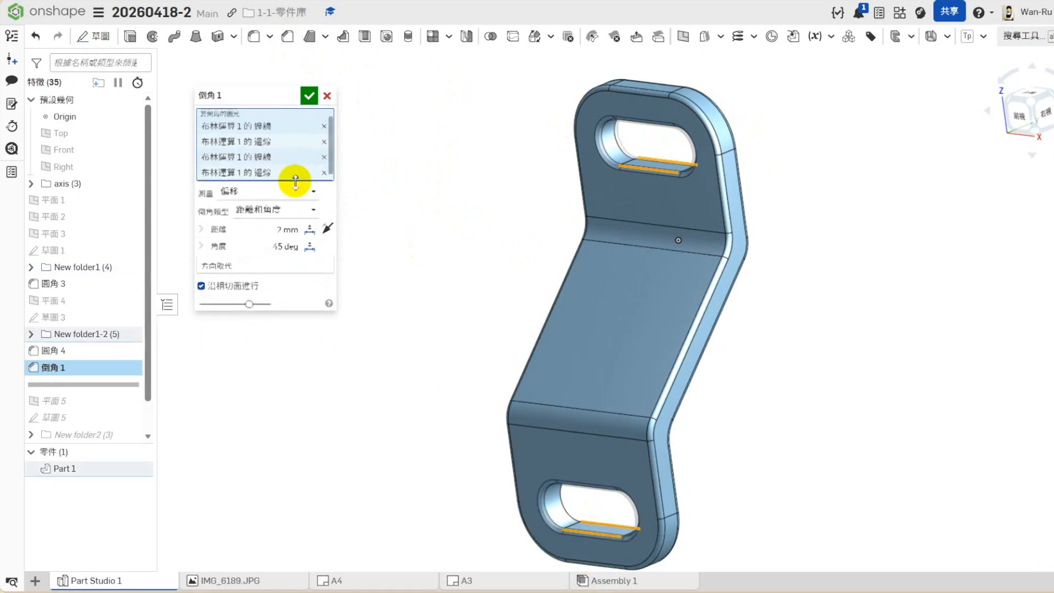
left_click(309, 96)
Step: Roll the history forward past New folder2, edit 草圖 5 and delete the two broken coincident constraints on the centerline's ends
left_click_drag(77, 385, 82, 409)
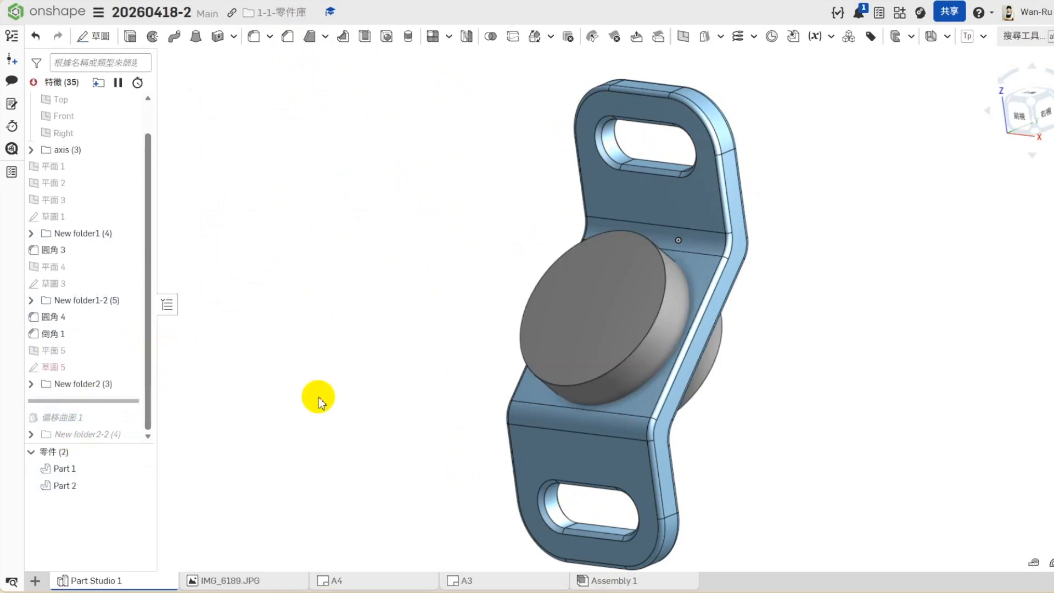
right_click(51, 367)
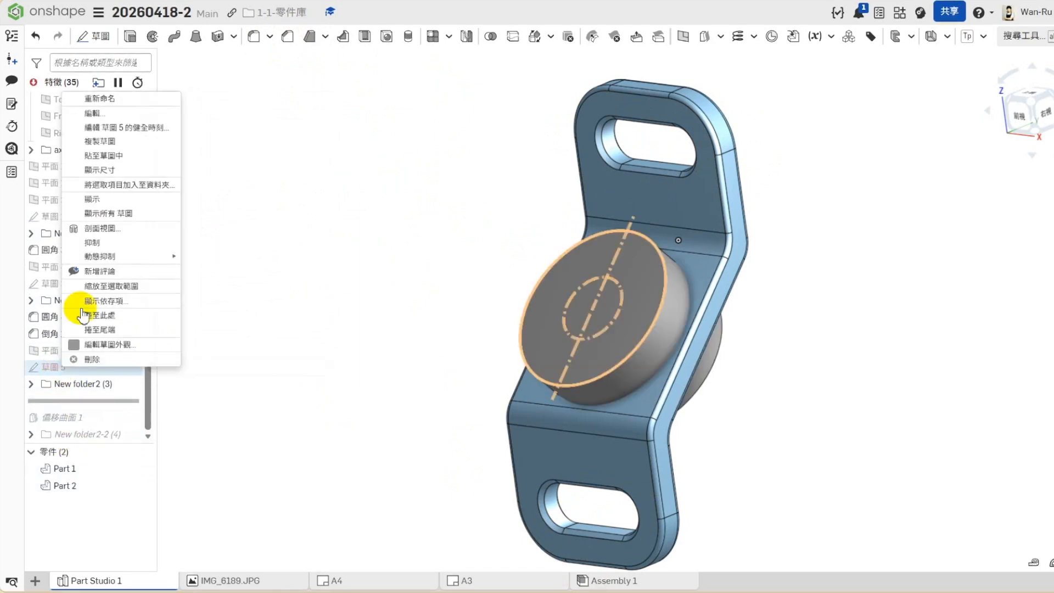
left_click(103, 113)
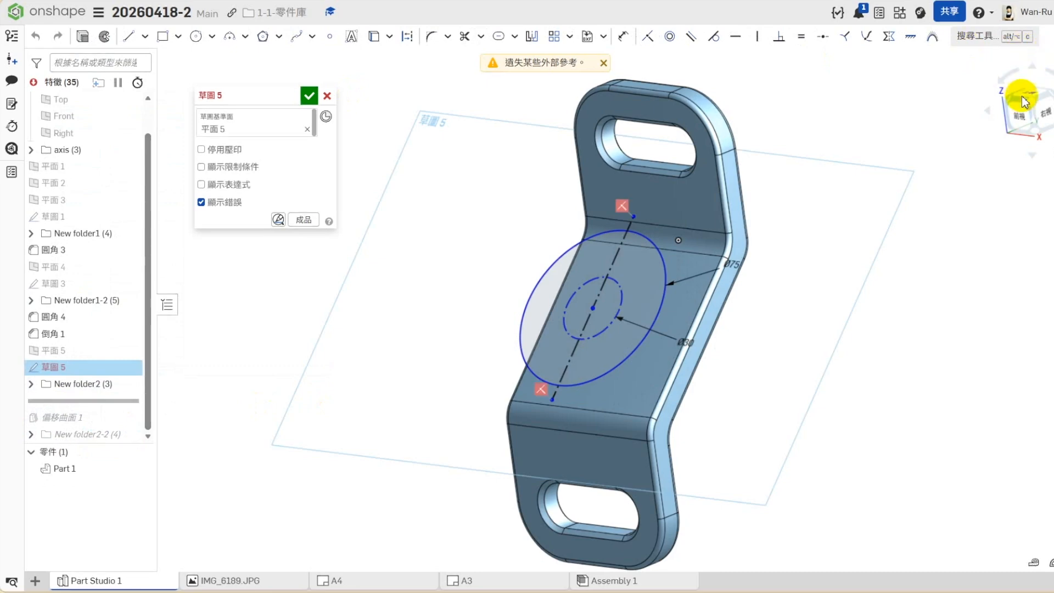
right_click(749, 290)
left_click(733, 398)
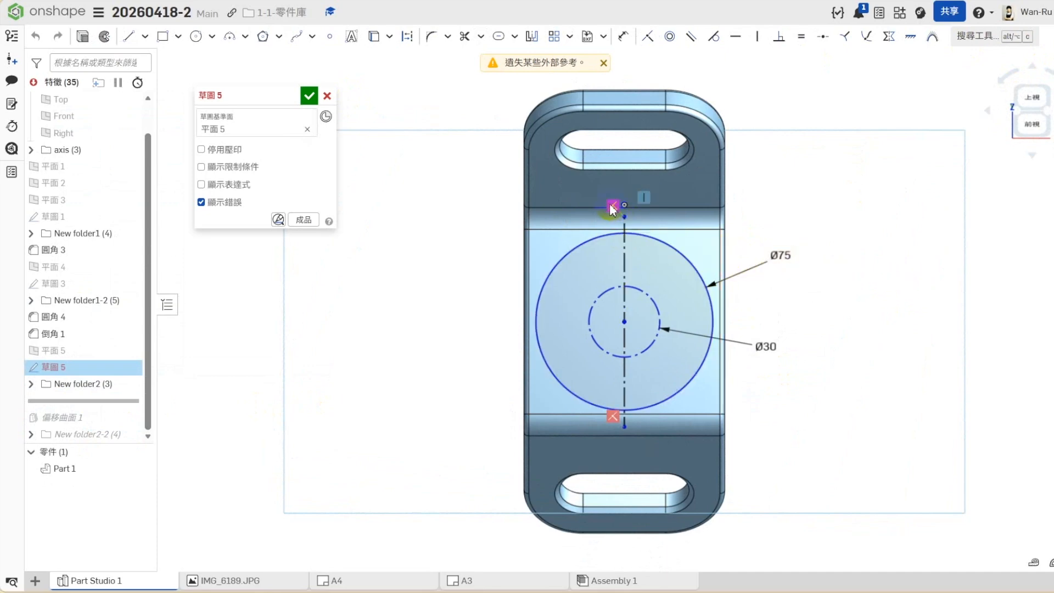
key("Delete")
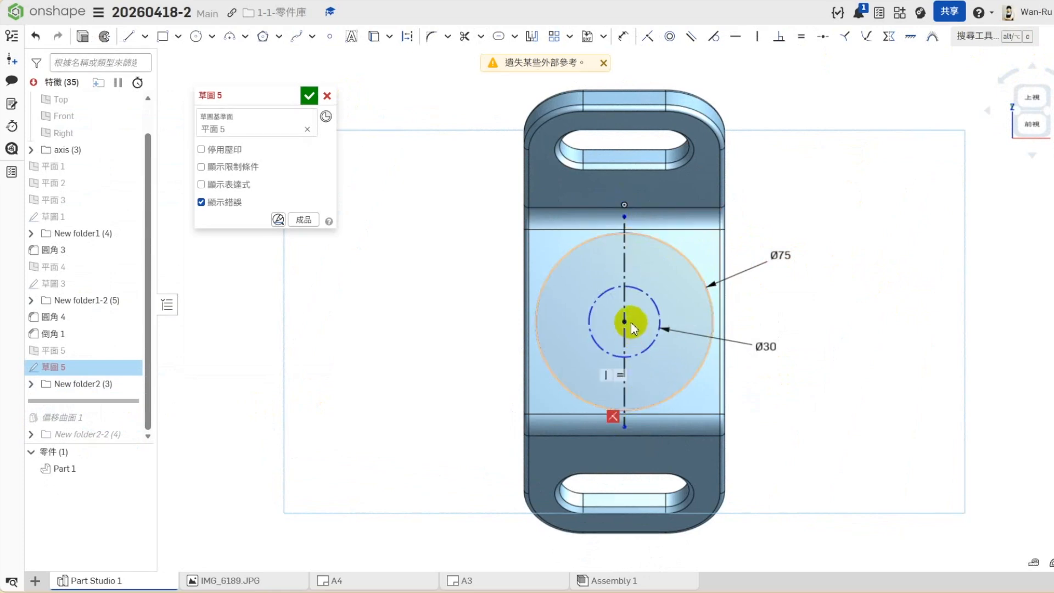
key("Delete")
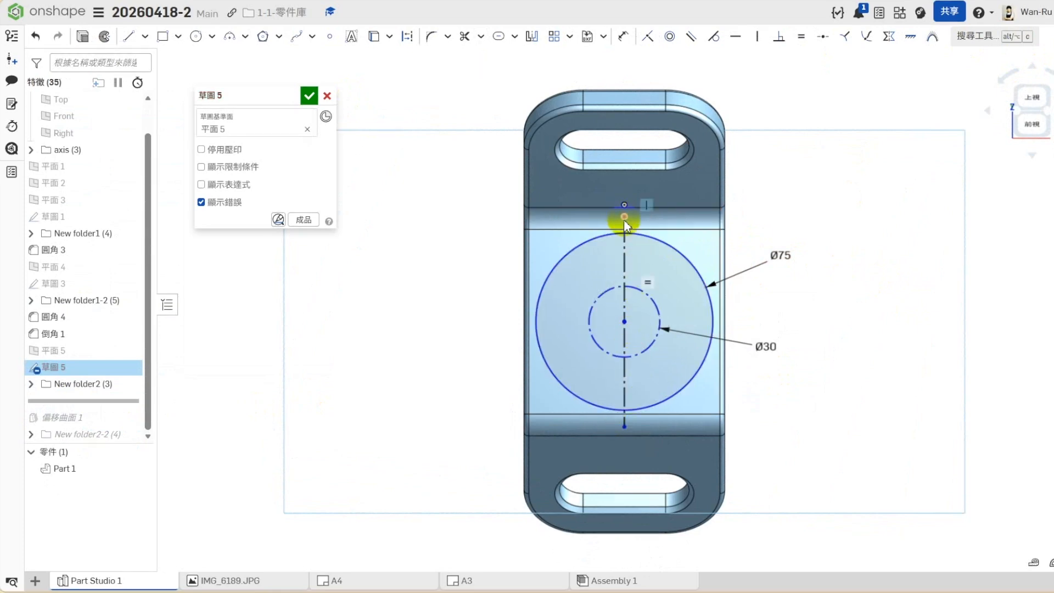
Step: Make the centerline's two endpoints coincident with the inner edges of the bend fillets and finish 草圖 5
left_click(667, 230)
left_click(652, 46)
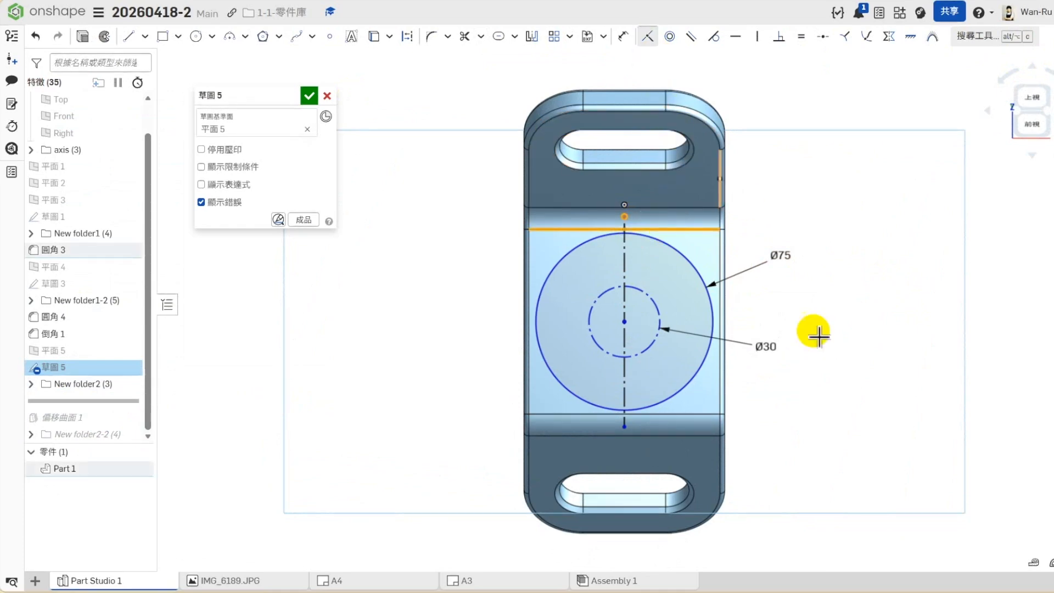
left_click(656, 417)
left_click(649, 37)
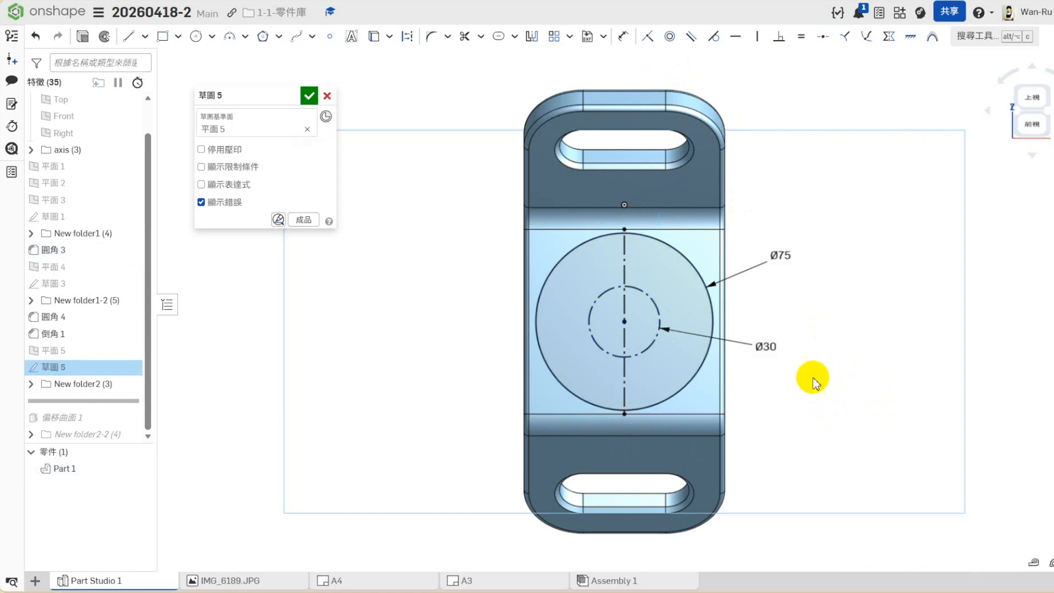
left_click(310, 96)
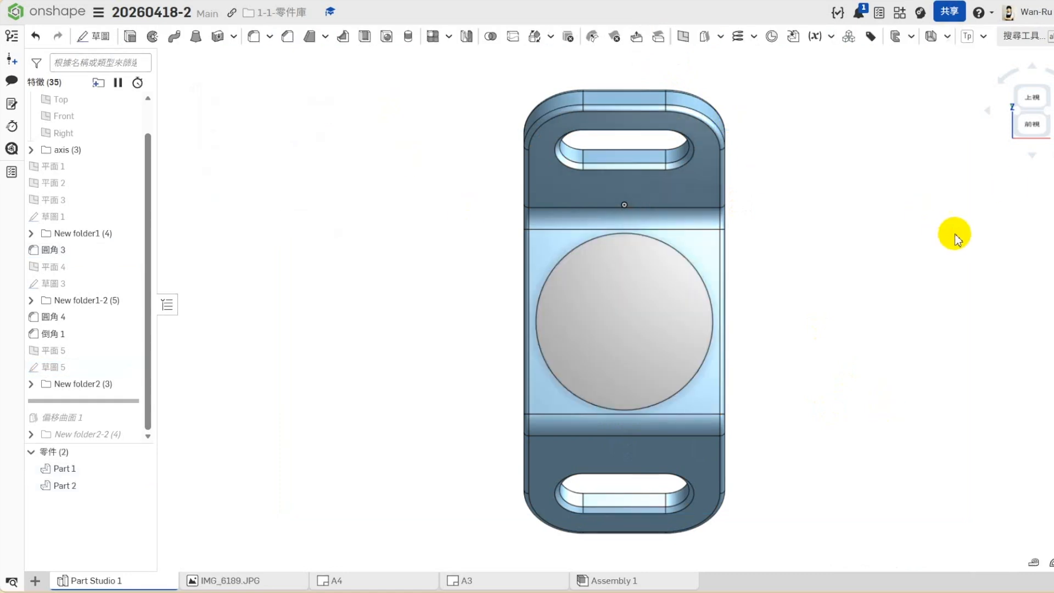
Step: Roll the history forward past New folder2-2 and fillet the boss's outer rims and plate junctions on both sides with a 1 mm radius
left_click(1010, 136)
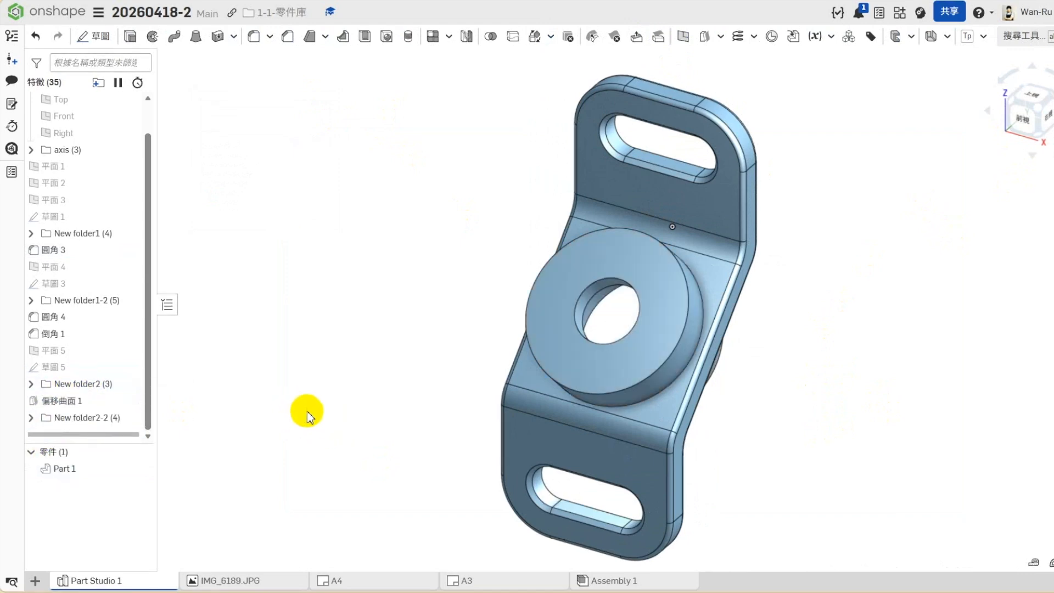
left_click(258, 40)
left_click(283, 209)
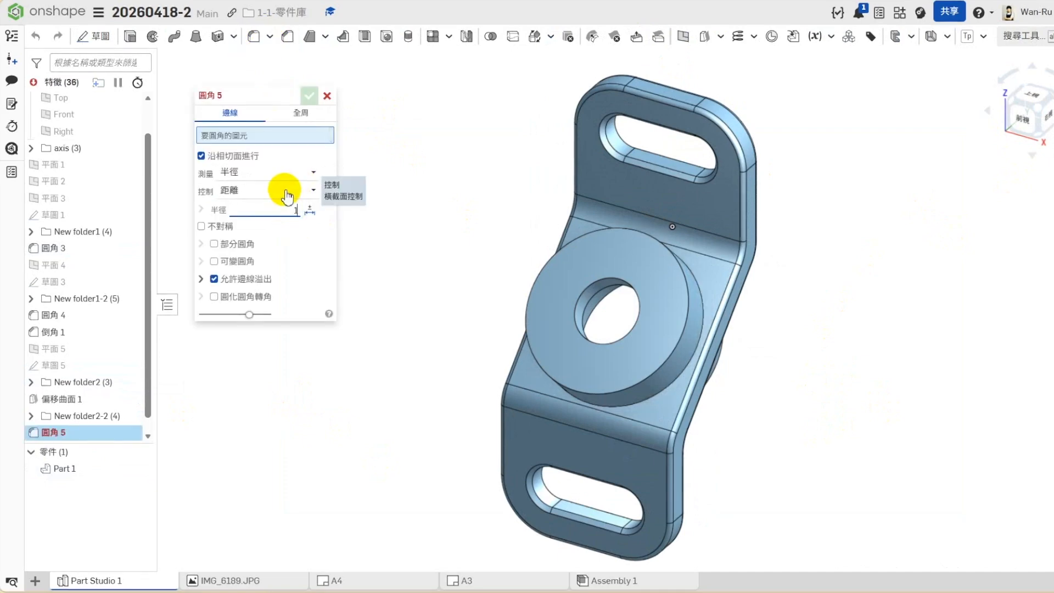
left_click(651, 377)
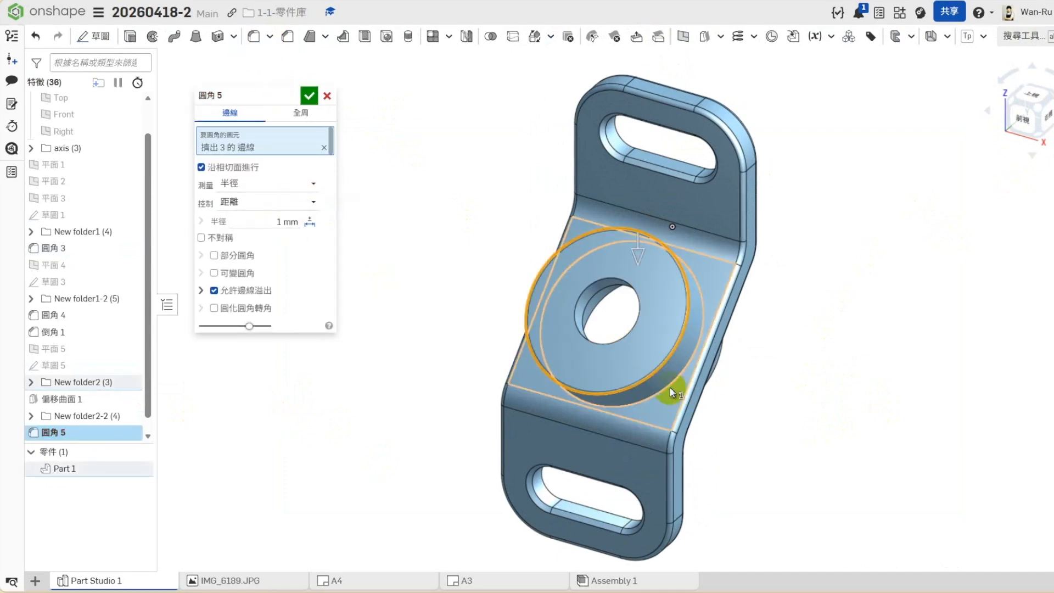
left_click(616, 400)
right_click_drag(758, 466, 596, 362)
left_click(602, 363)
left_click(631, 365)
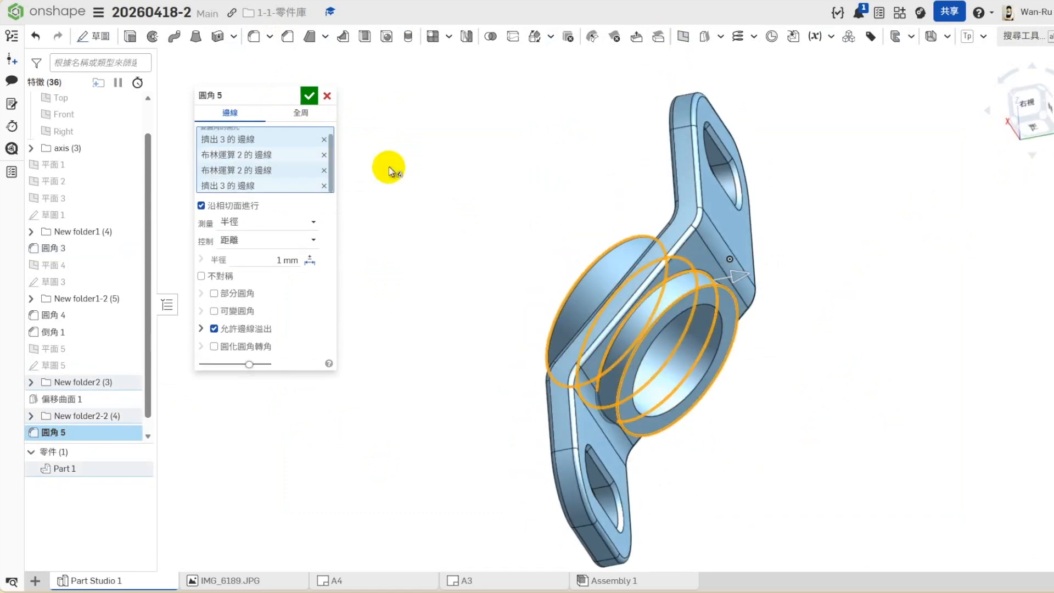
left_click(309, 100)
Step: Chamfer both edges of the boss's small through hole and the opening edge of its large rear bore by 1 mm at 45 degrees
right_click_drag(412, 306, 472, 282)
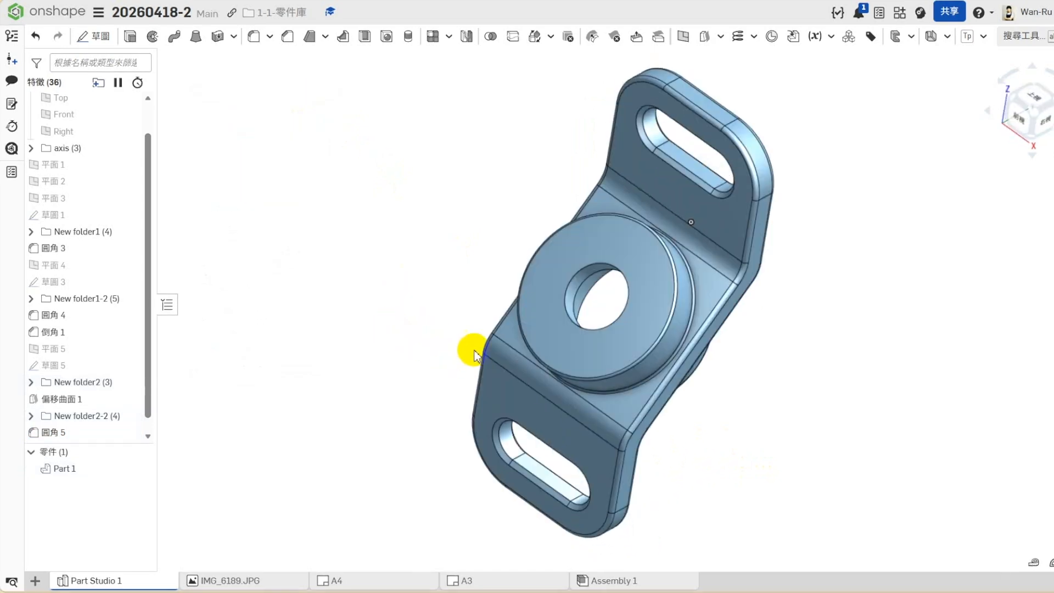
left_click(287, 36)
left_click(286, 174)
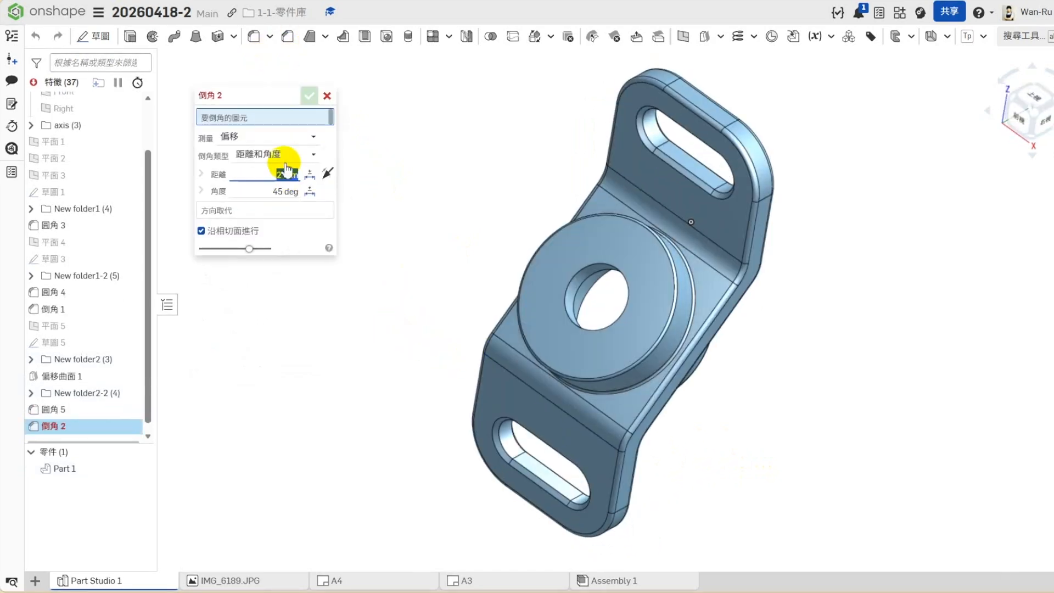
key("Return")
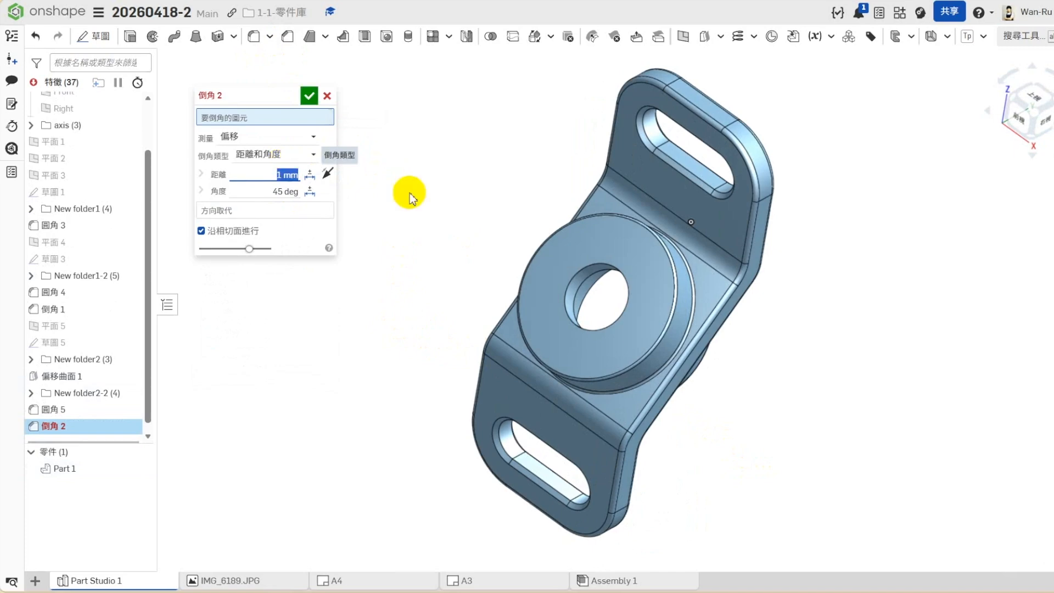
left_click(573, 327)
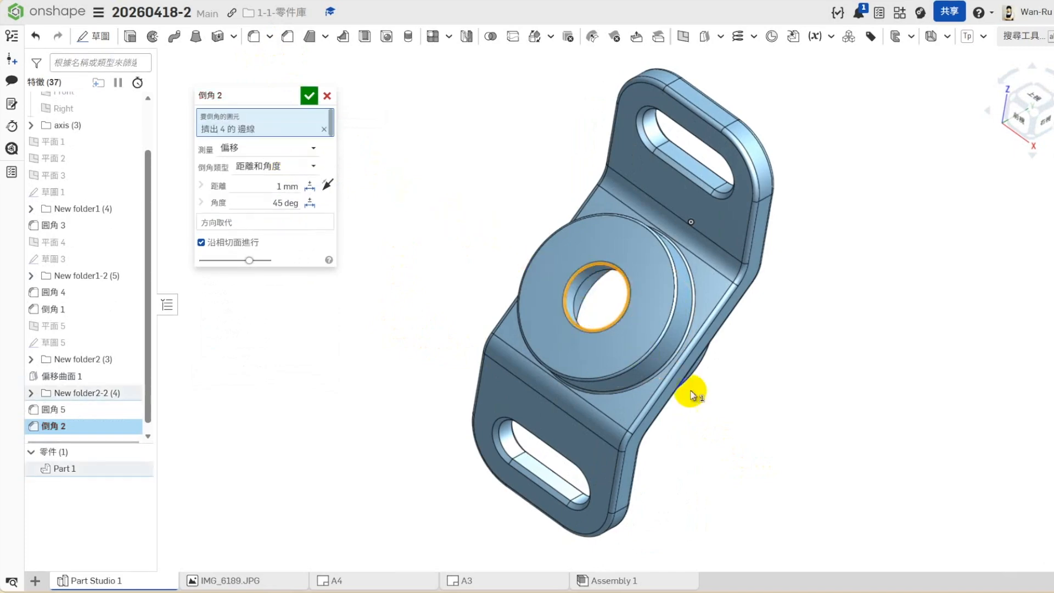
left_click(576, 311)
right_click_drag(725, 419, 660, 393)
left_click(659, 405)
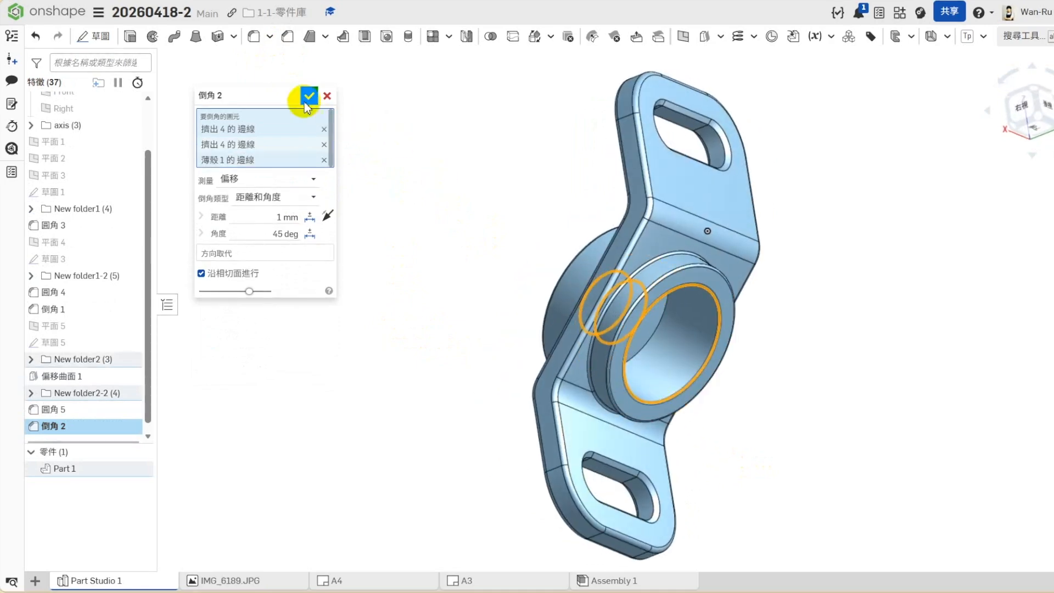
left_click(309, 96)
Step: Enlarge the feature list and examine the finished bracket from the front, rear and side directions, ending in a trimetric view
left_click_drag(90, 441, 85, 506)
left_click(1049, 155)
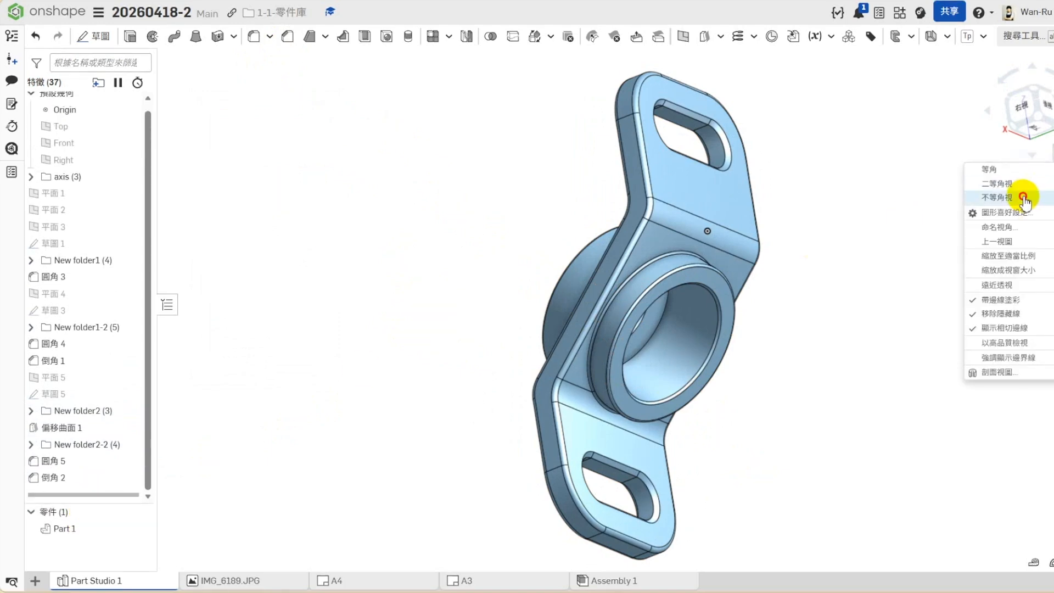
left_click(1023, 198)
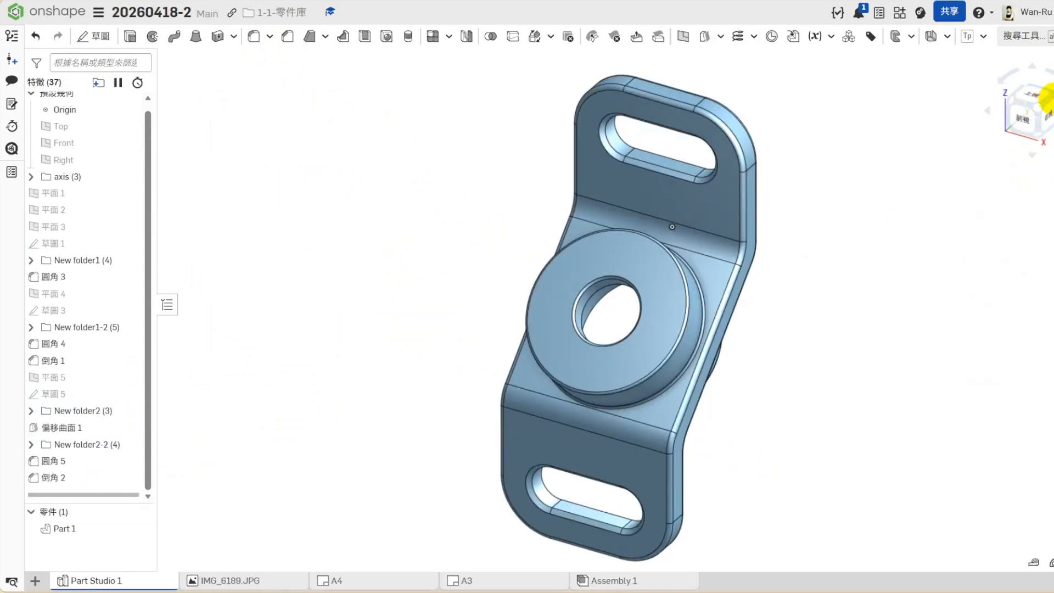
left_click(1051, 99)
left_click(1050, 97)
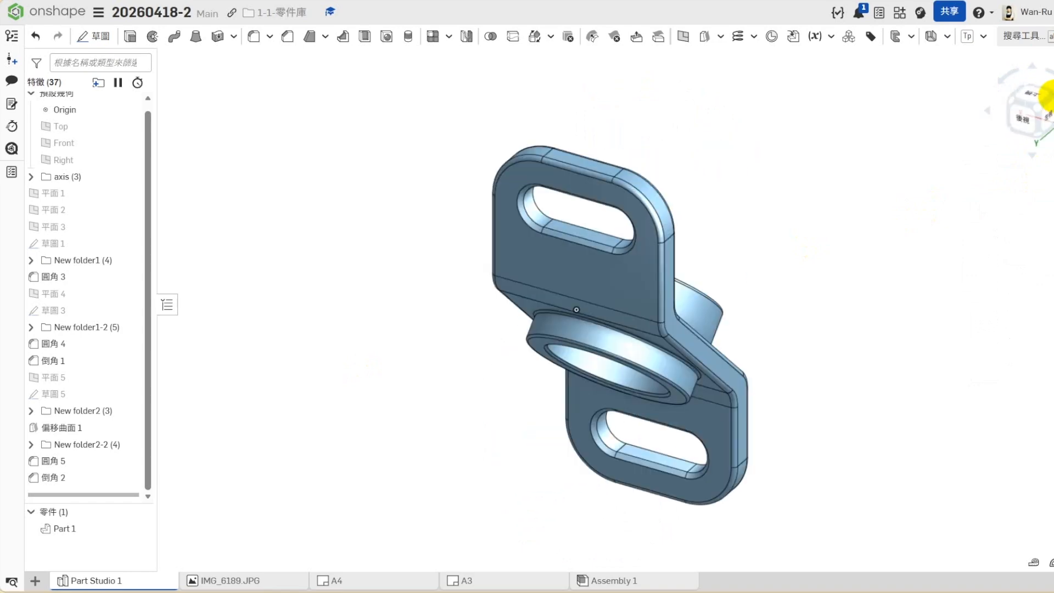
left_click(1040, 147)
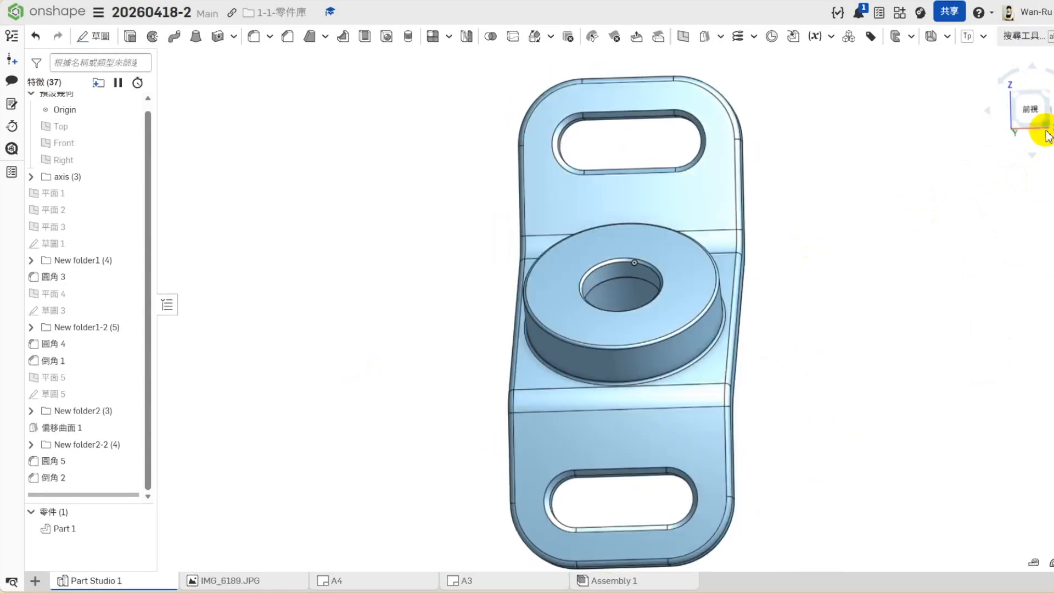
left_click(1051, 126)
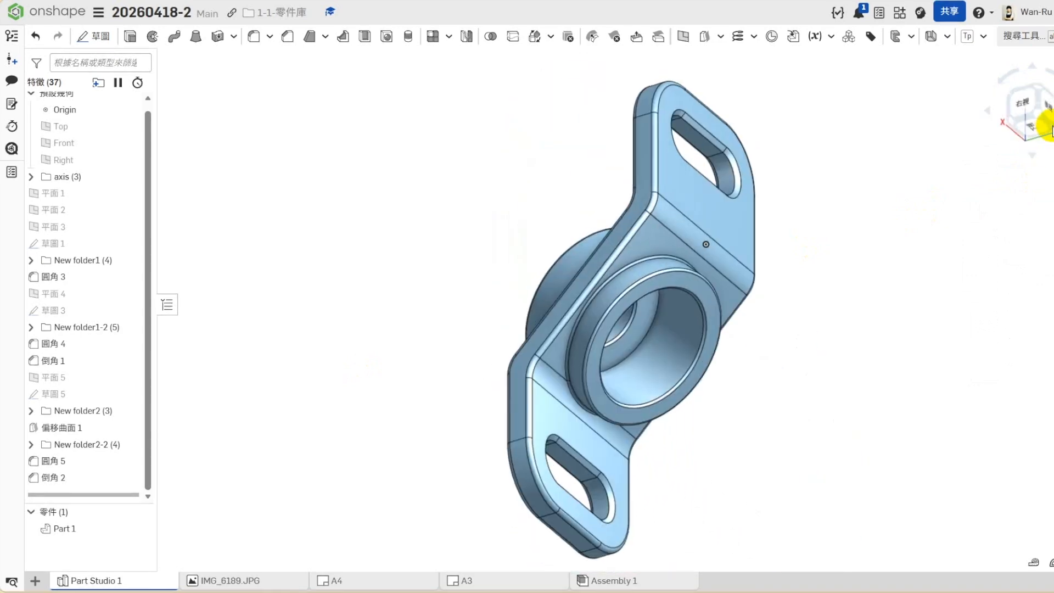
left_click(1042, 104)
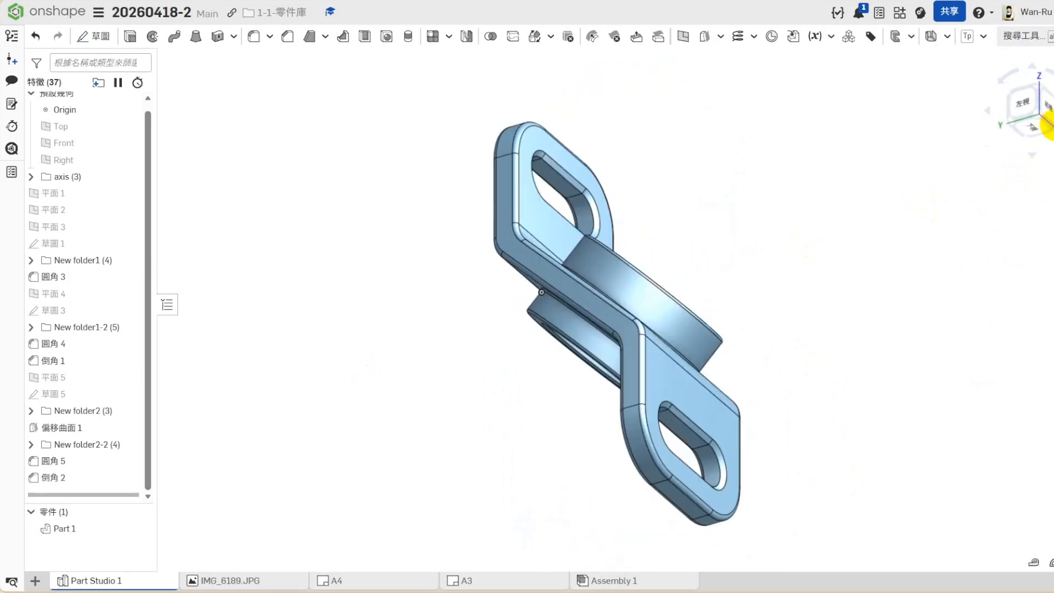
left_click(1032, 106)
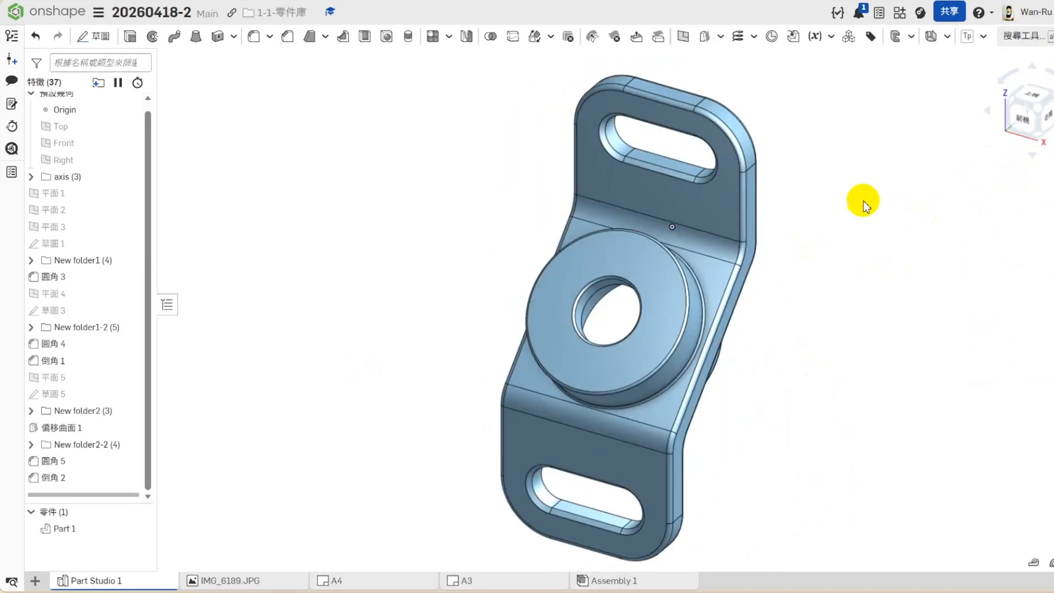